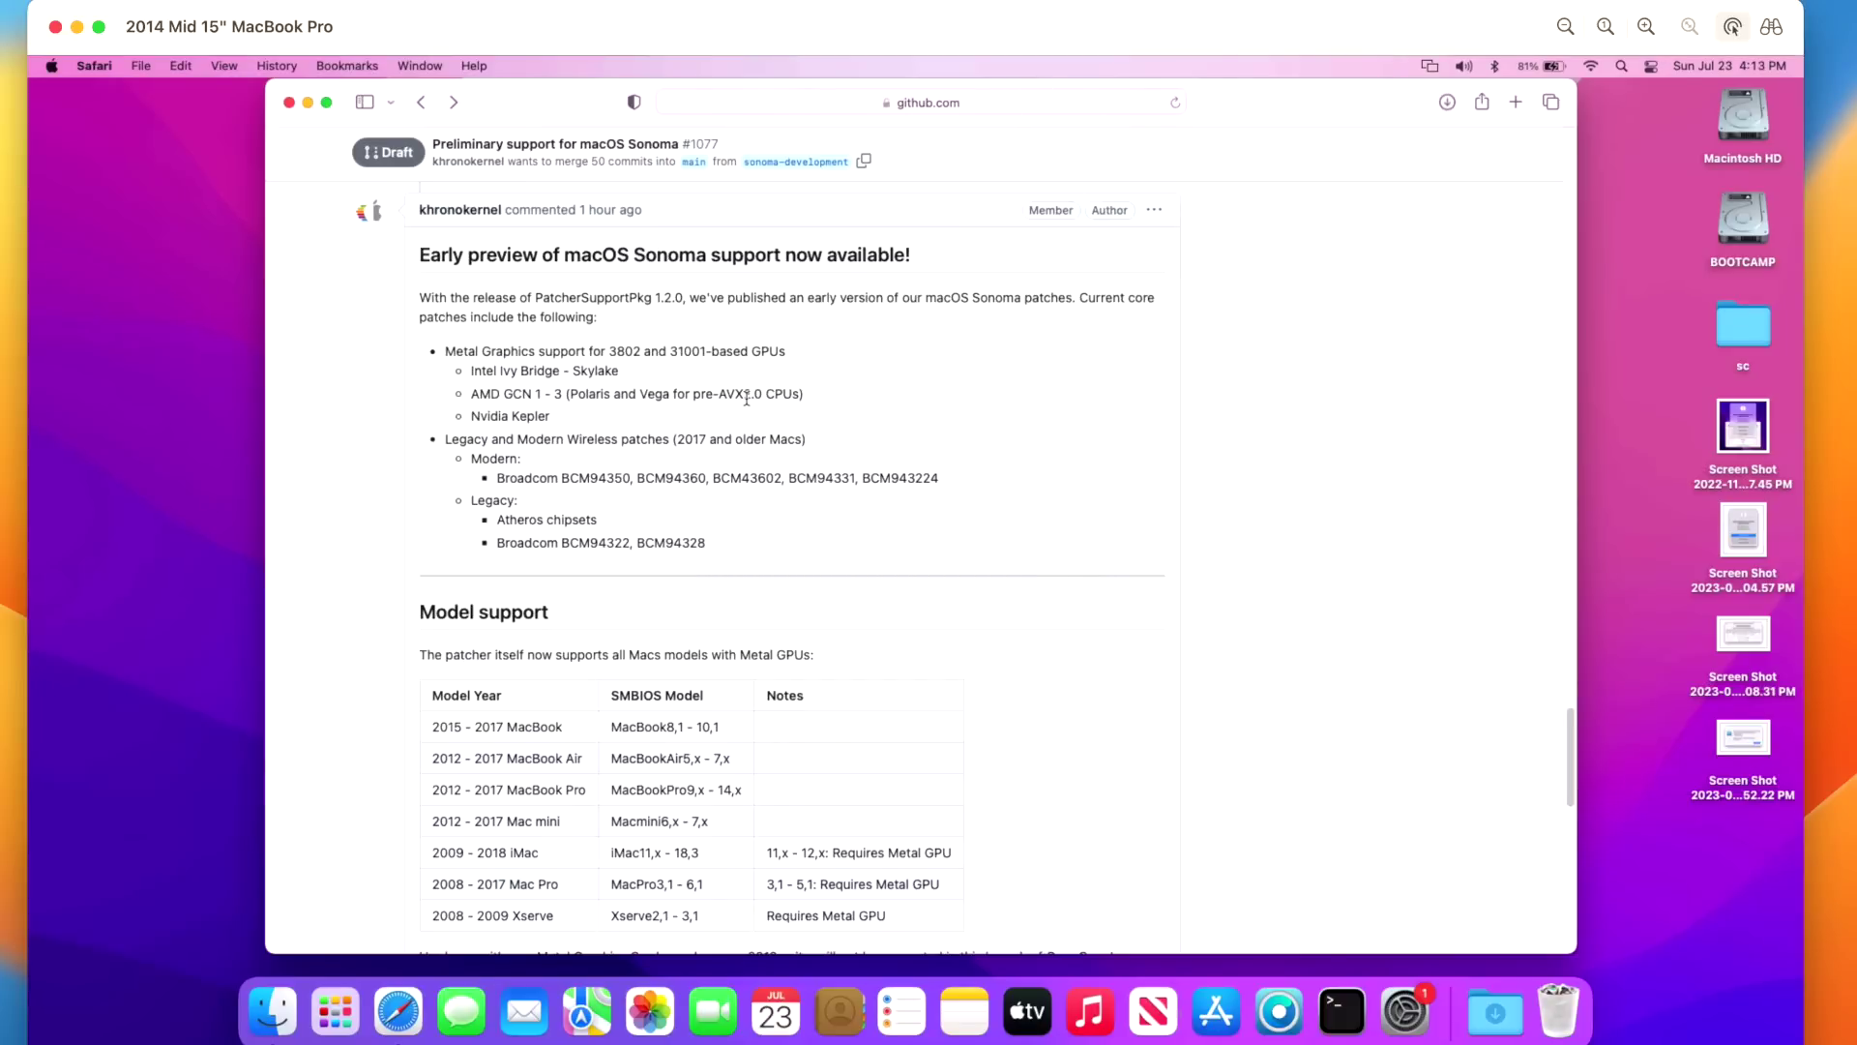
- Scroll the pull request down to the Nightly.link OpenCore-Patcher.app (Sonoma Development) build link
scroll(745, 398, "down", 3)
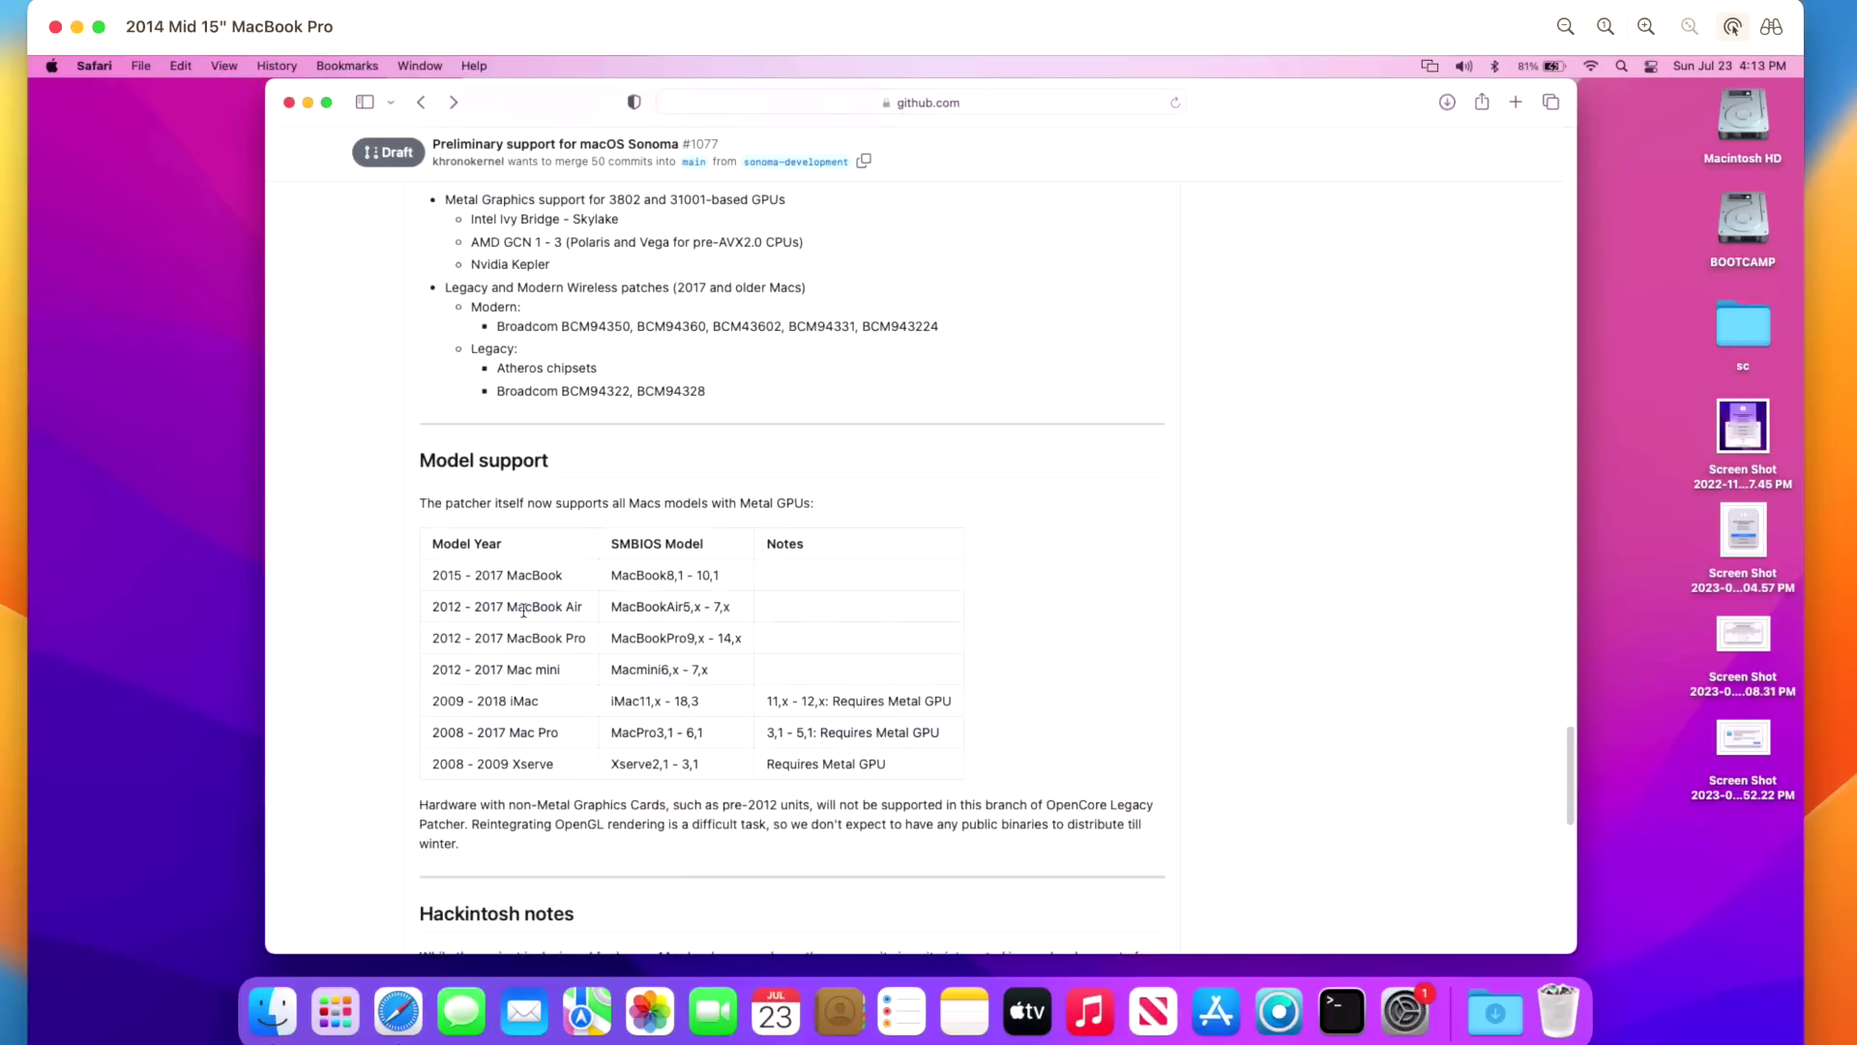
scroll(759, 690, "down", 1)
scroll(758, 691, "down", 1)
scroll(993, 707, "down", 12)
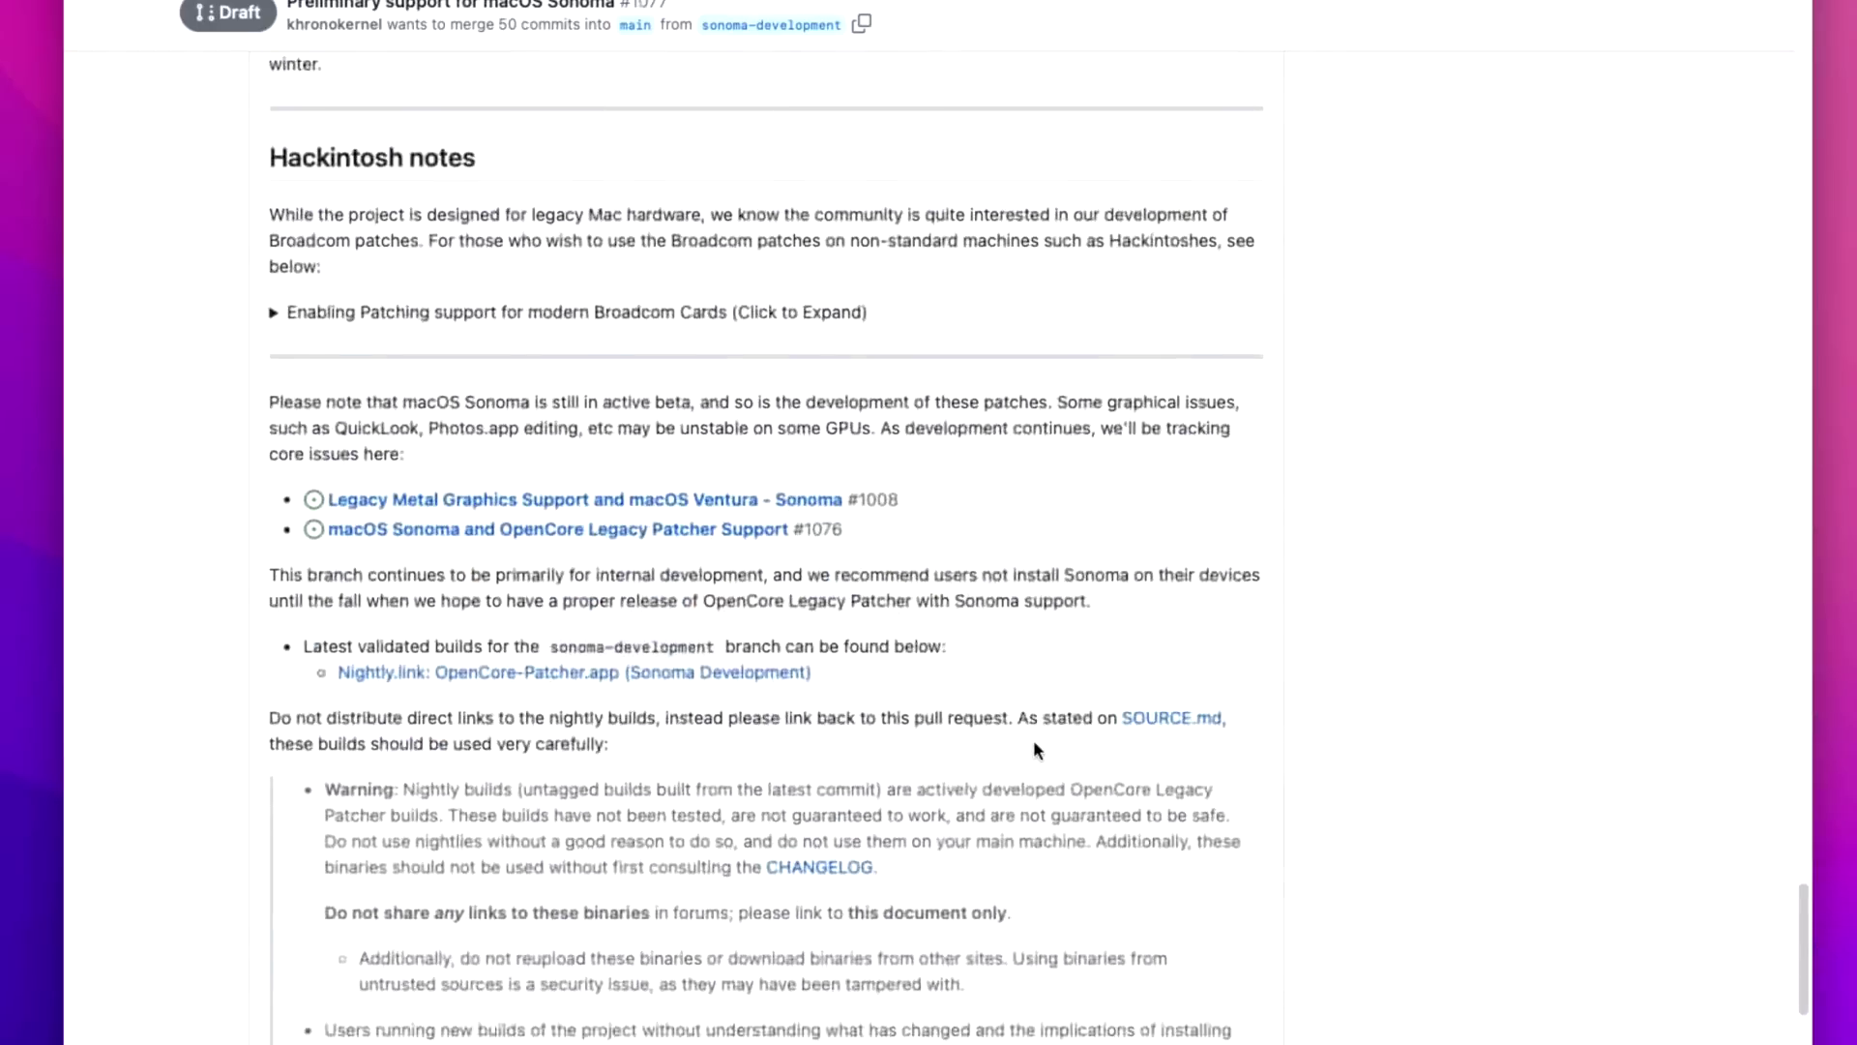
scroll(1033, 741, "down", 5)
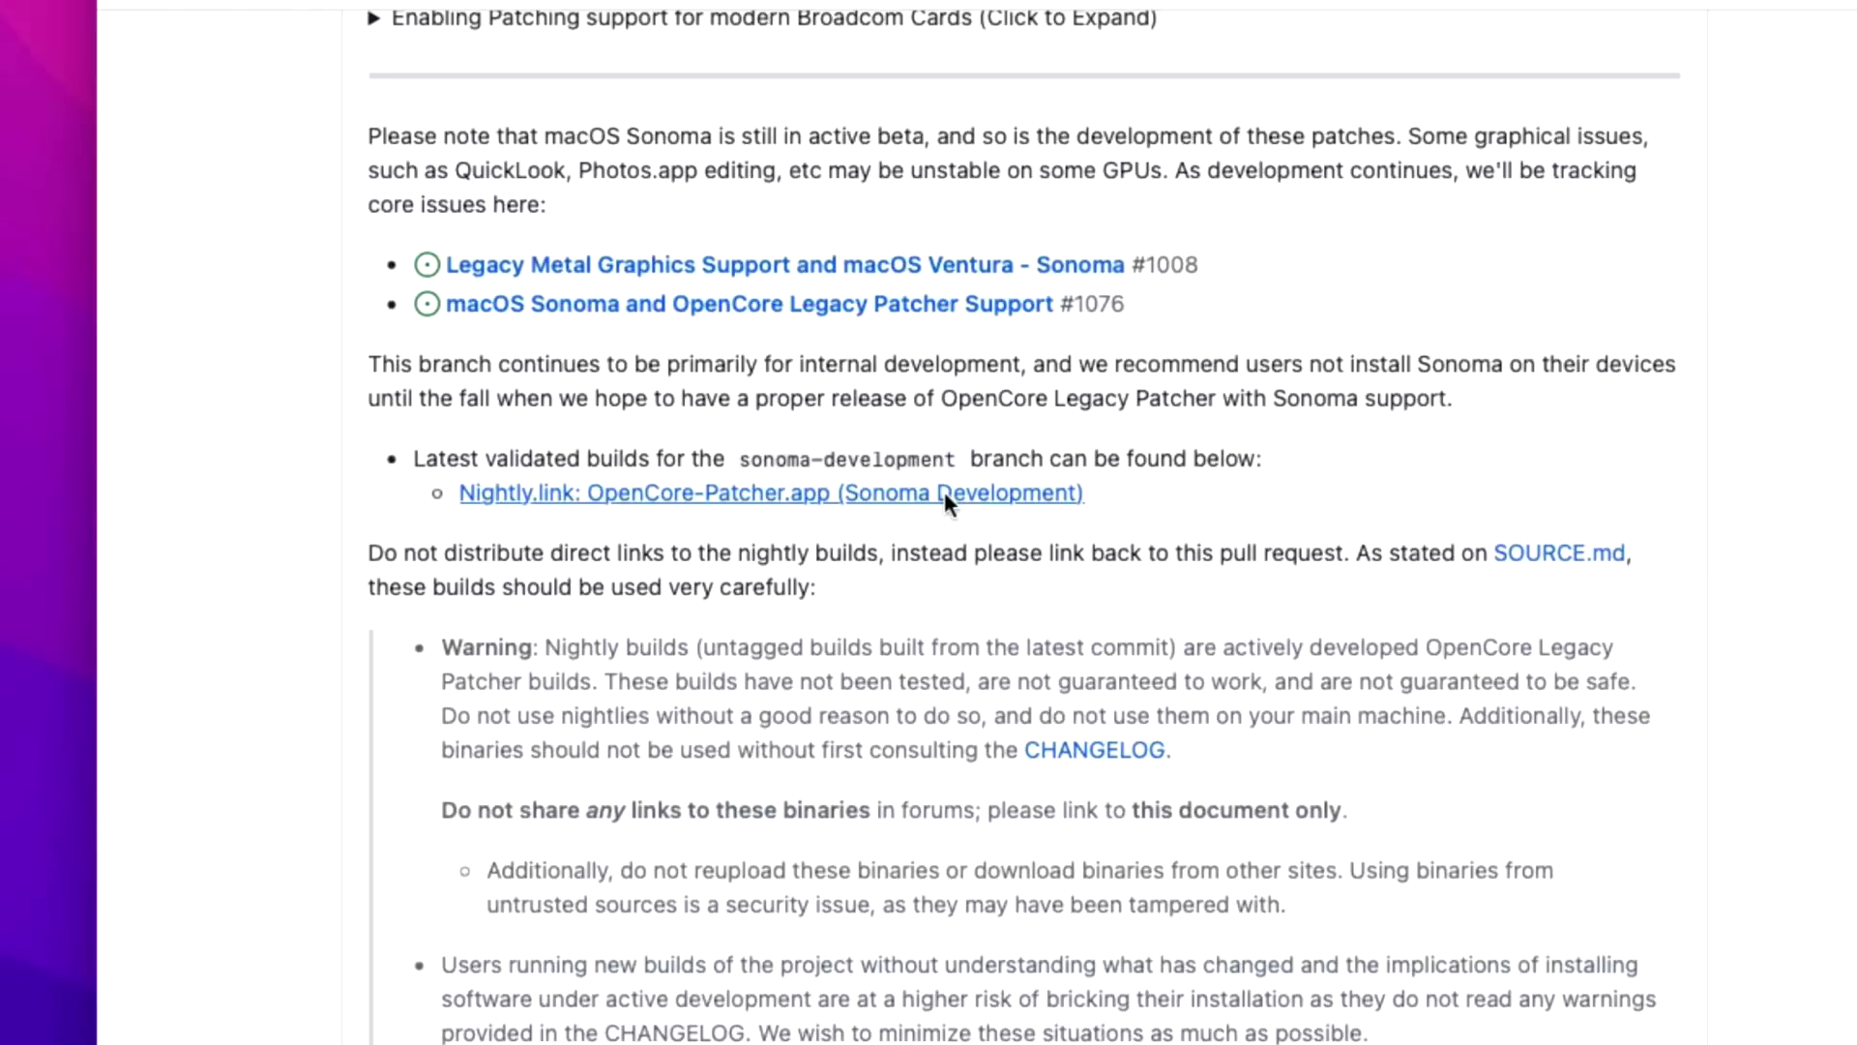
- Download the Sonoma Development nightly OpenCore-Patcher and confirm it finished in Safari's downloads list
left_click(945, 492)
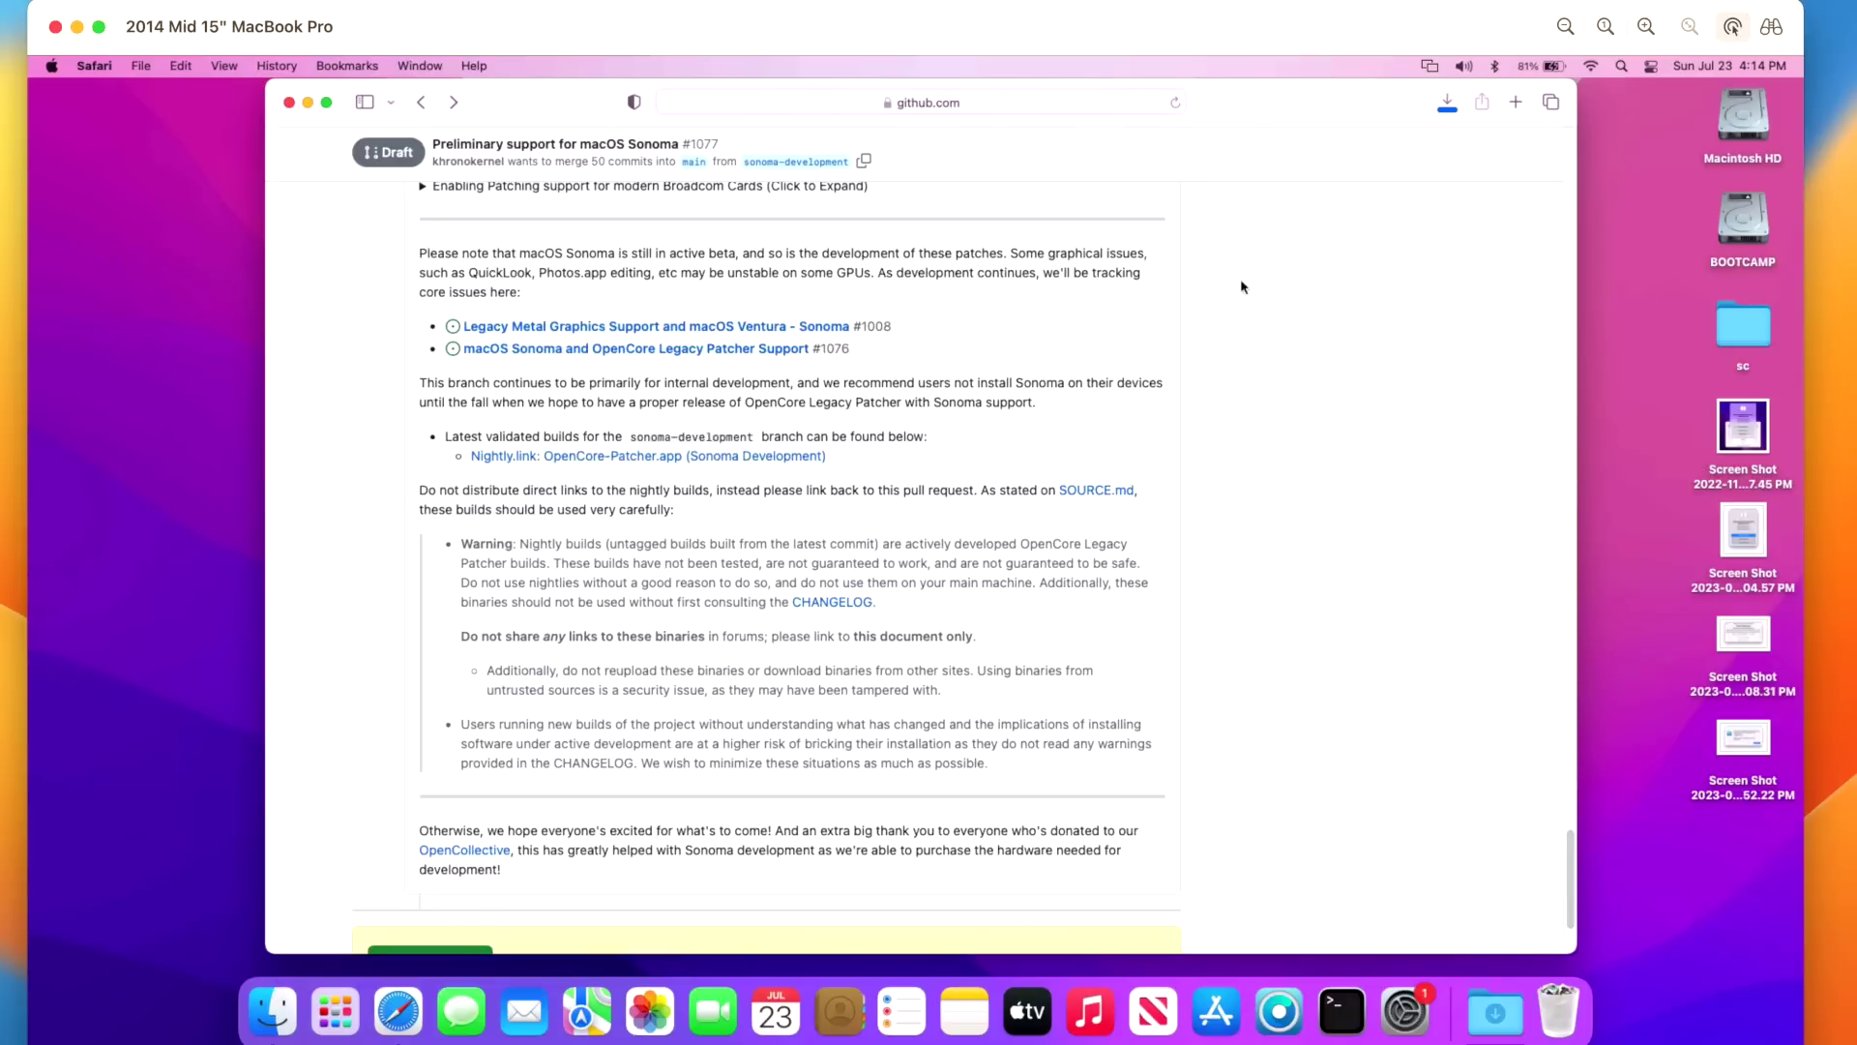
left_click(1451, 101)
left_click(1405, 1011)
left_click(1446, 103)
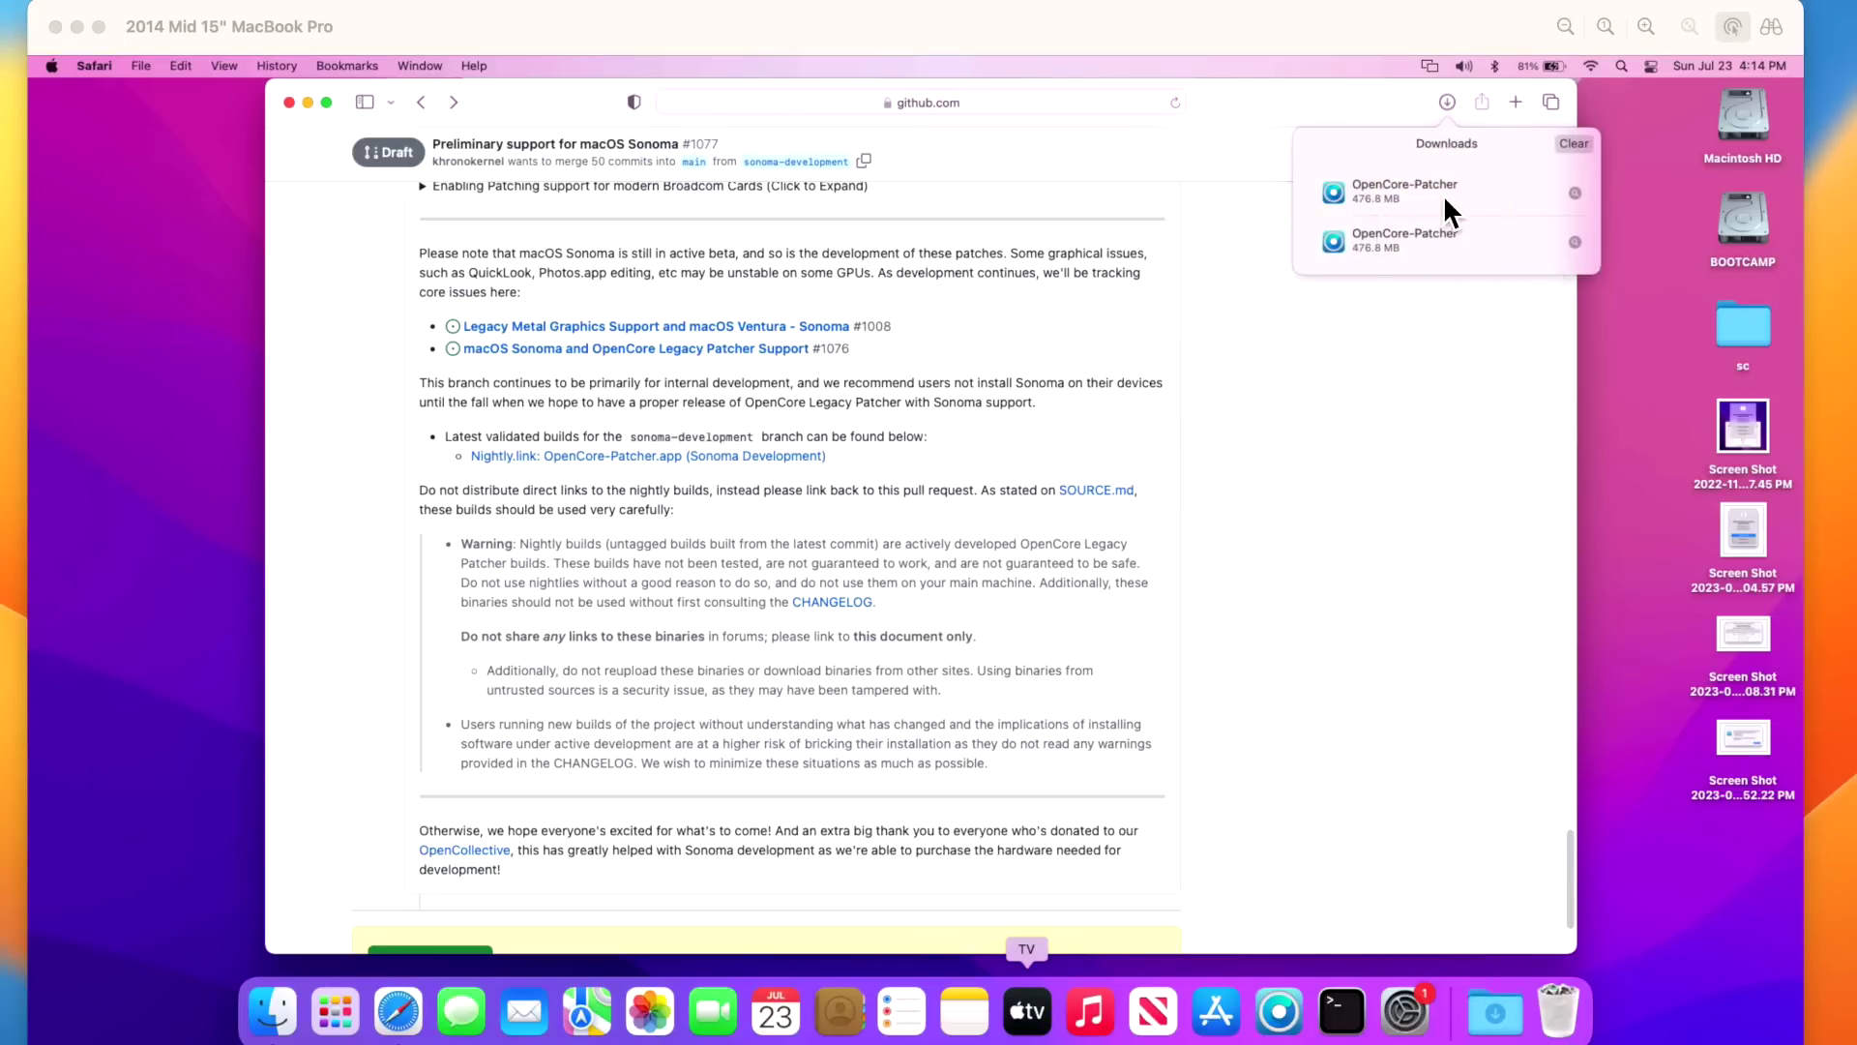
left_click(1480, 1011)
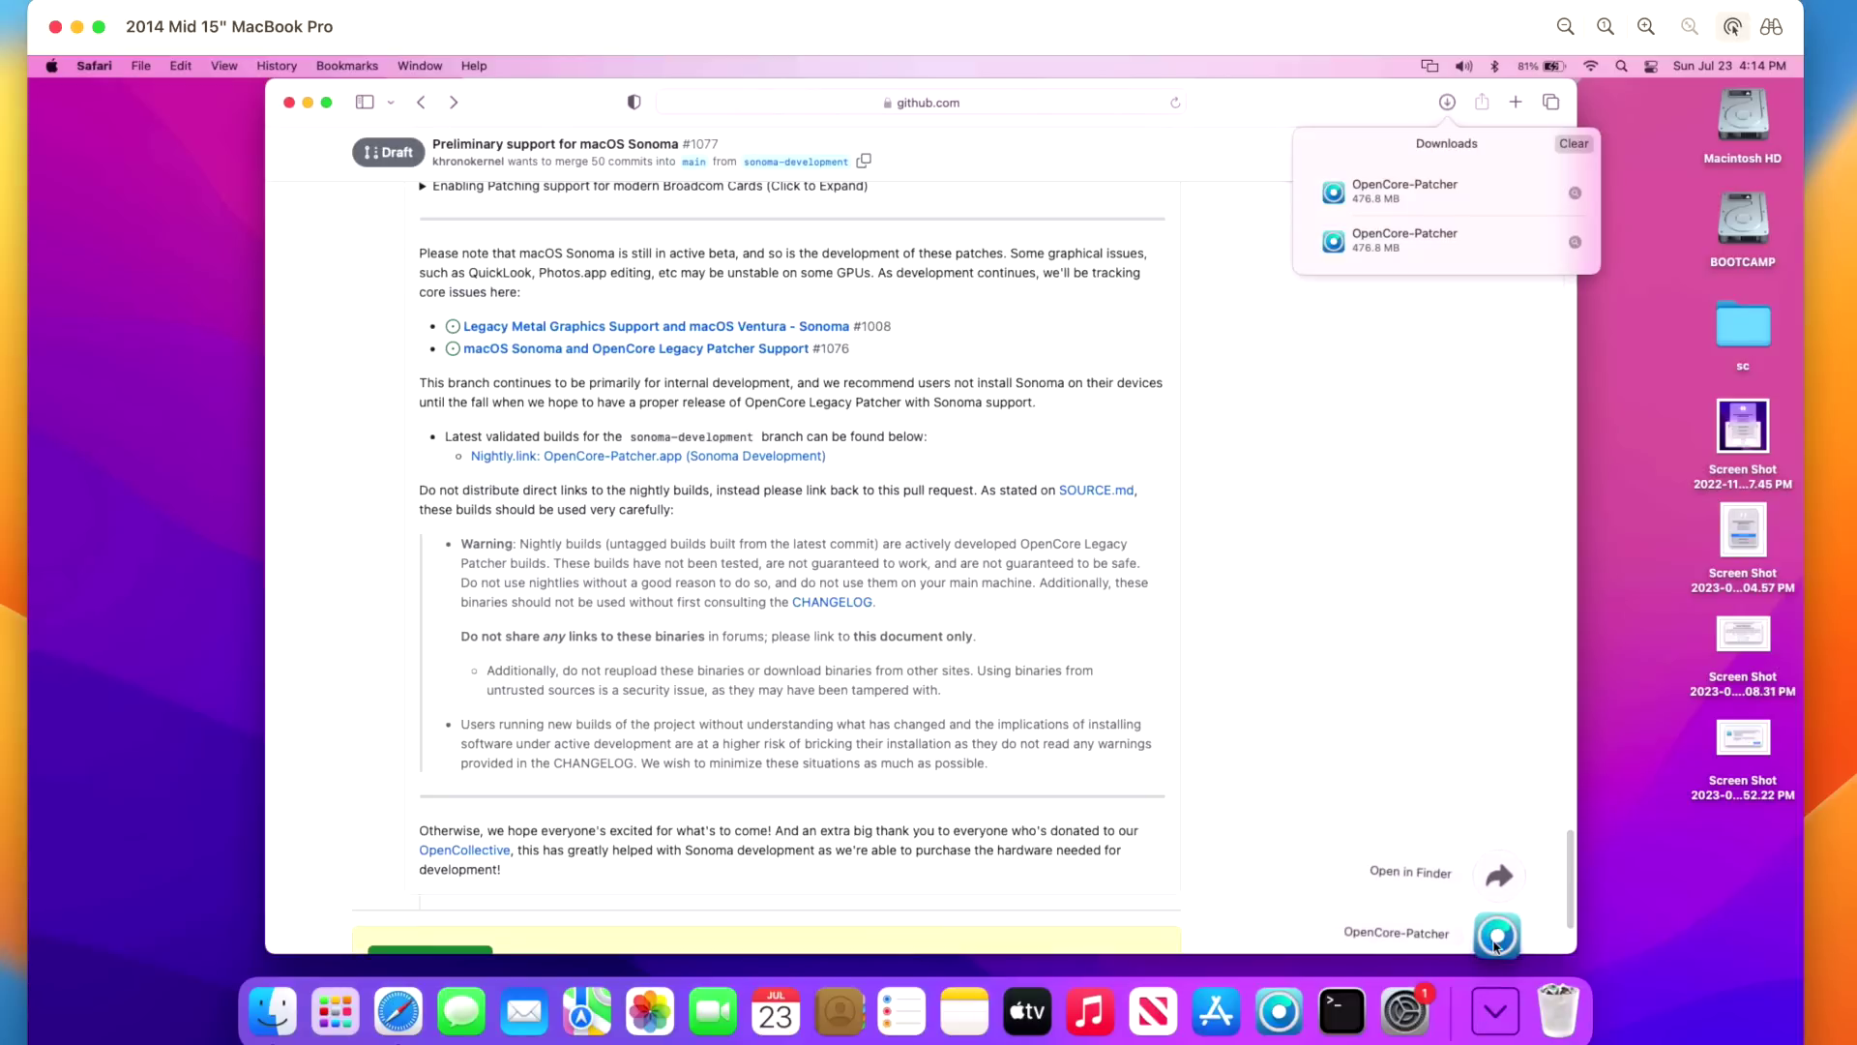
double_click(1741, 114)
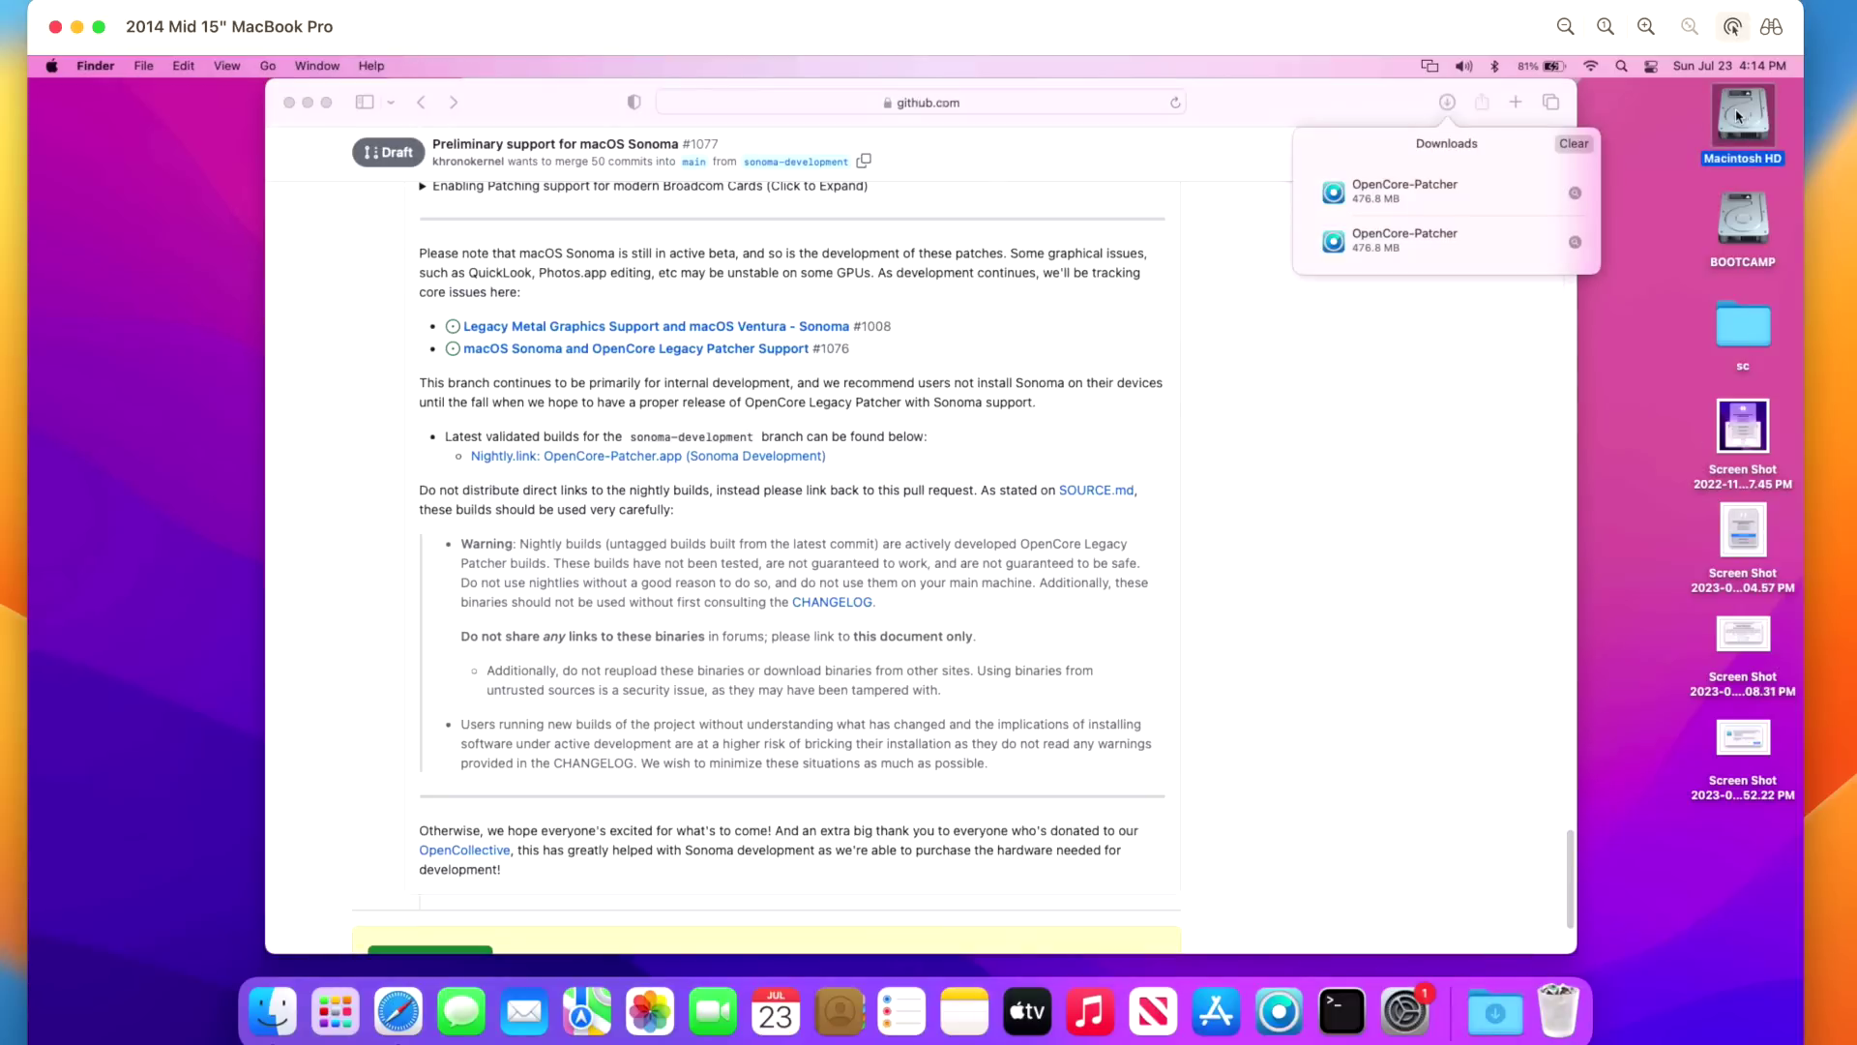
- Replace the old OpenCore-Patcher in Applications with the downloaded one and launch v0.6.8
double_click(709, 281)
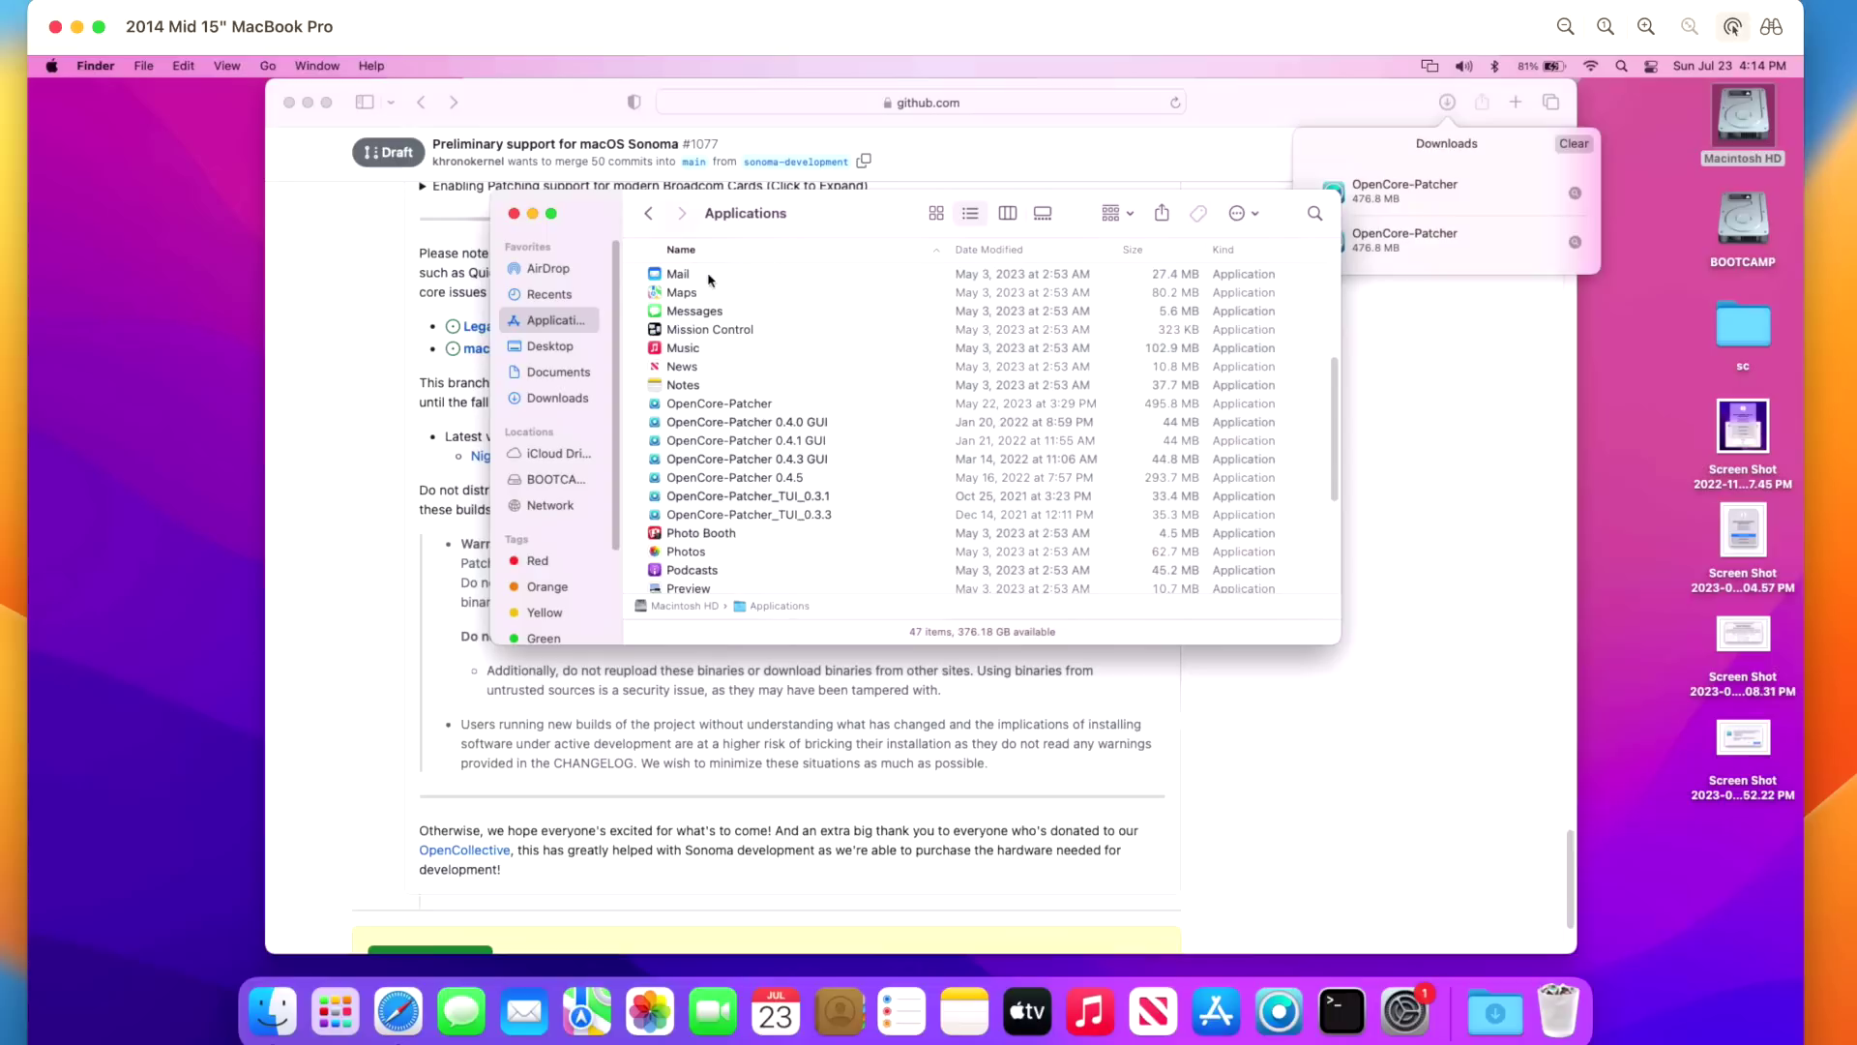
key("o")
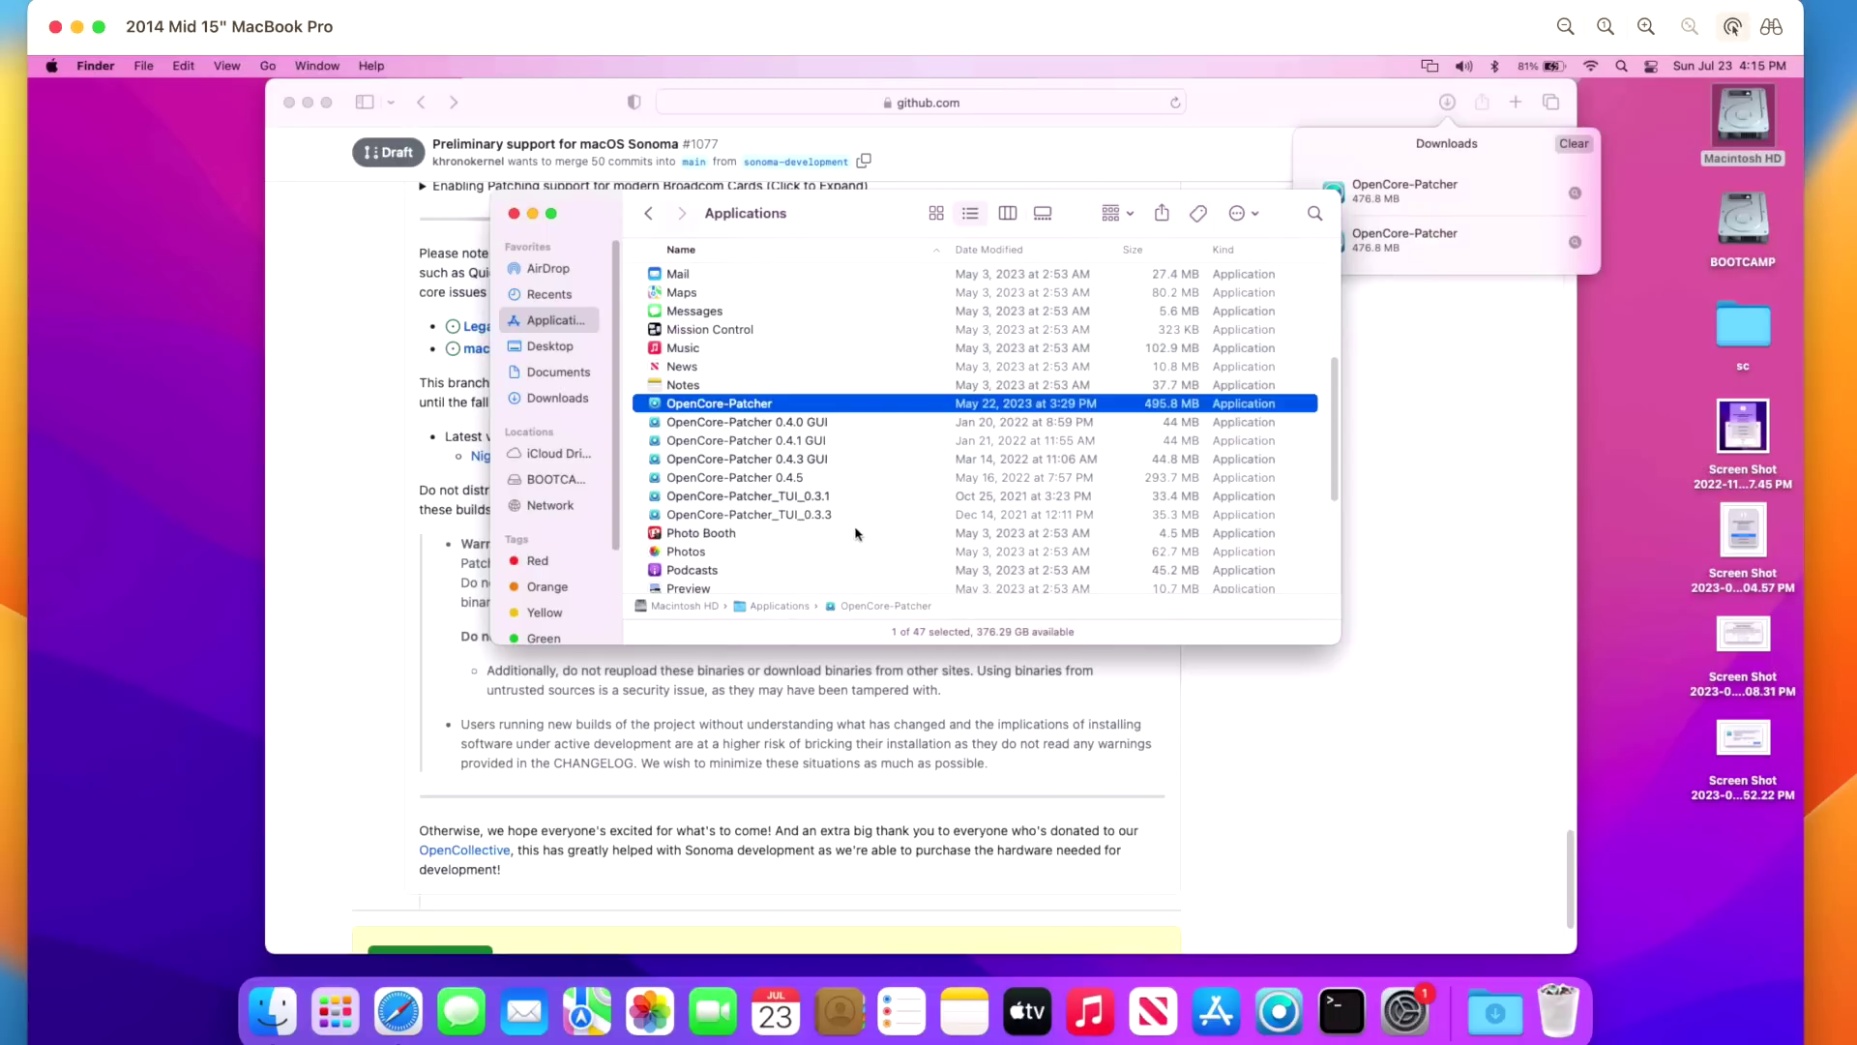
left_click(1494, 1011)
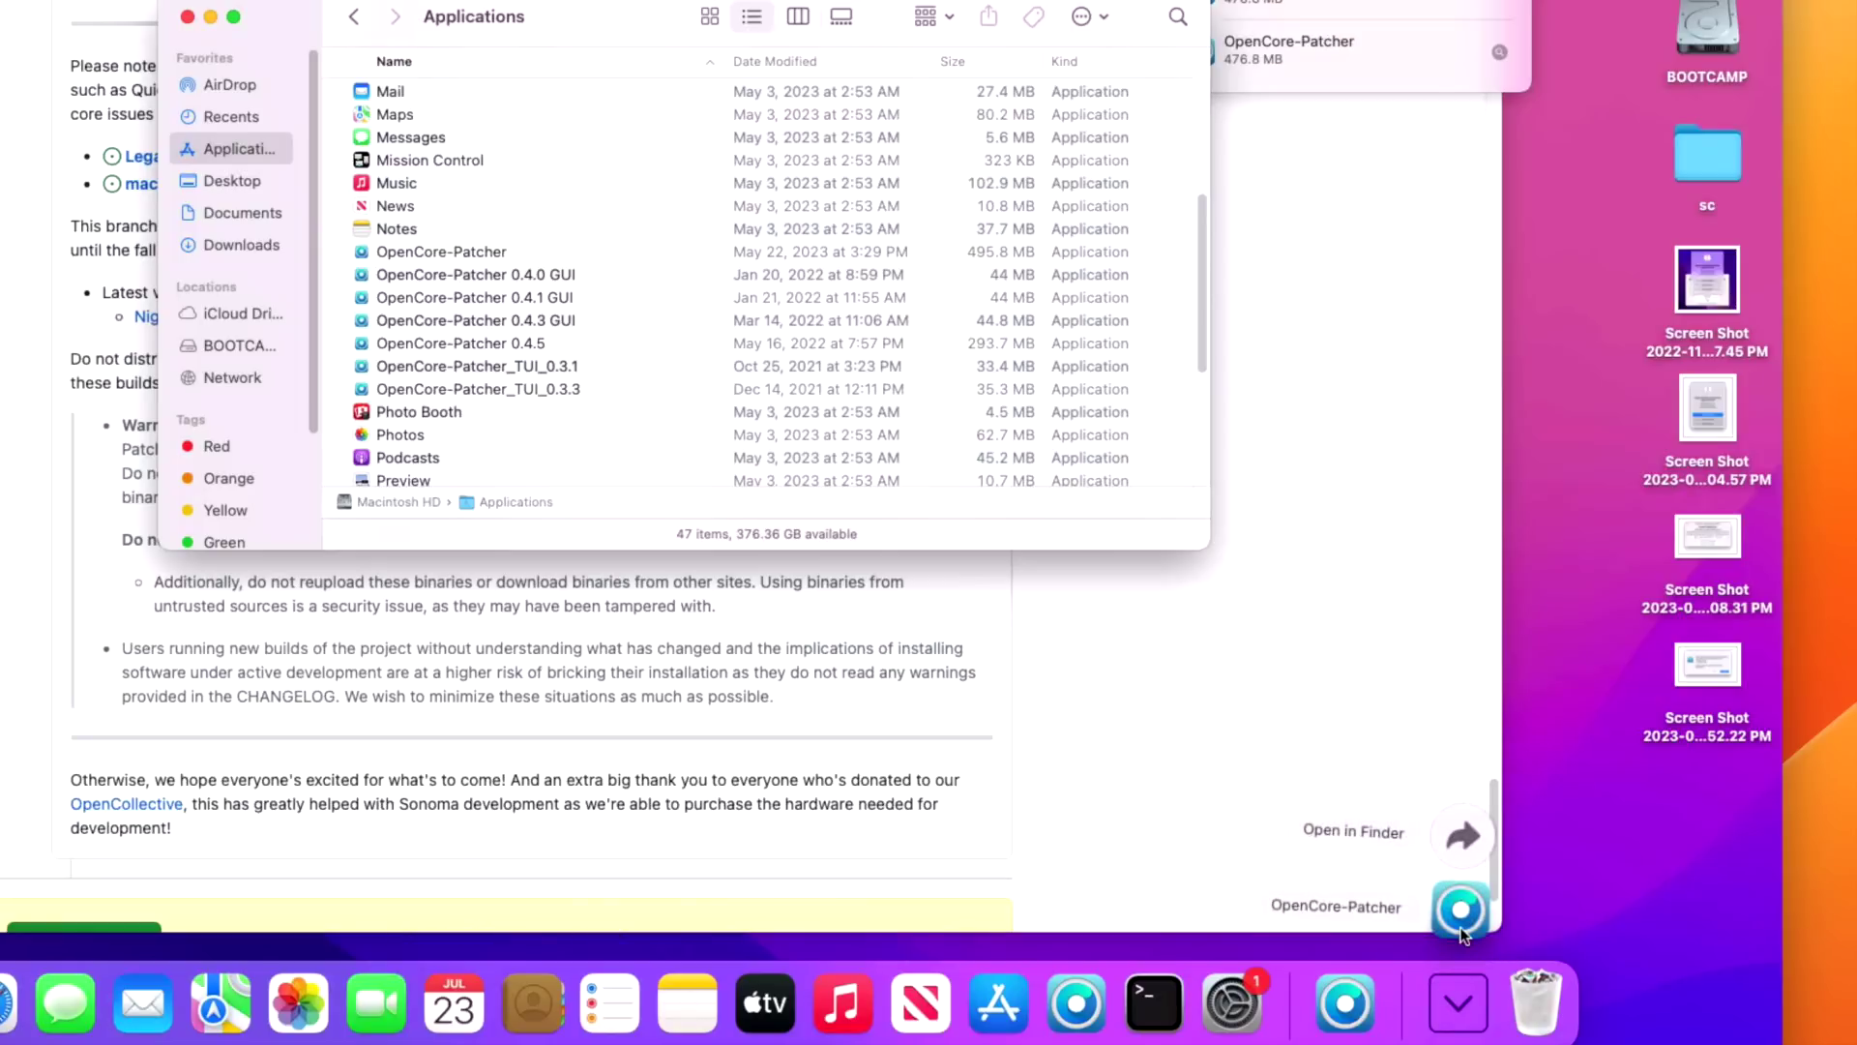
left_click_drag(1463, 934, 609, 214)
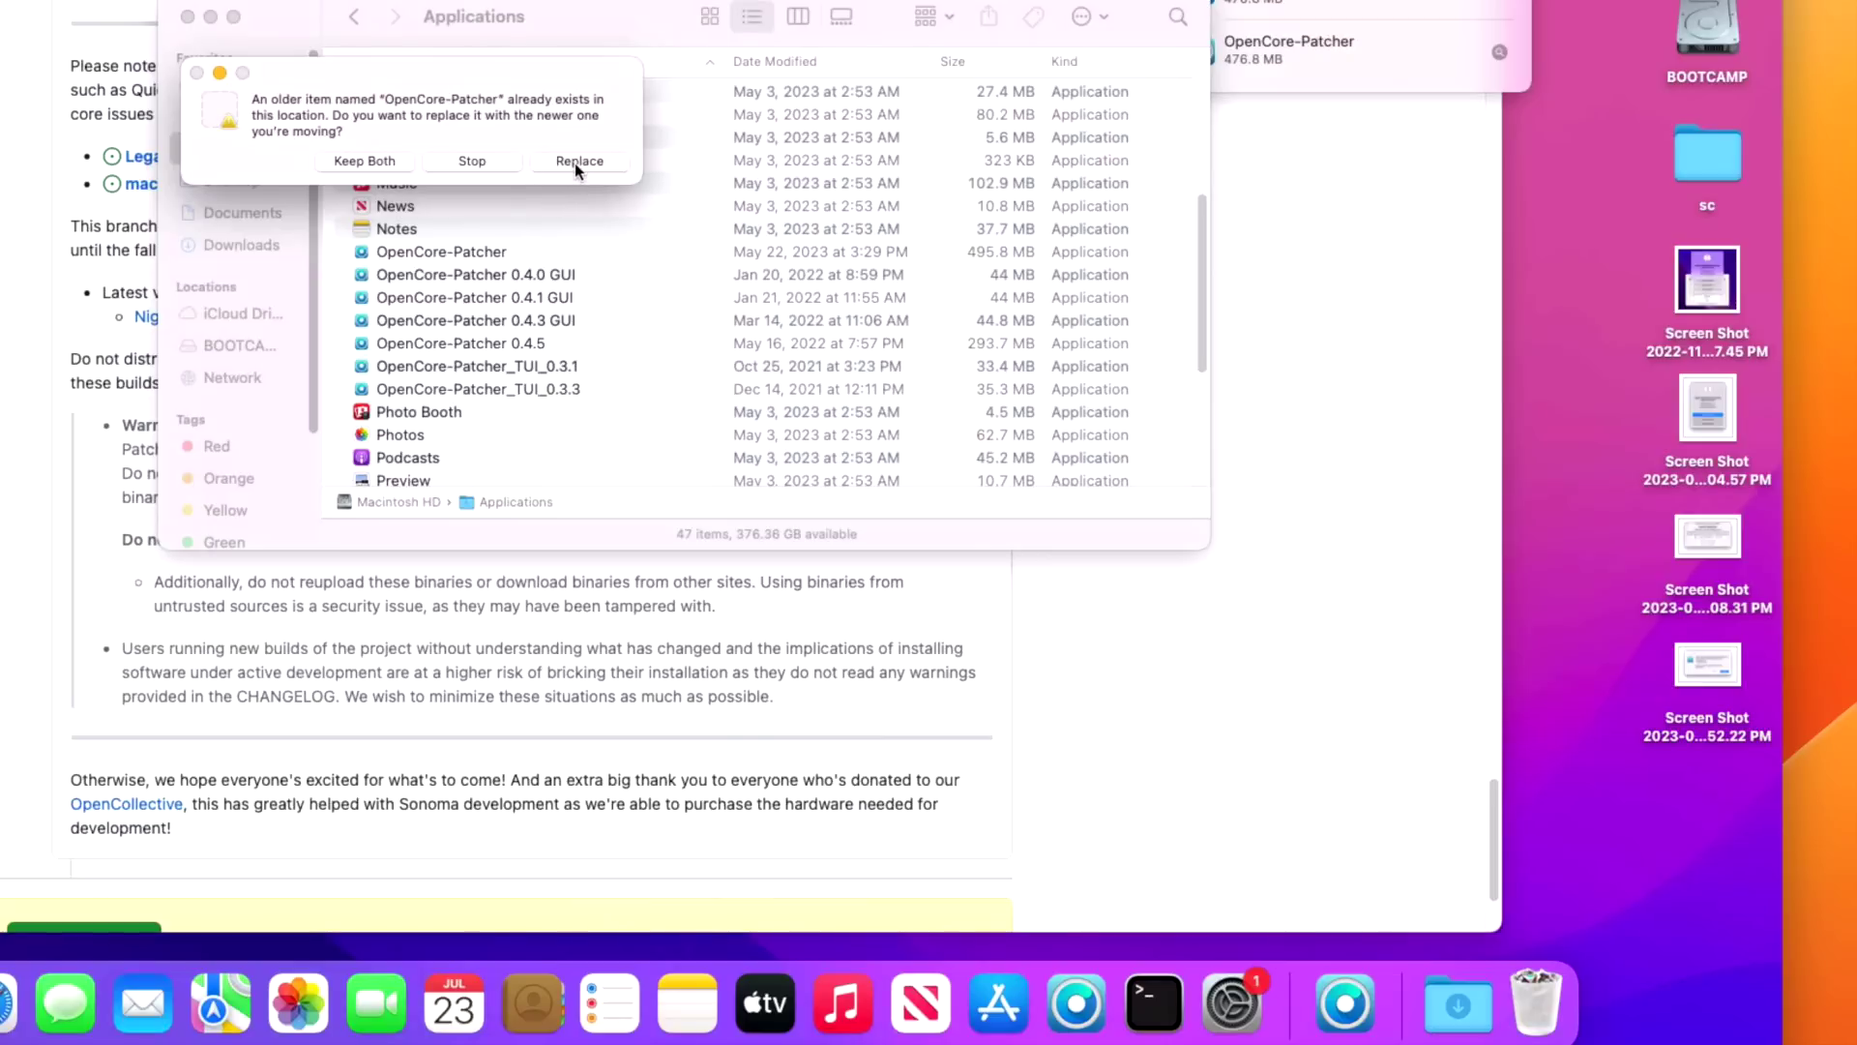
left_click(577, 161)
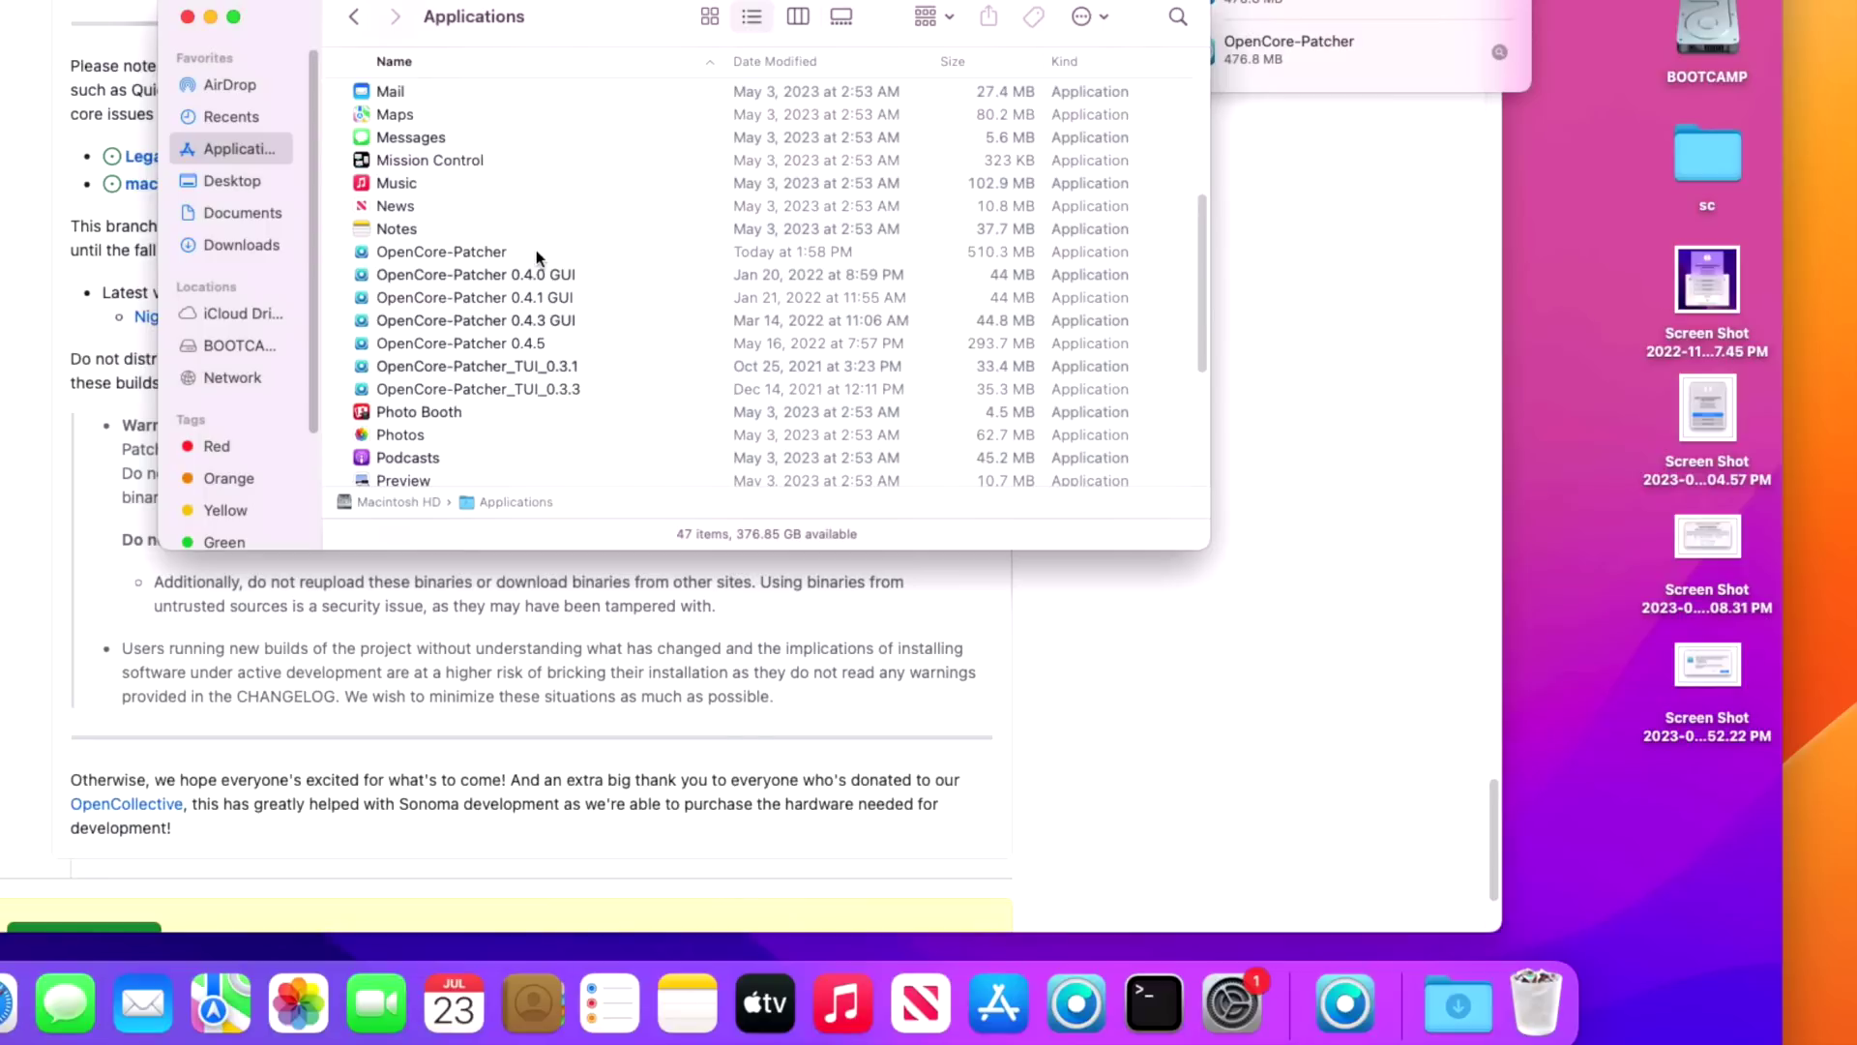
double_click(536, 250)
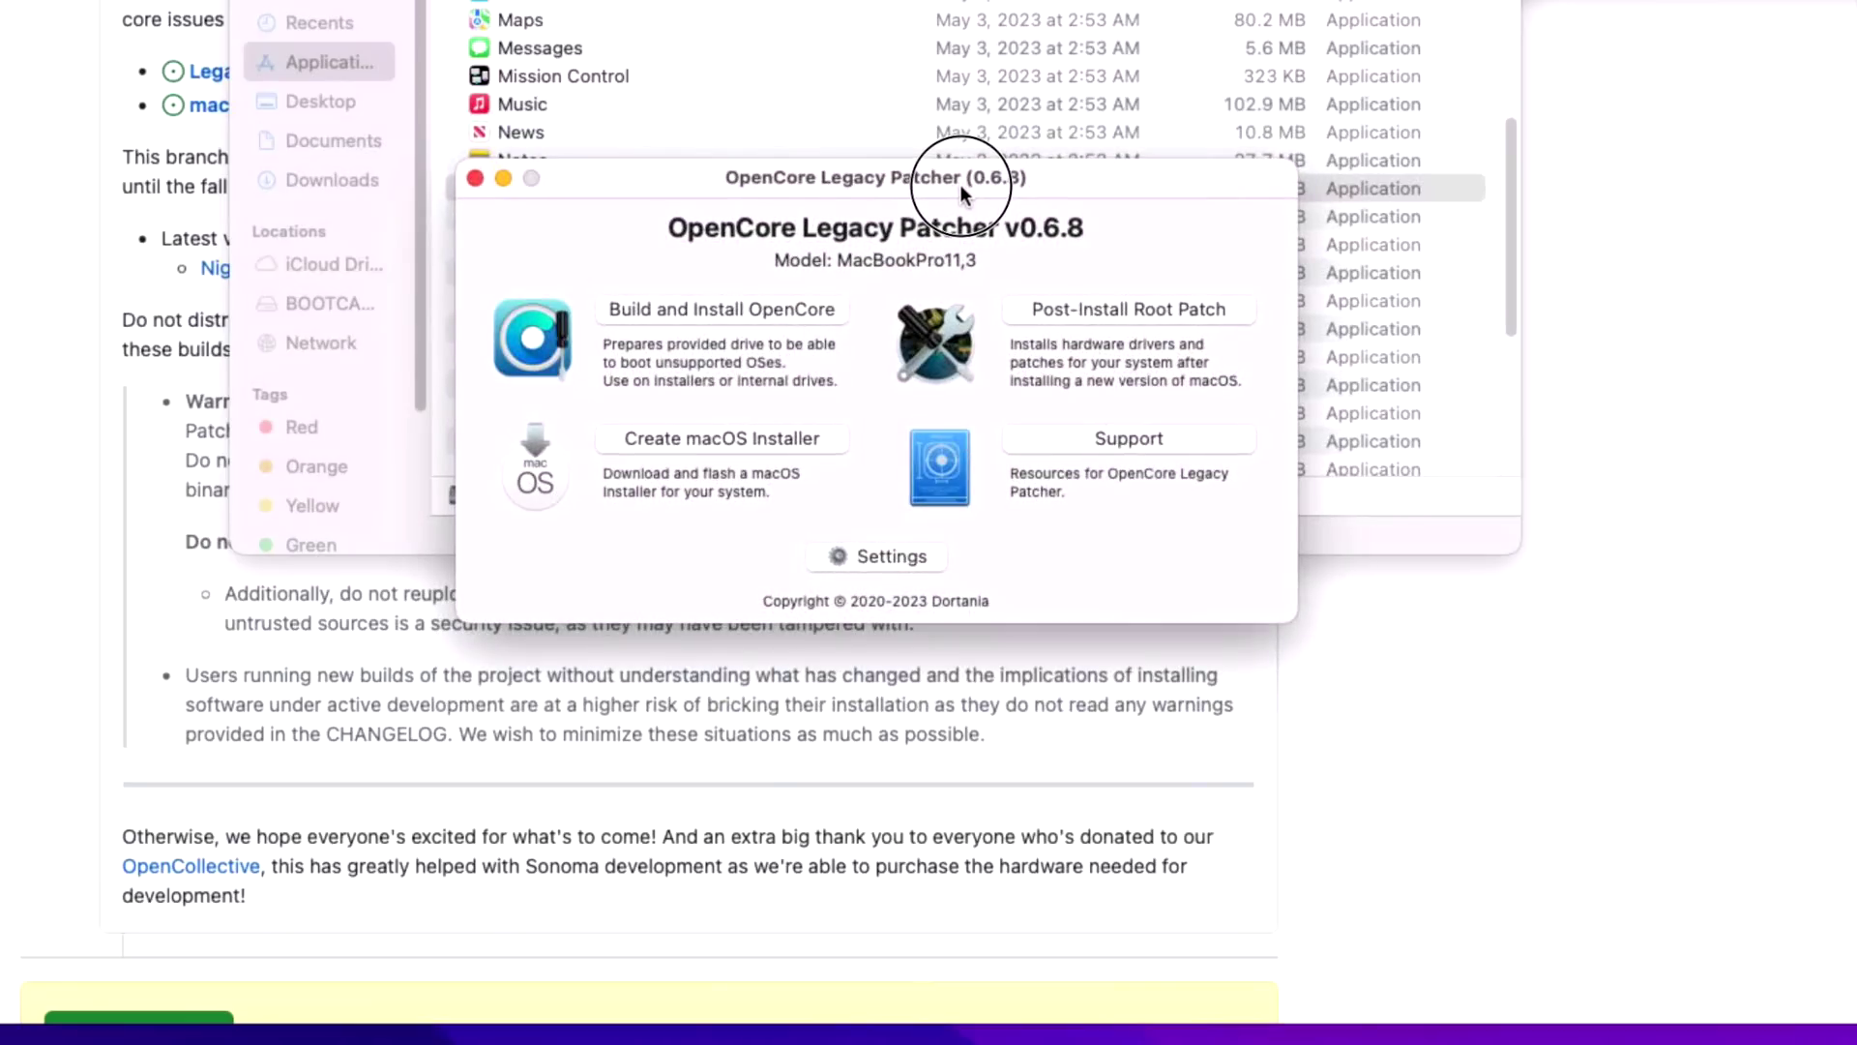
left_click_drag(959, 184, 960, 183)
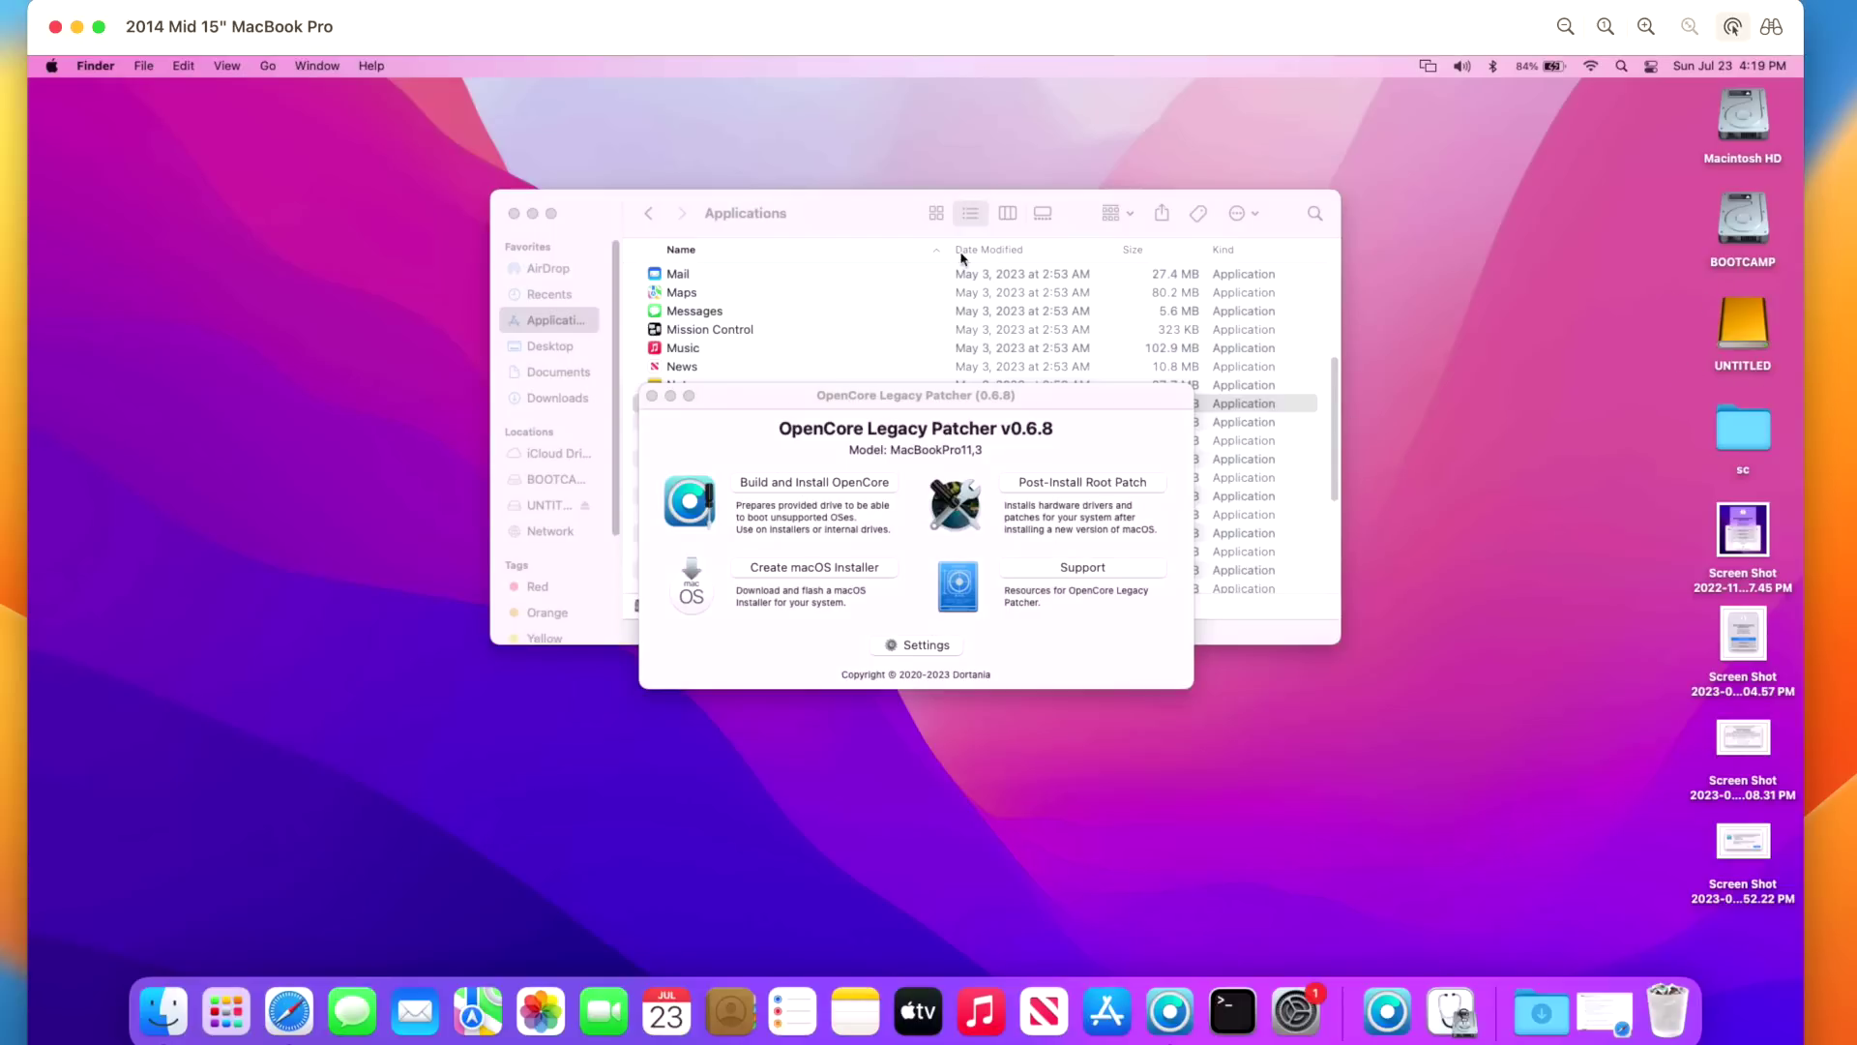
- Launch Disk Utility from Applications > Utilities and position its window
left_click(818, 217)
scroll(738, 553, "down", 5)
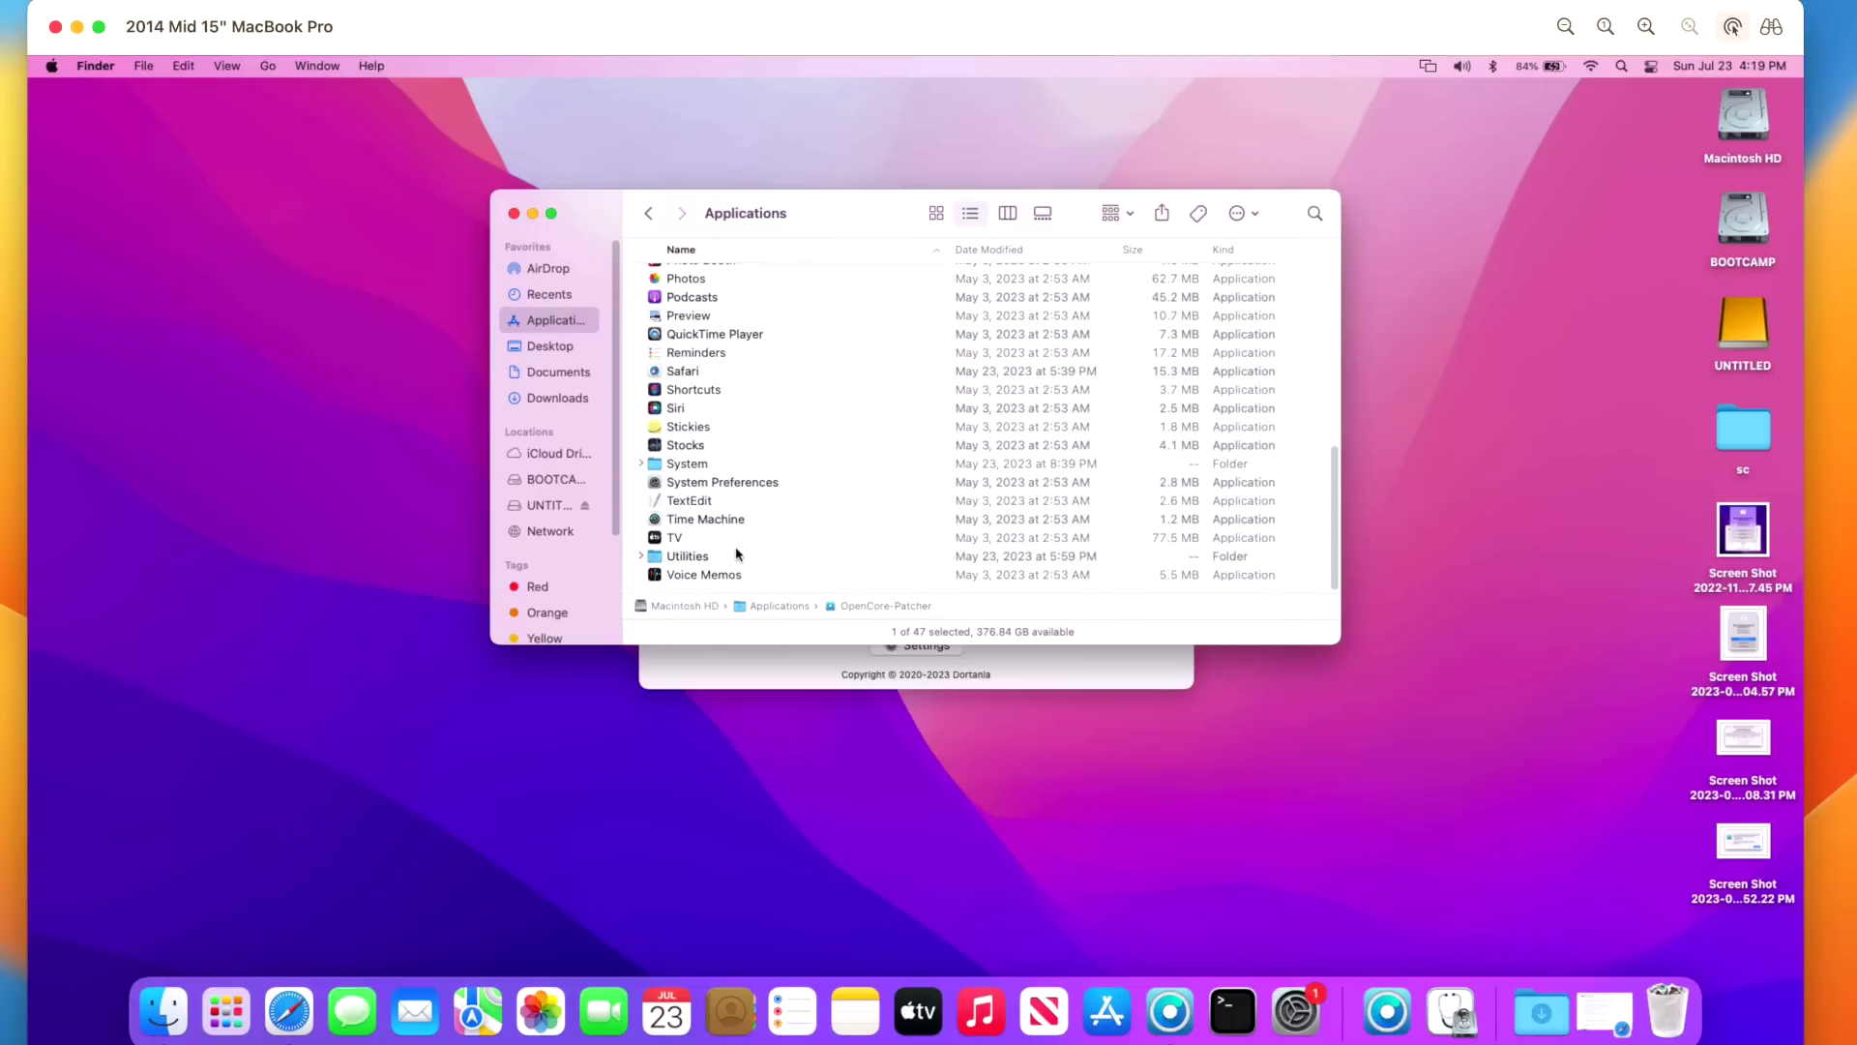
left_click(728, 559)
double_click(728, 558)
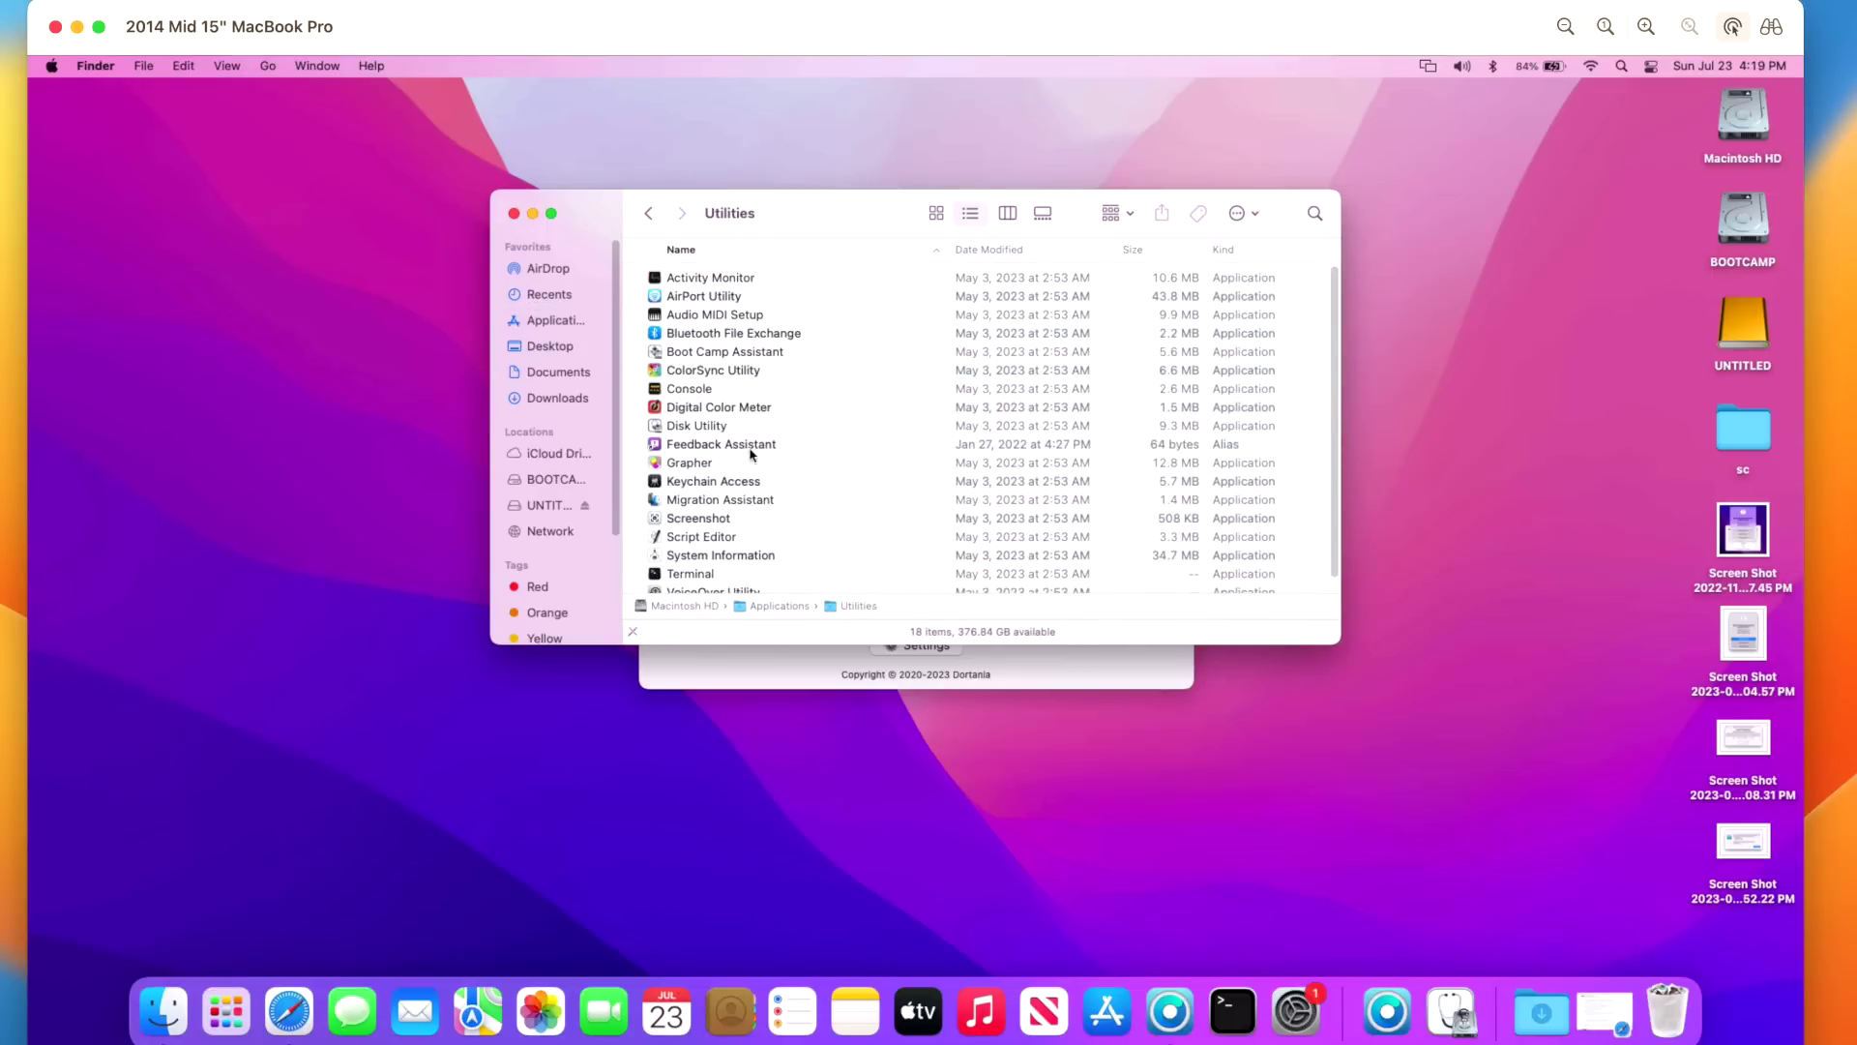
double_click(721, 423)
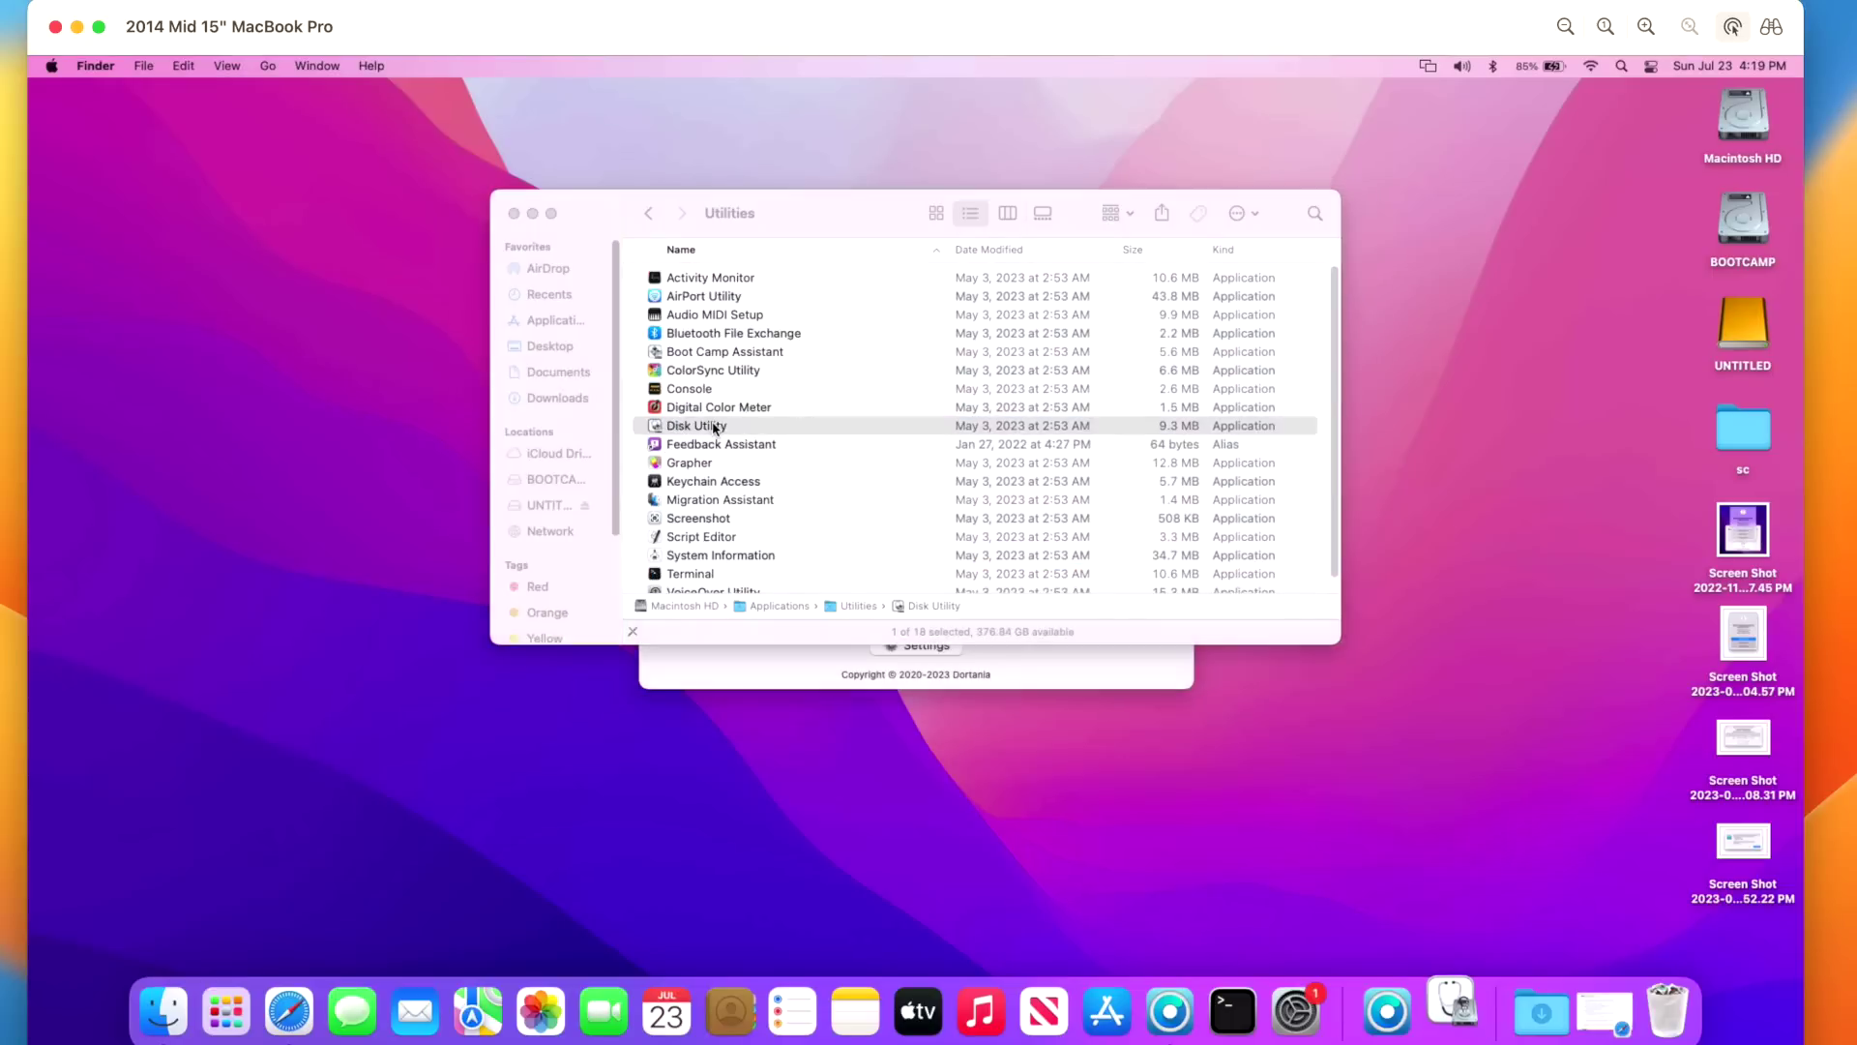
left_click_drag(914, 394, 918, 443)
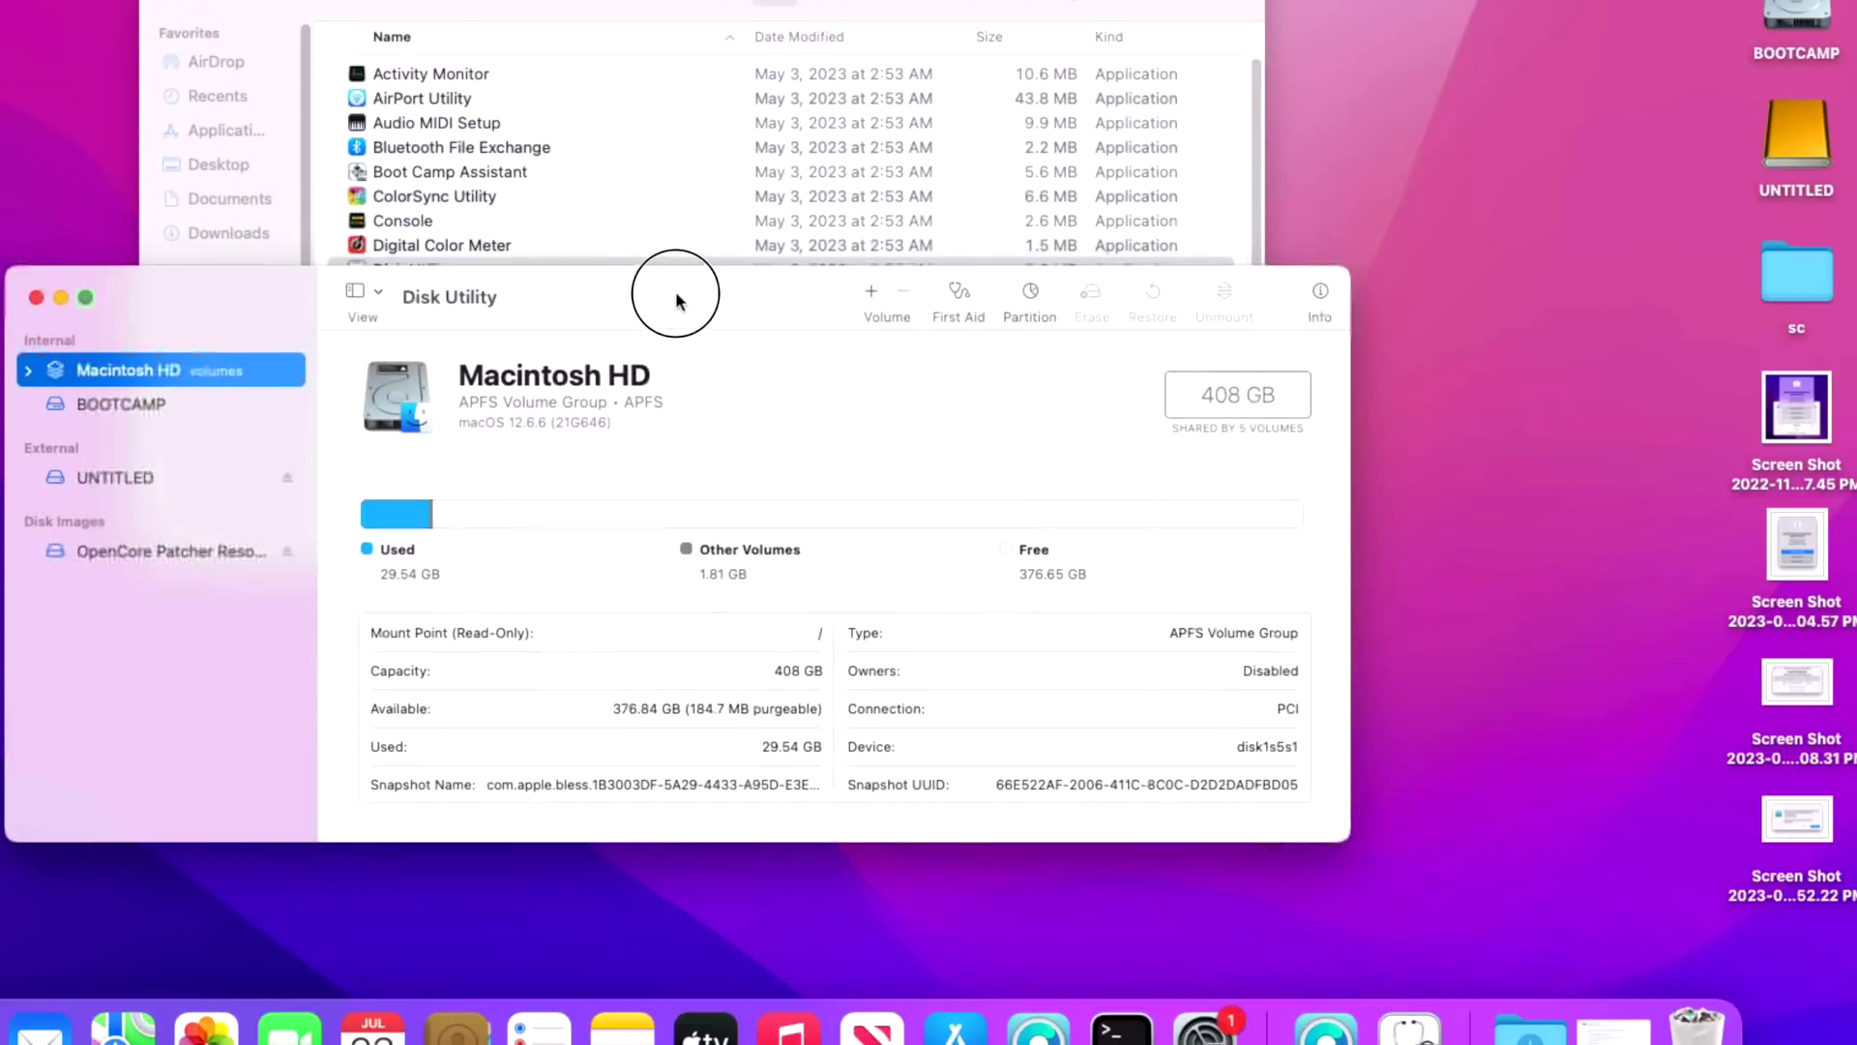
left_click_drag(708, 302, 718, 298)
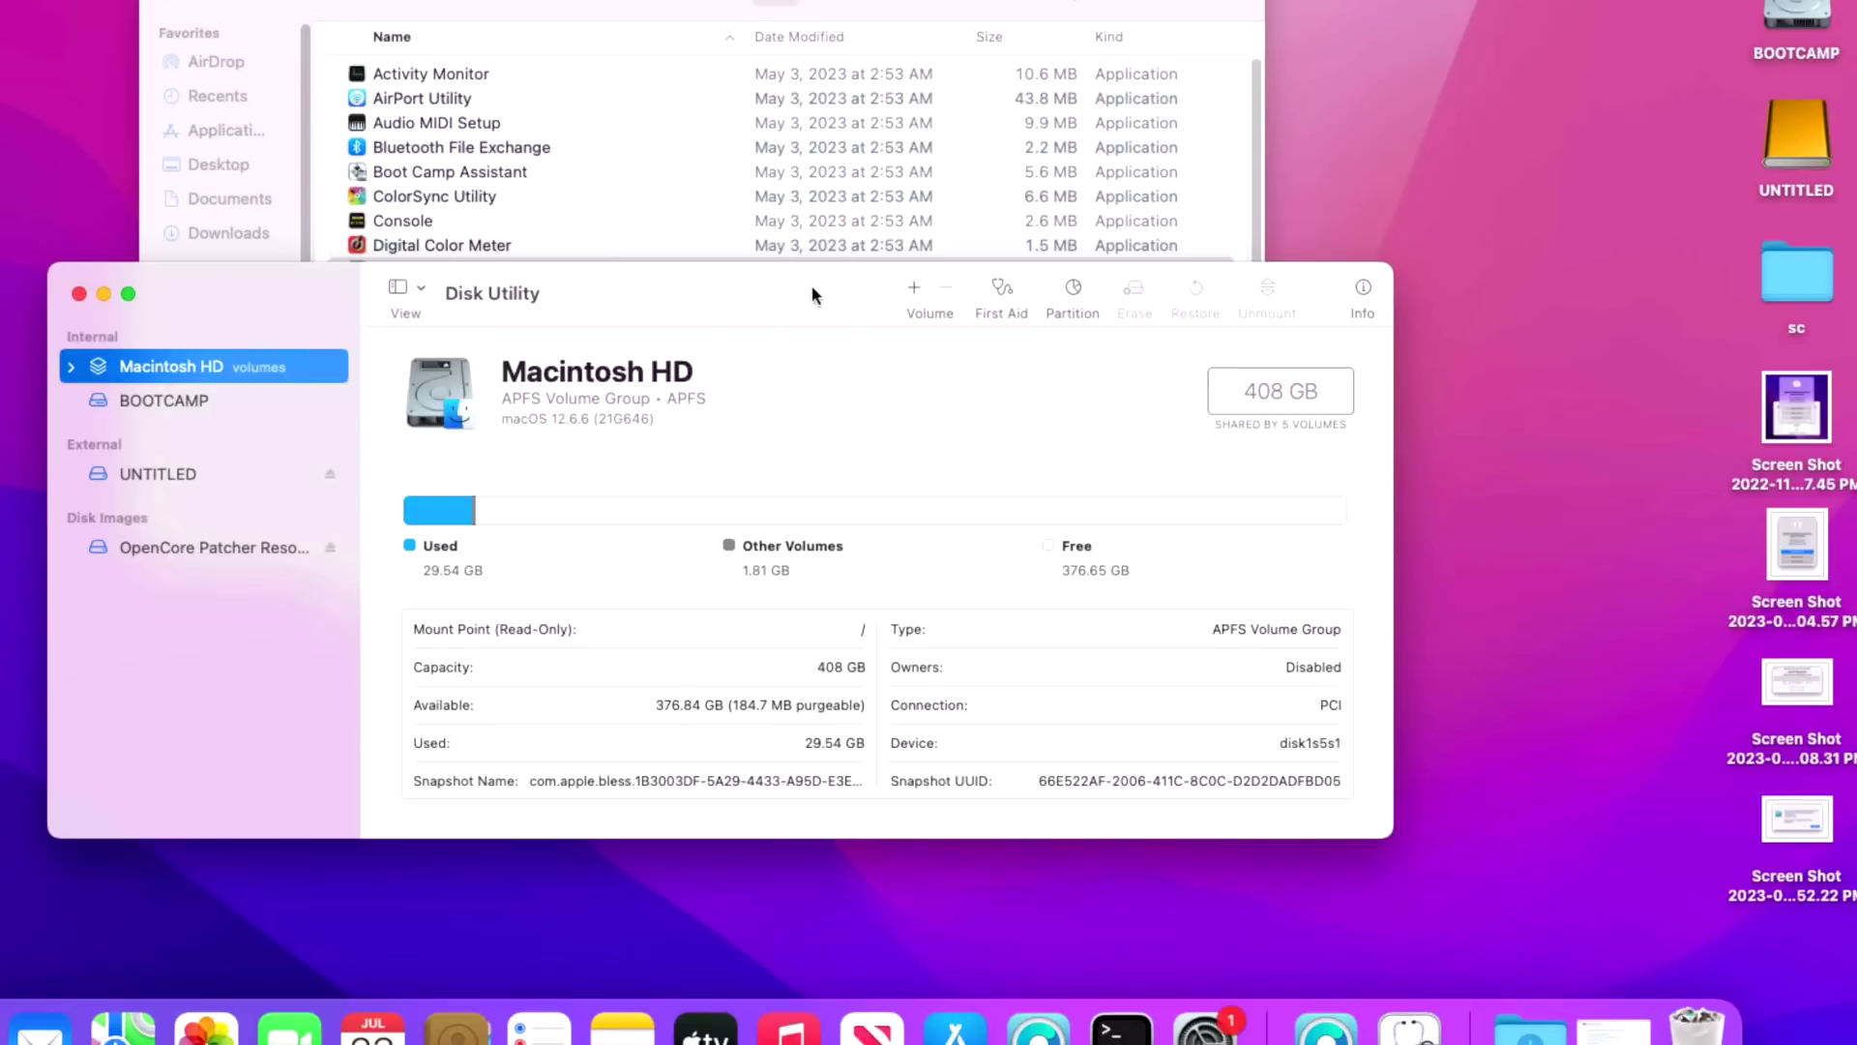
- Set Disk Utility's sidebar to show all physical devices
left_click(177, 12)
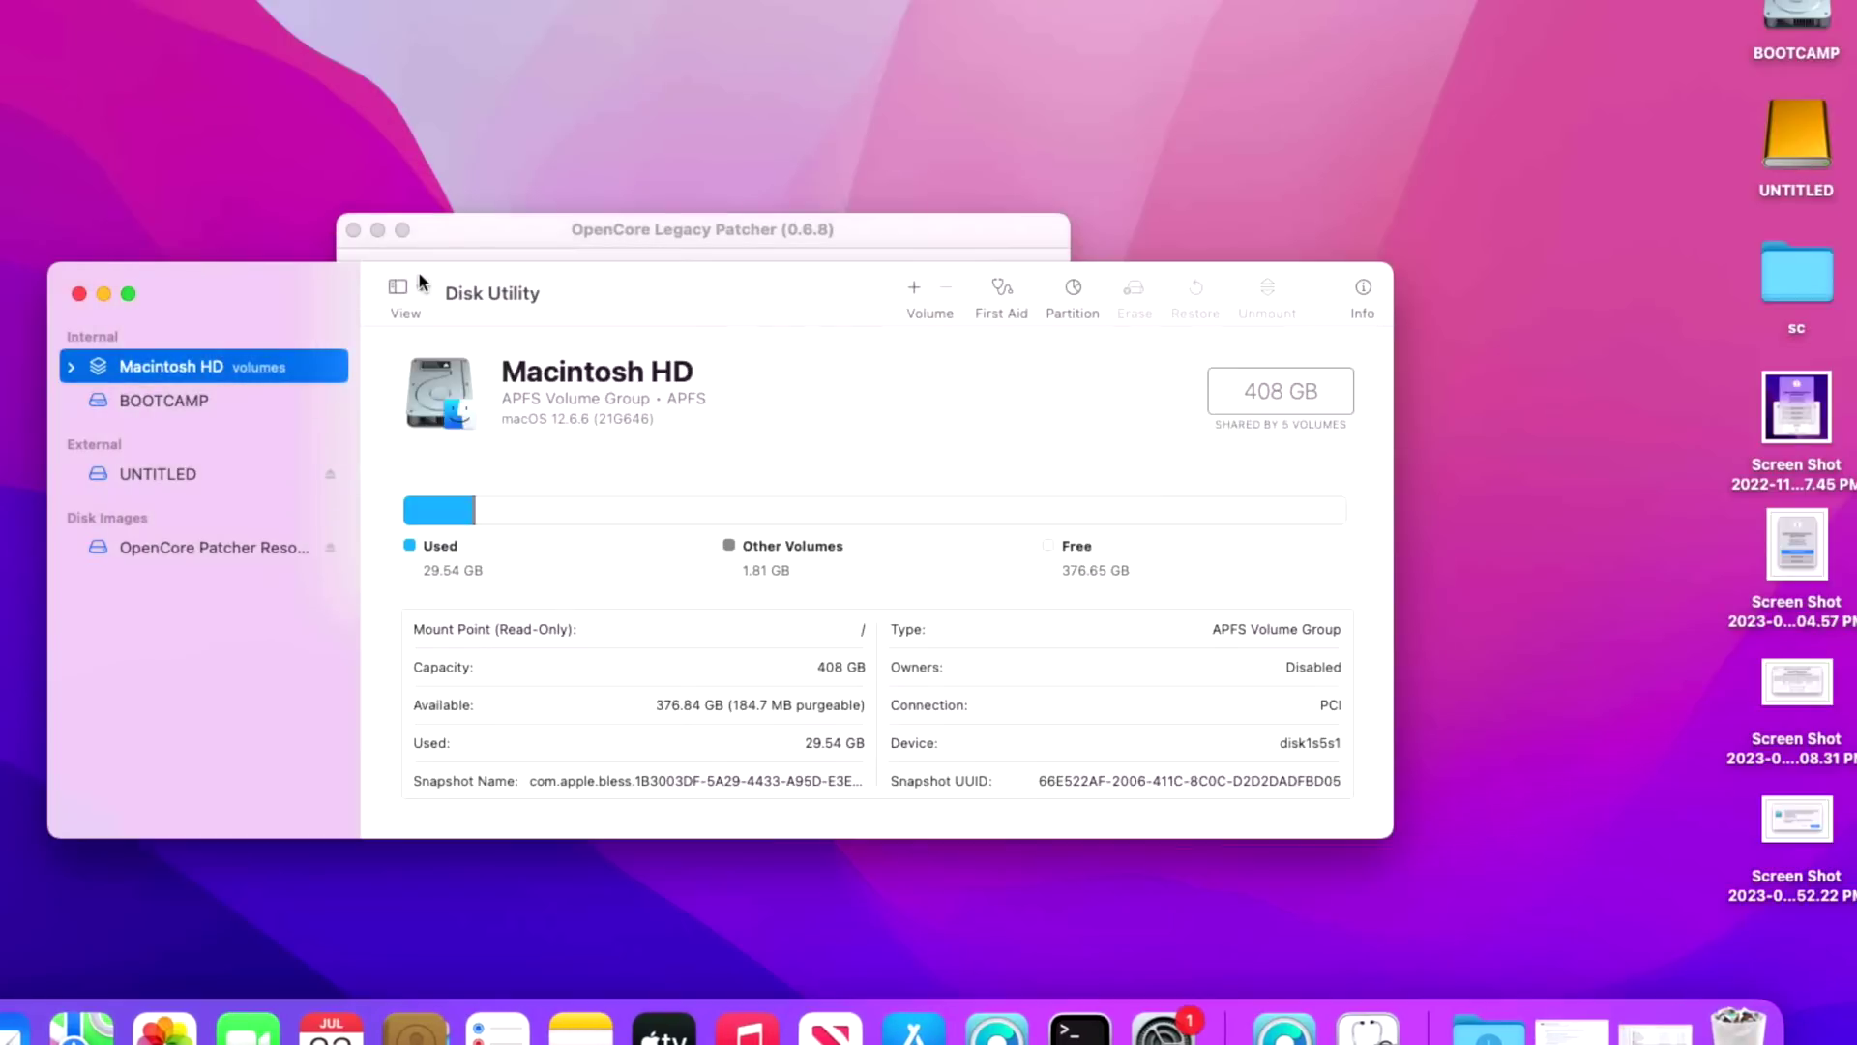
left_click(417, 290)
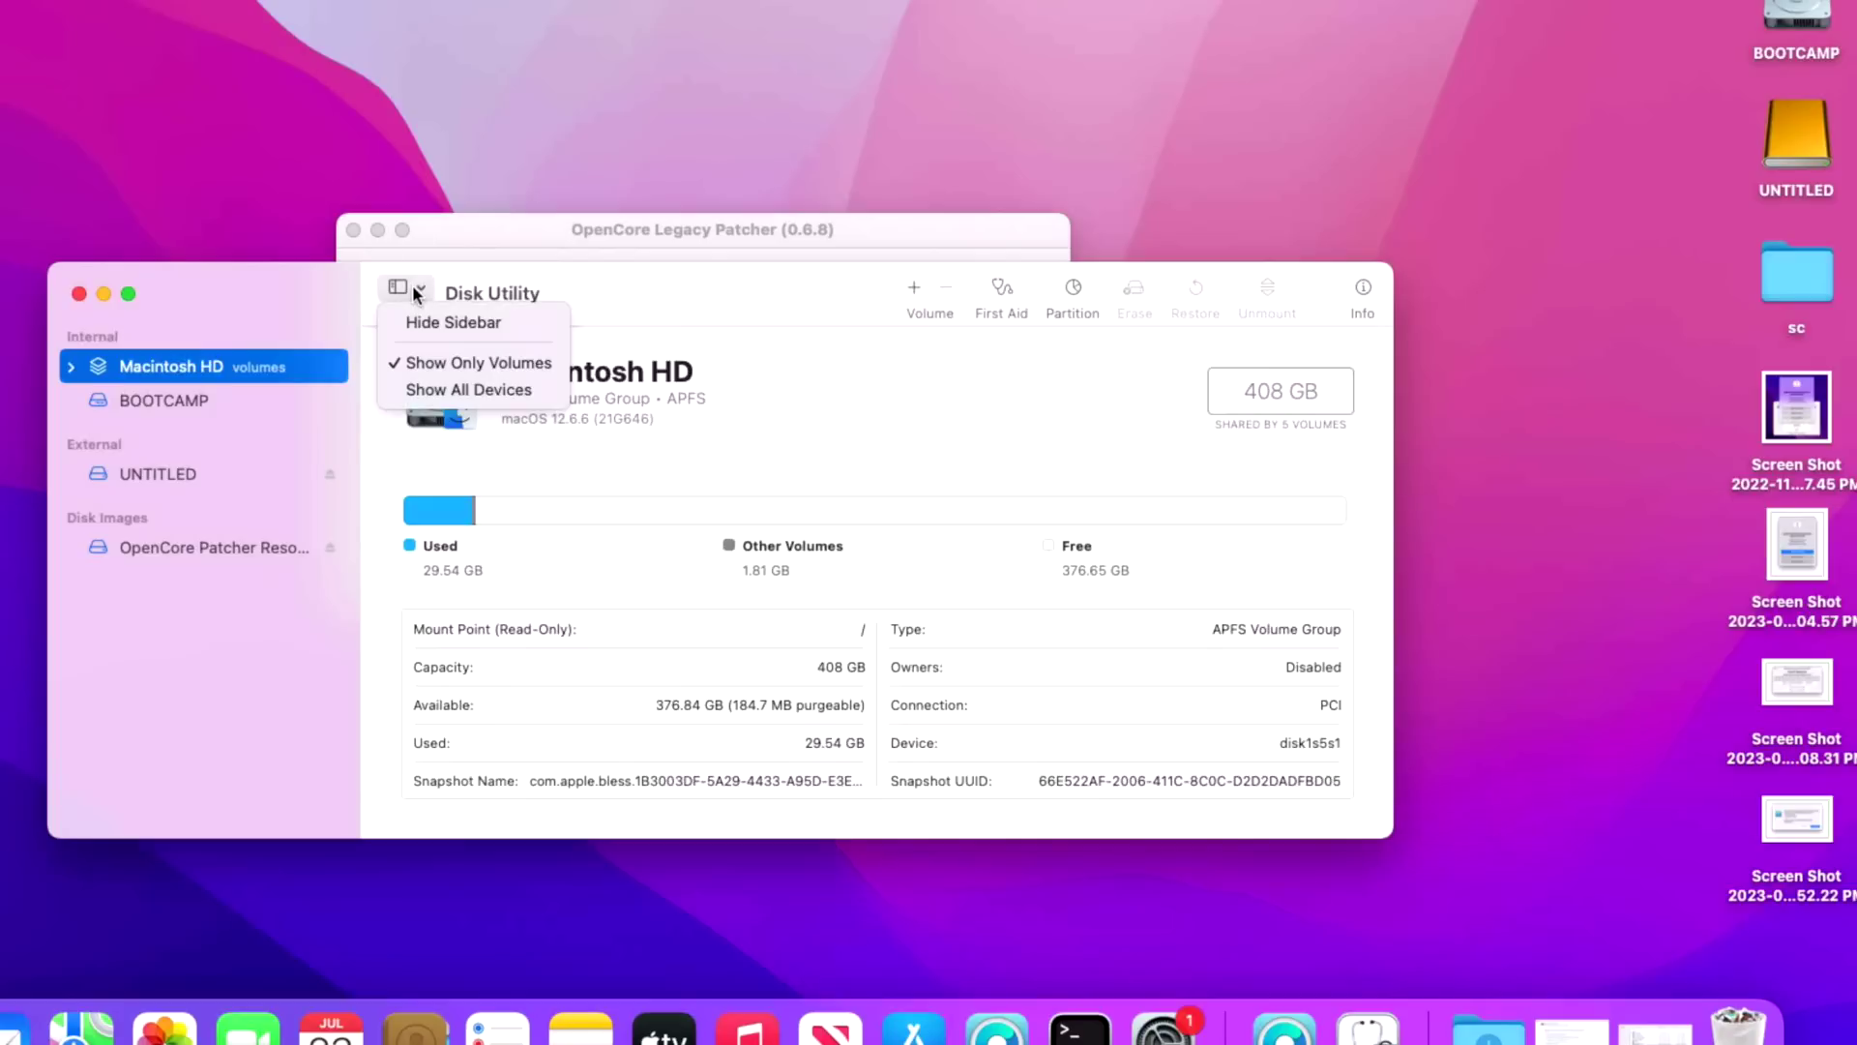
left_click(437, 391)
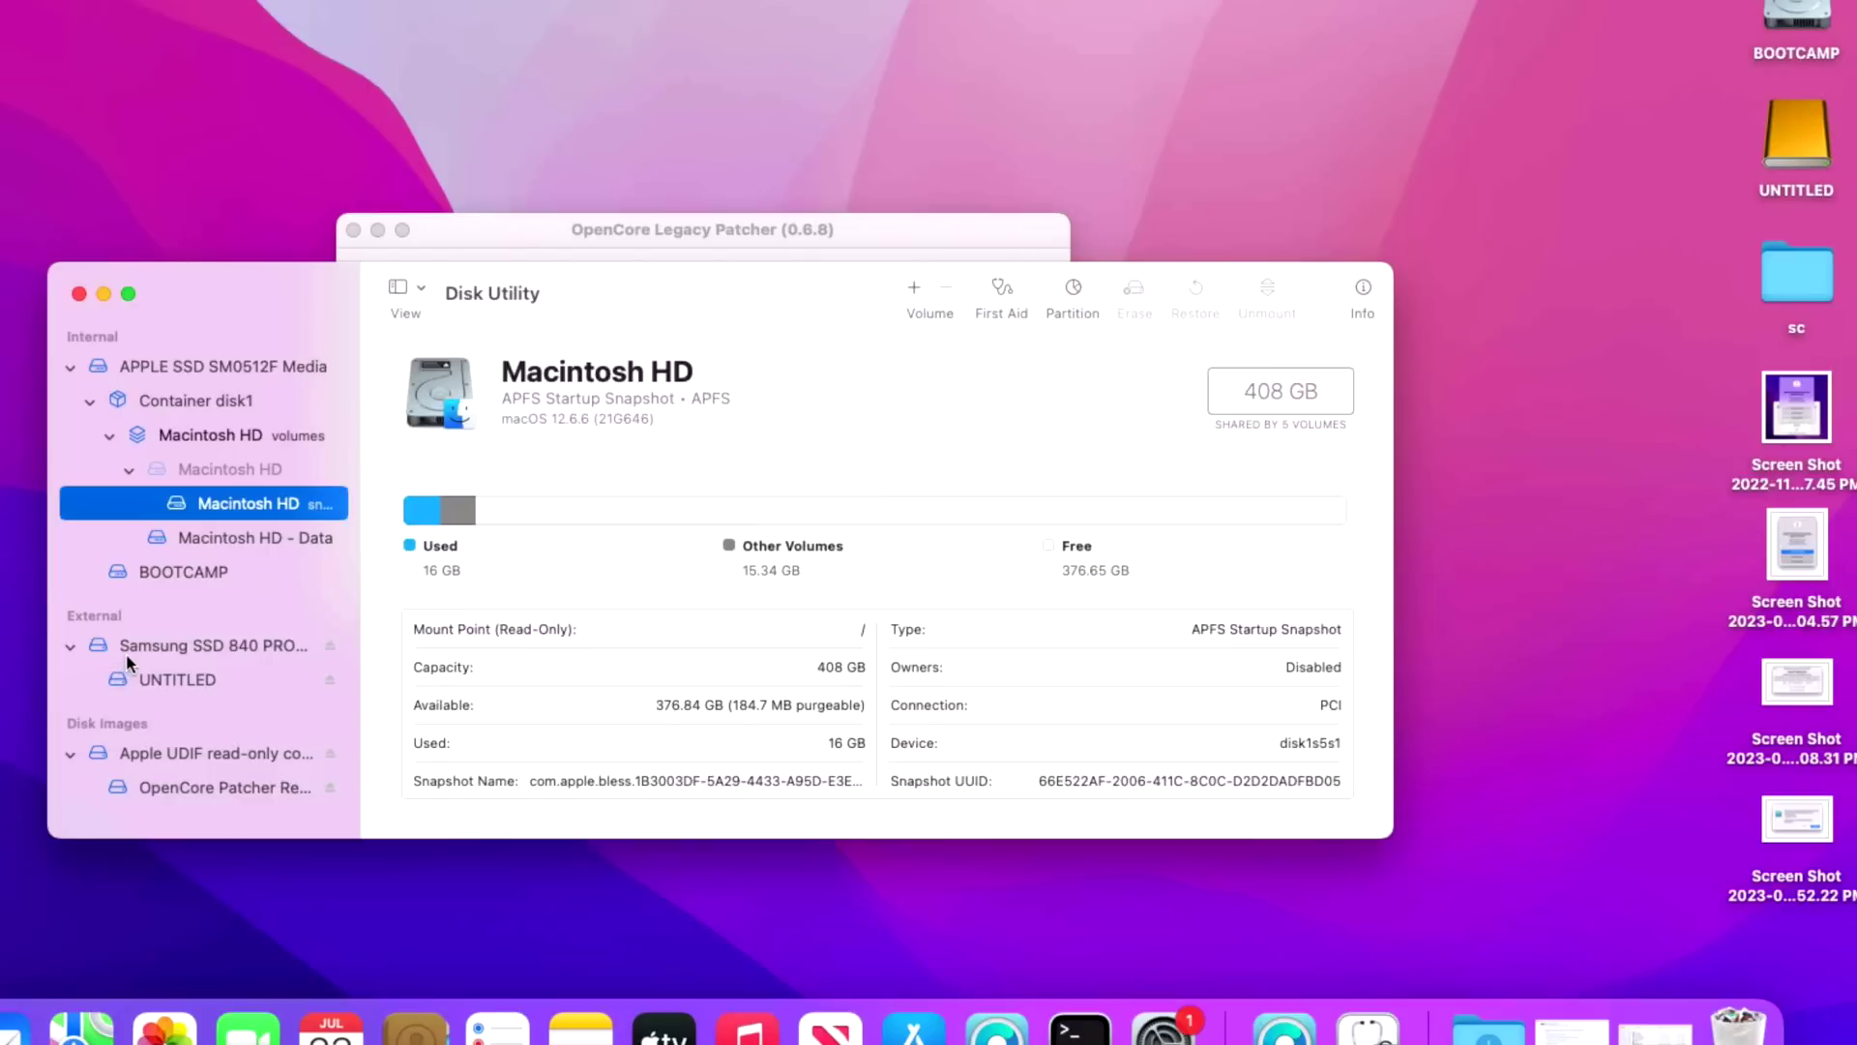
- Select the Samsung SSD 840 PRO Media drive and bring up its Erase dialog
left_click(148, 644)
left_click(148, 643)
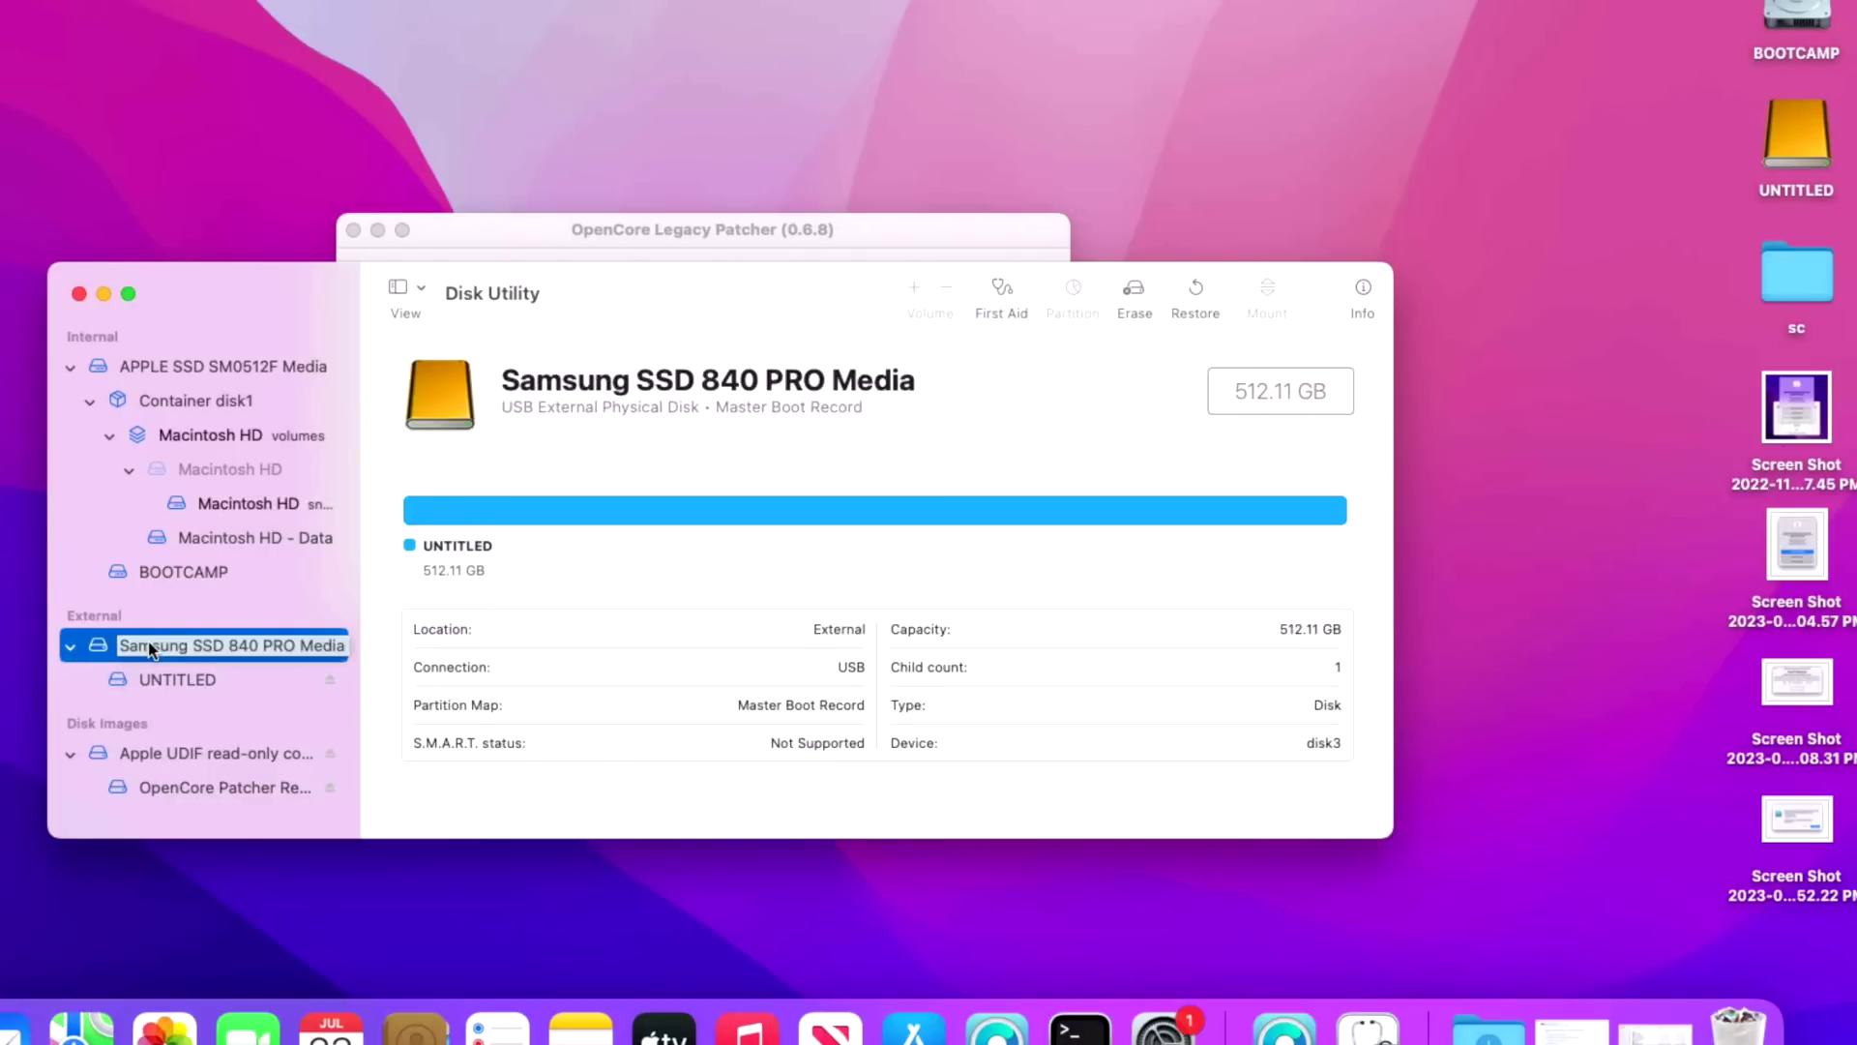
key("Escape")
left_click(1148, 290)
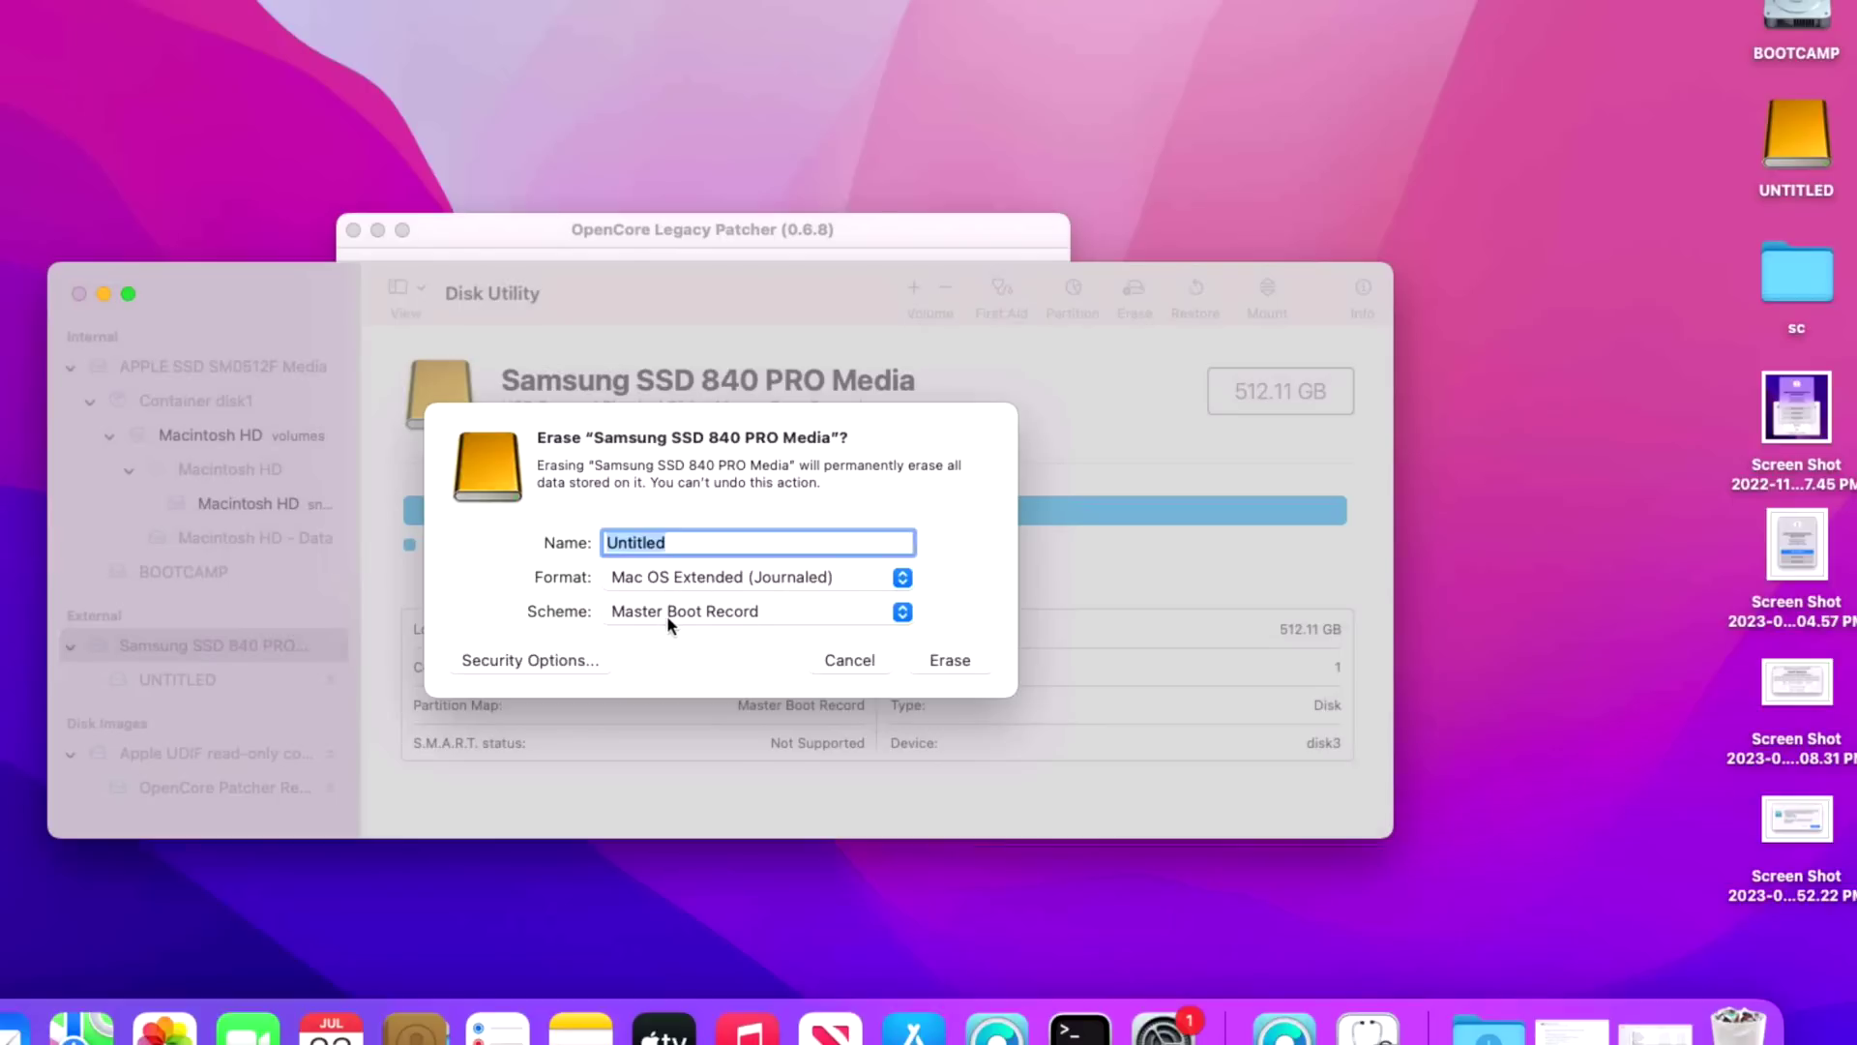
- Erase the Samsung SSD as Mac OS Extended (Journaled) 'Untitled' using the GUID Partition Map scheme
left_click(666, 615)
left_click(681, 591)
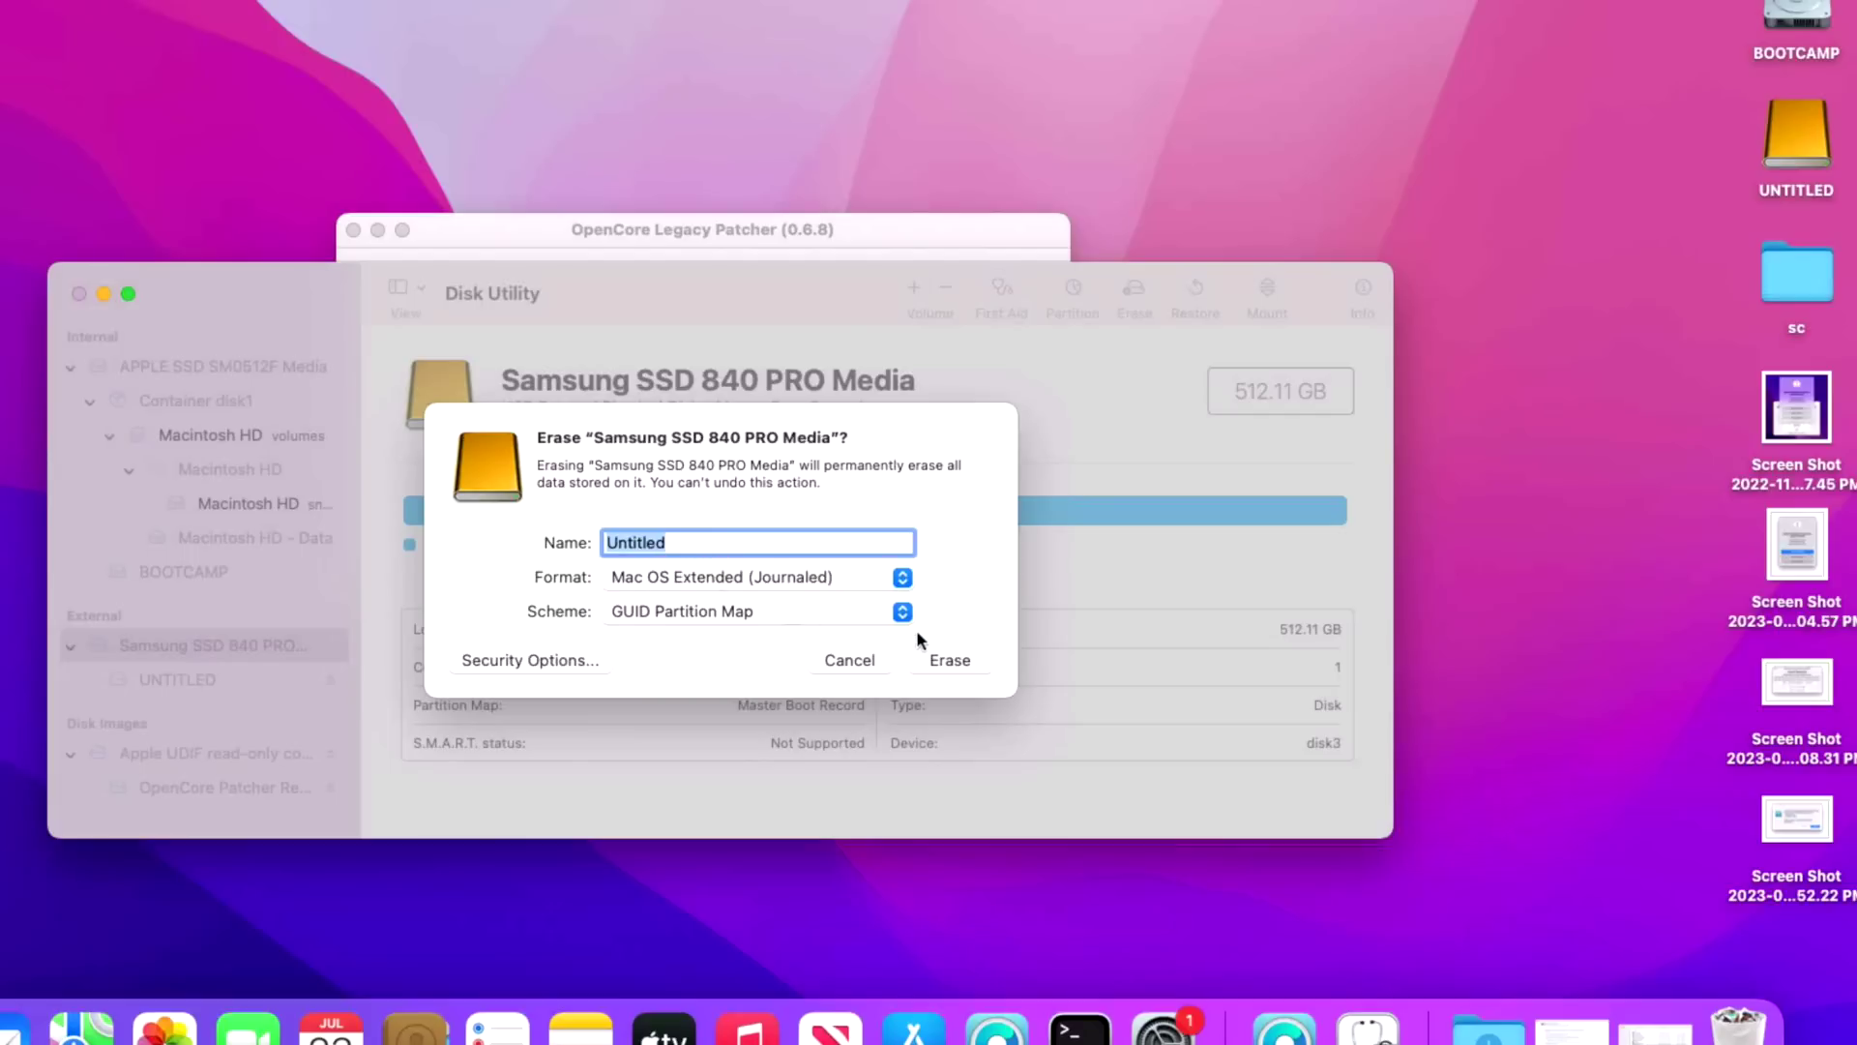
left_click(948, 660)
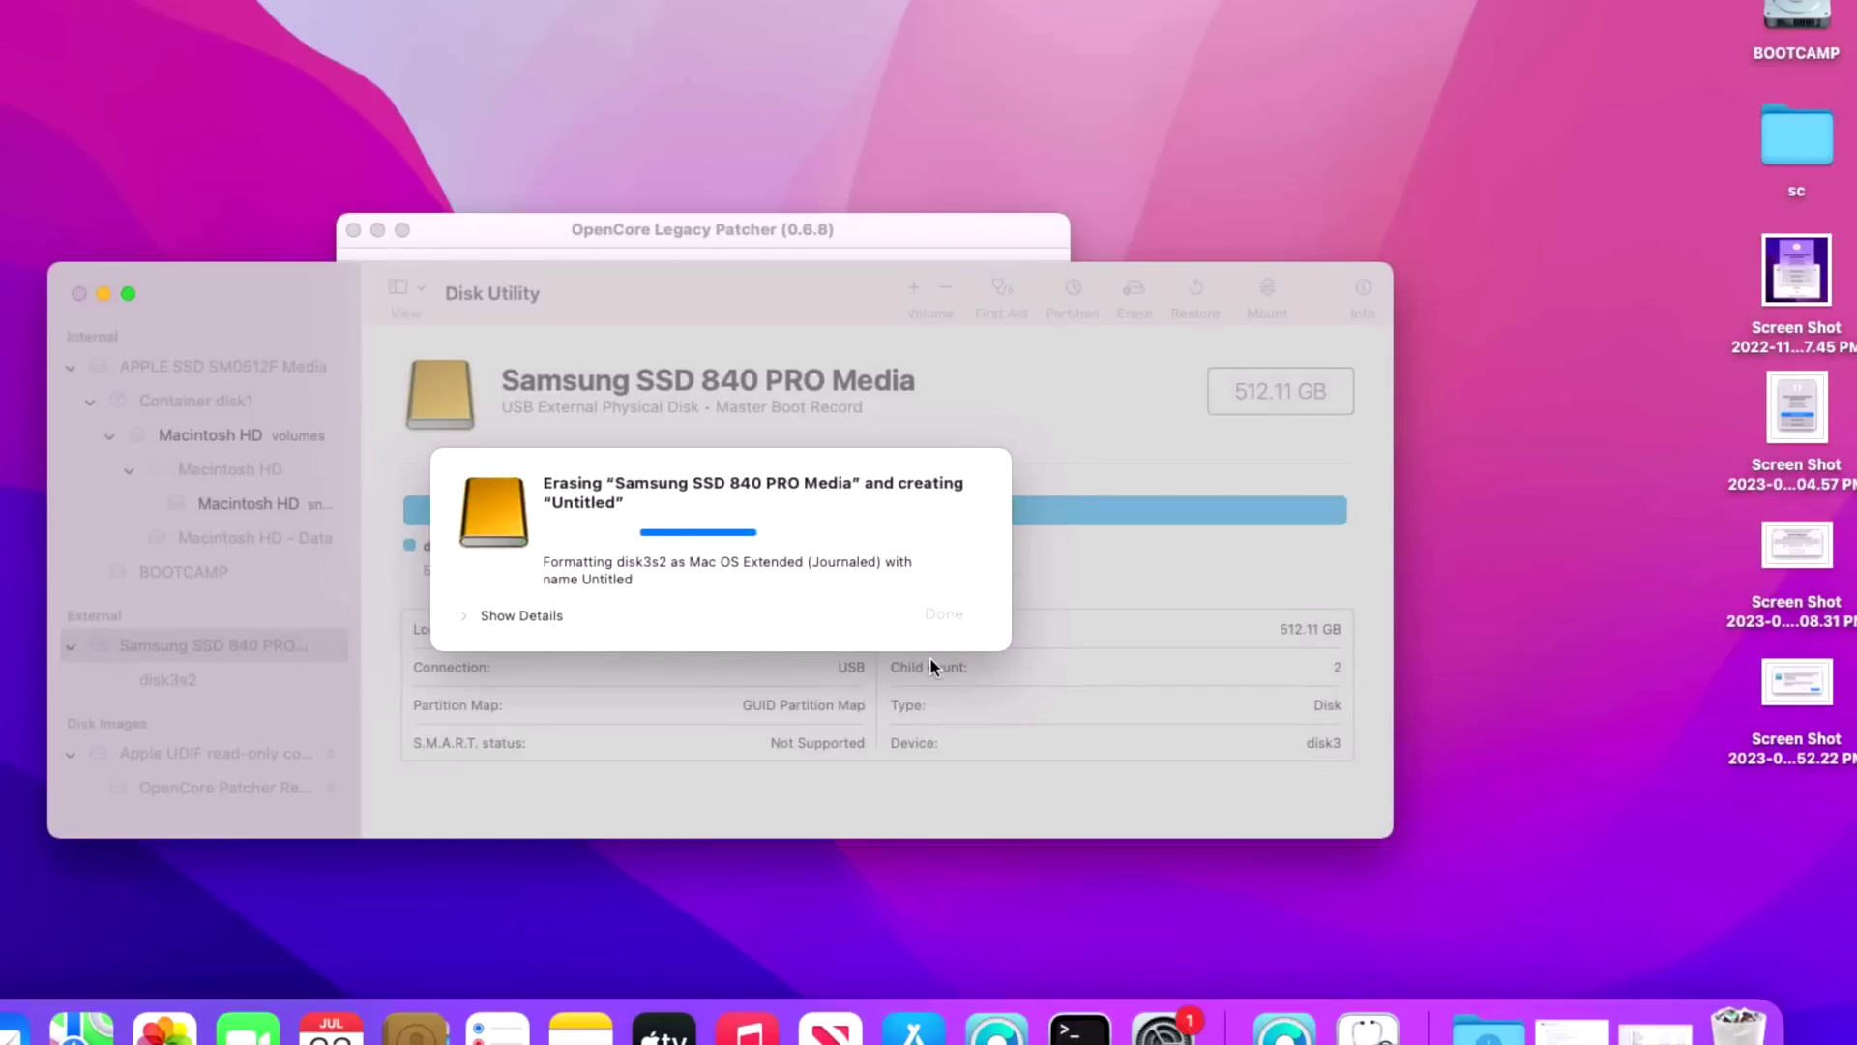
left_click(932, 604)
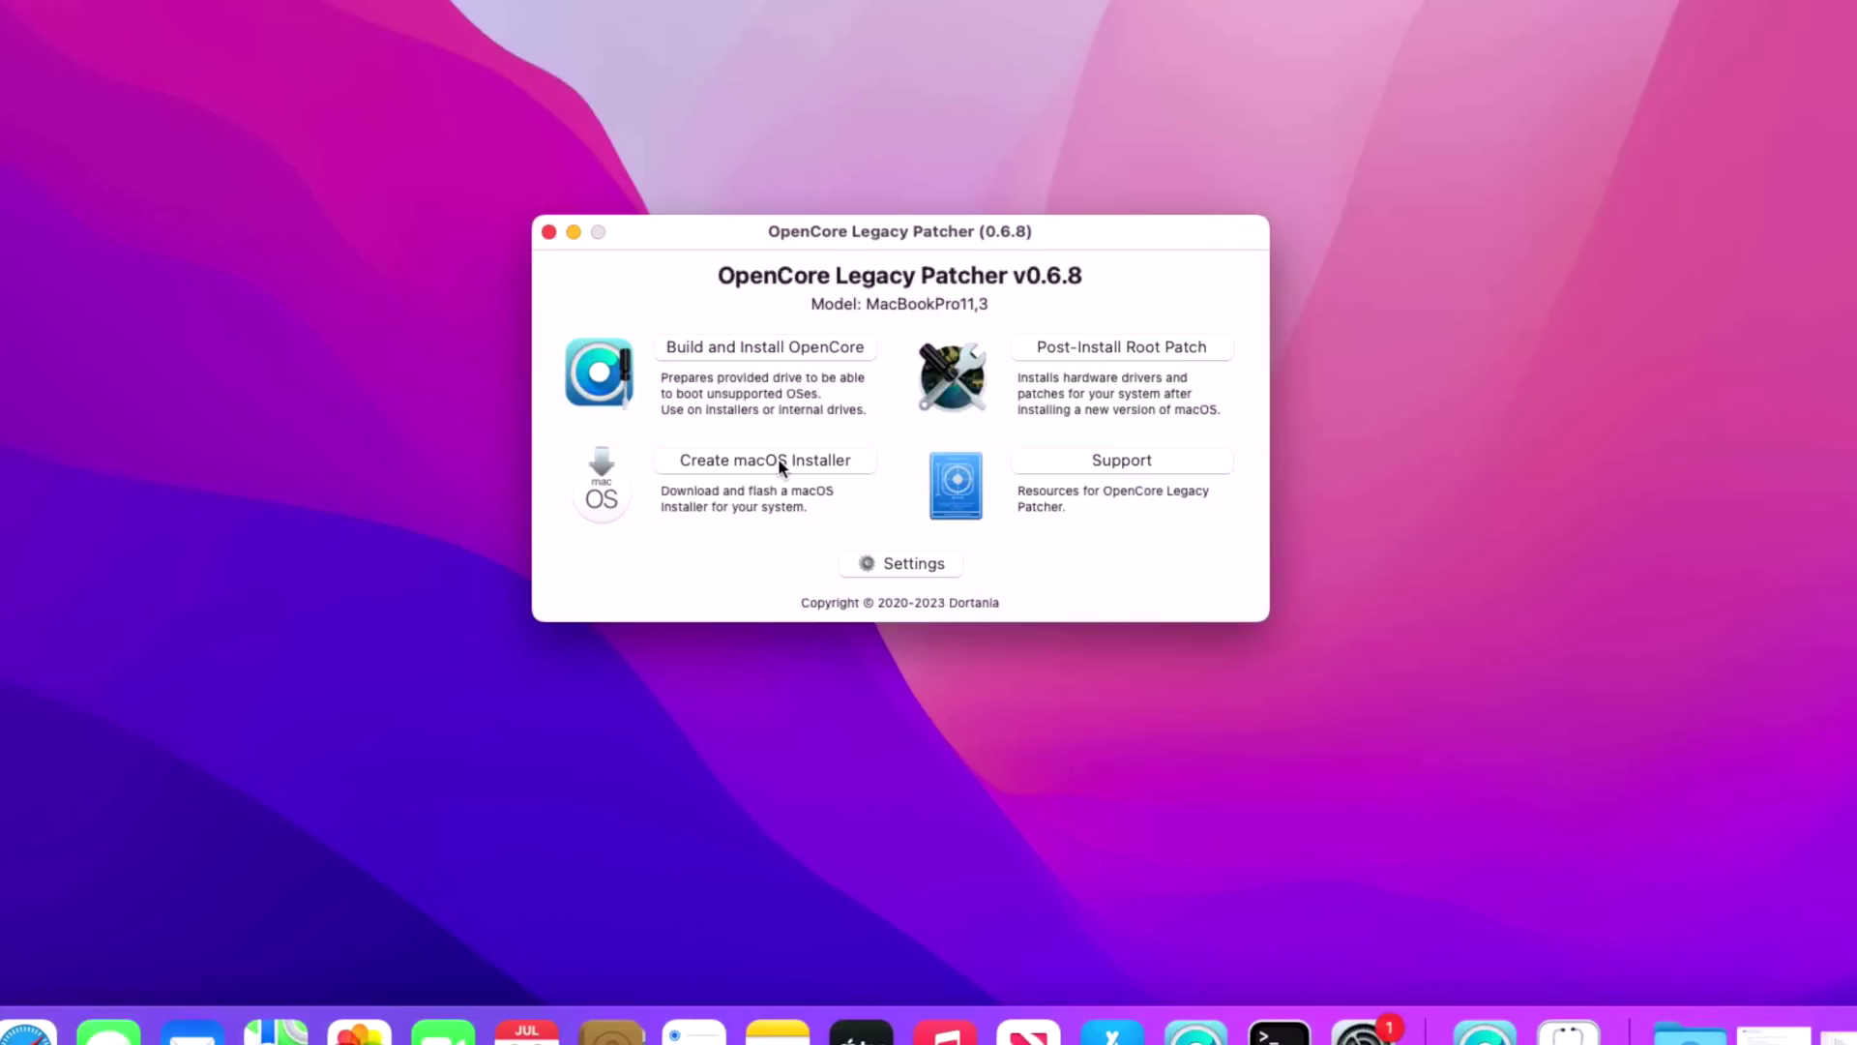
- Download the macOS 14.0 Beta installer from Apple for a new macOS installer
left_click(779, 462)
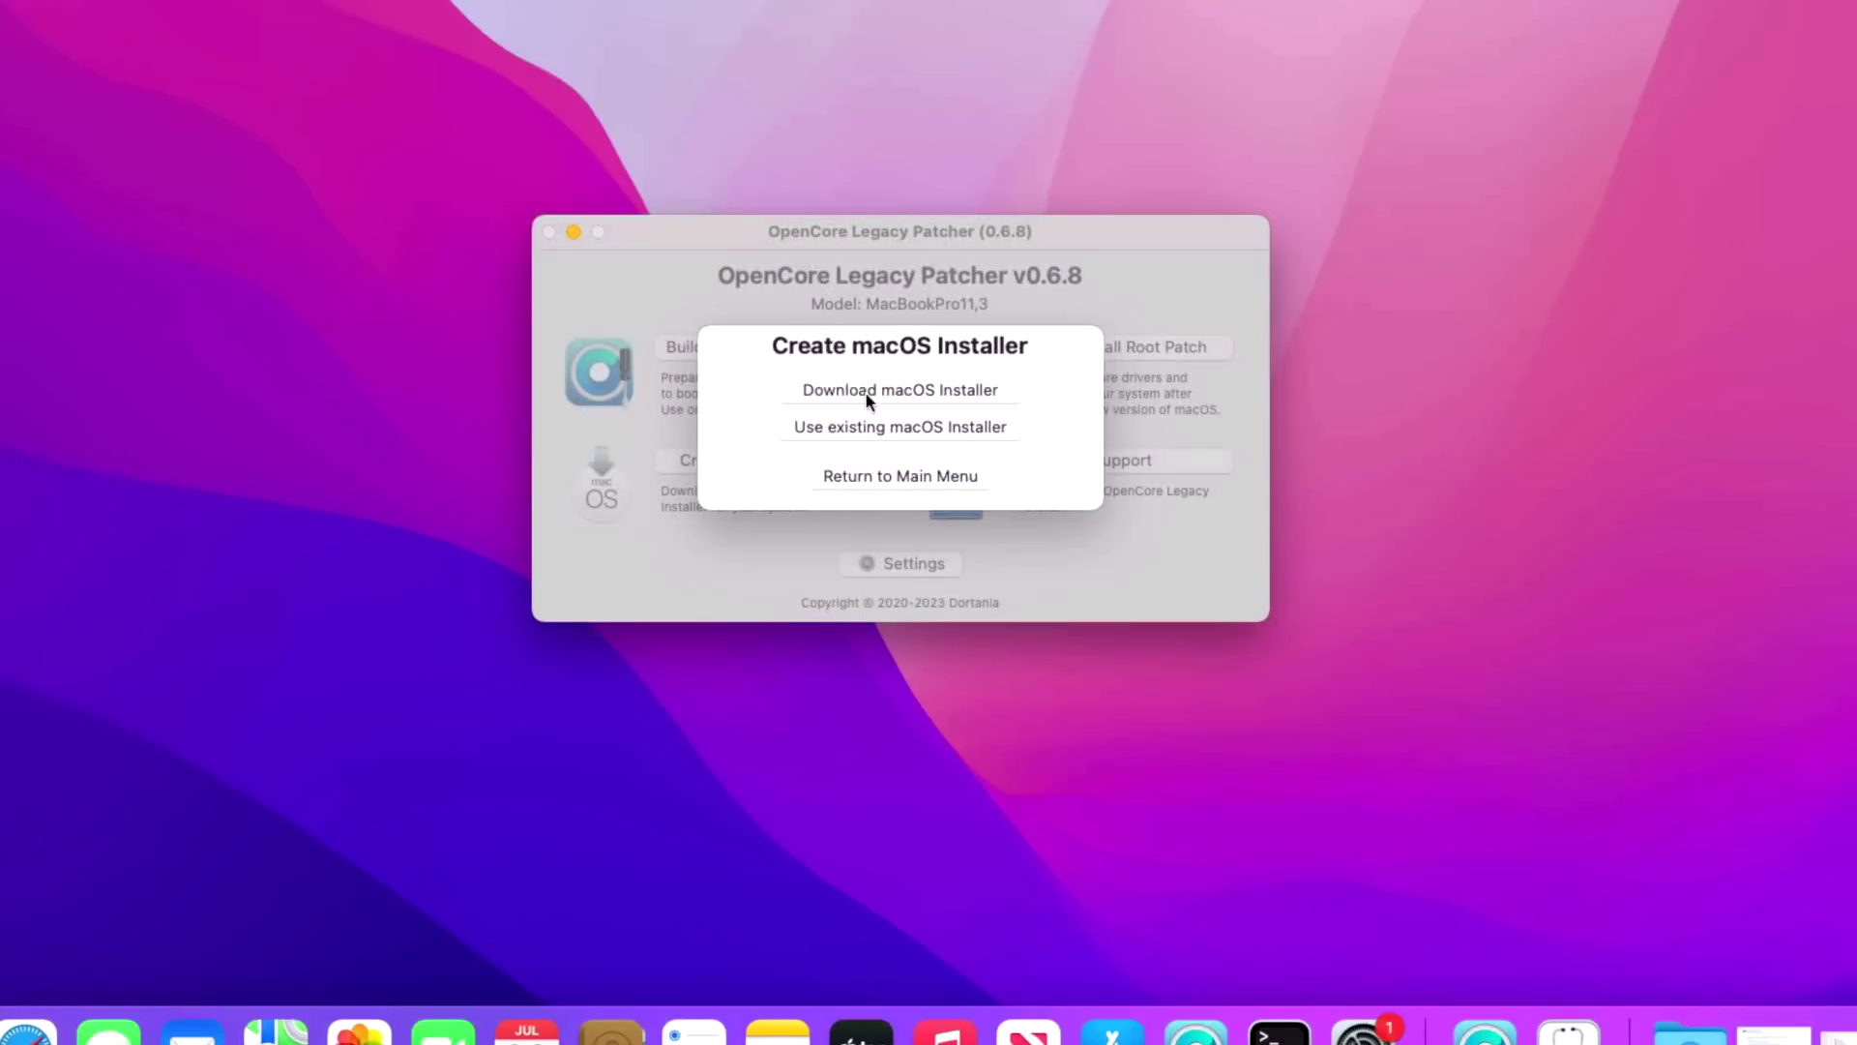
left_click(881, 390)
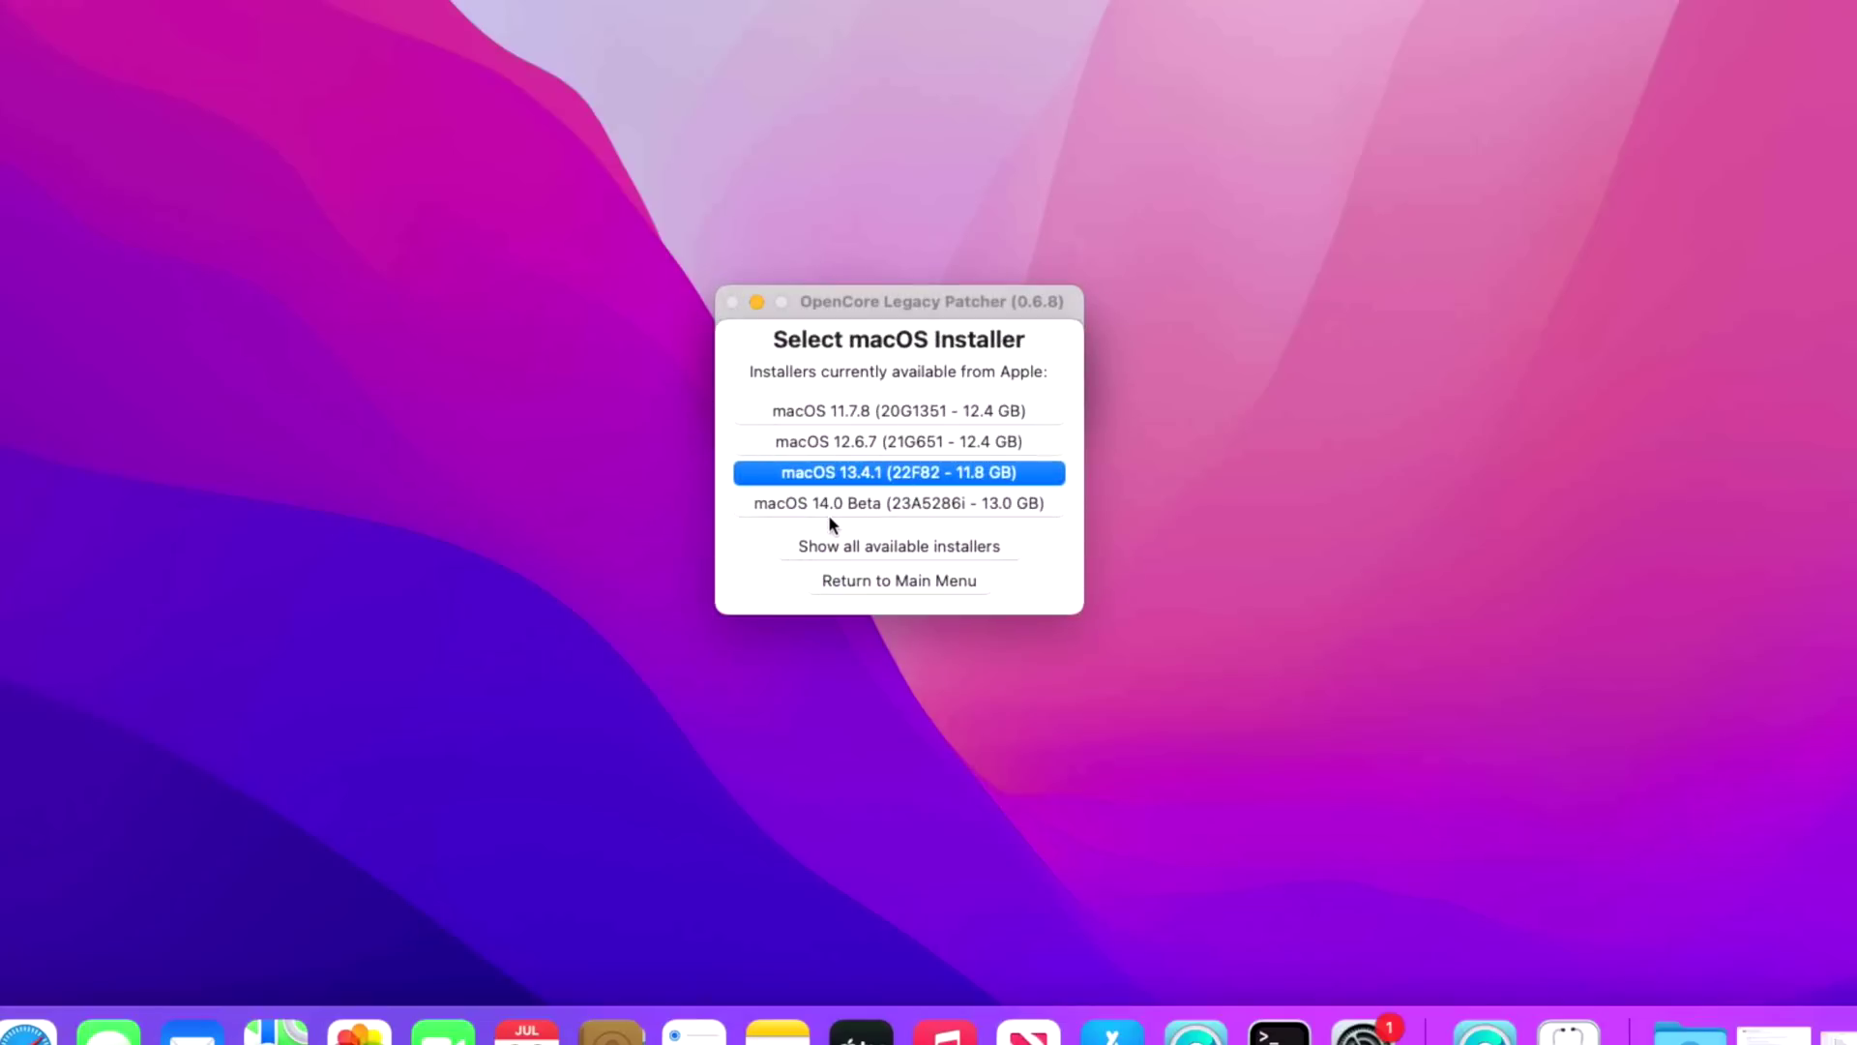
left_click(896, 501)
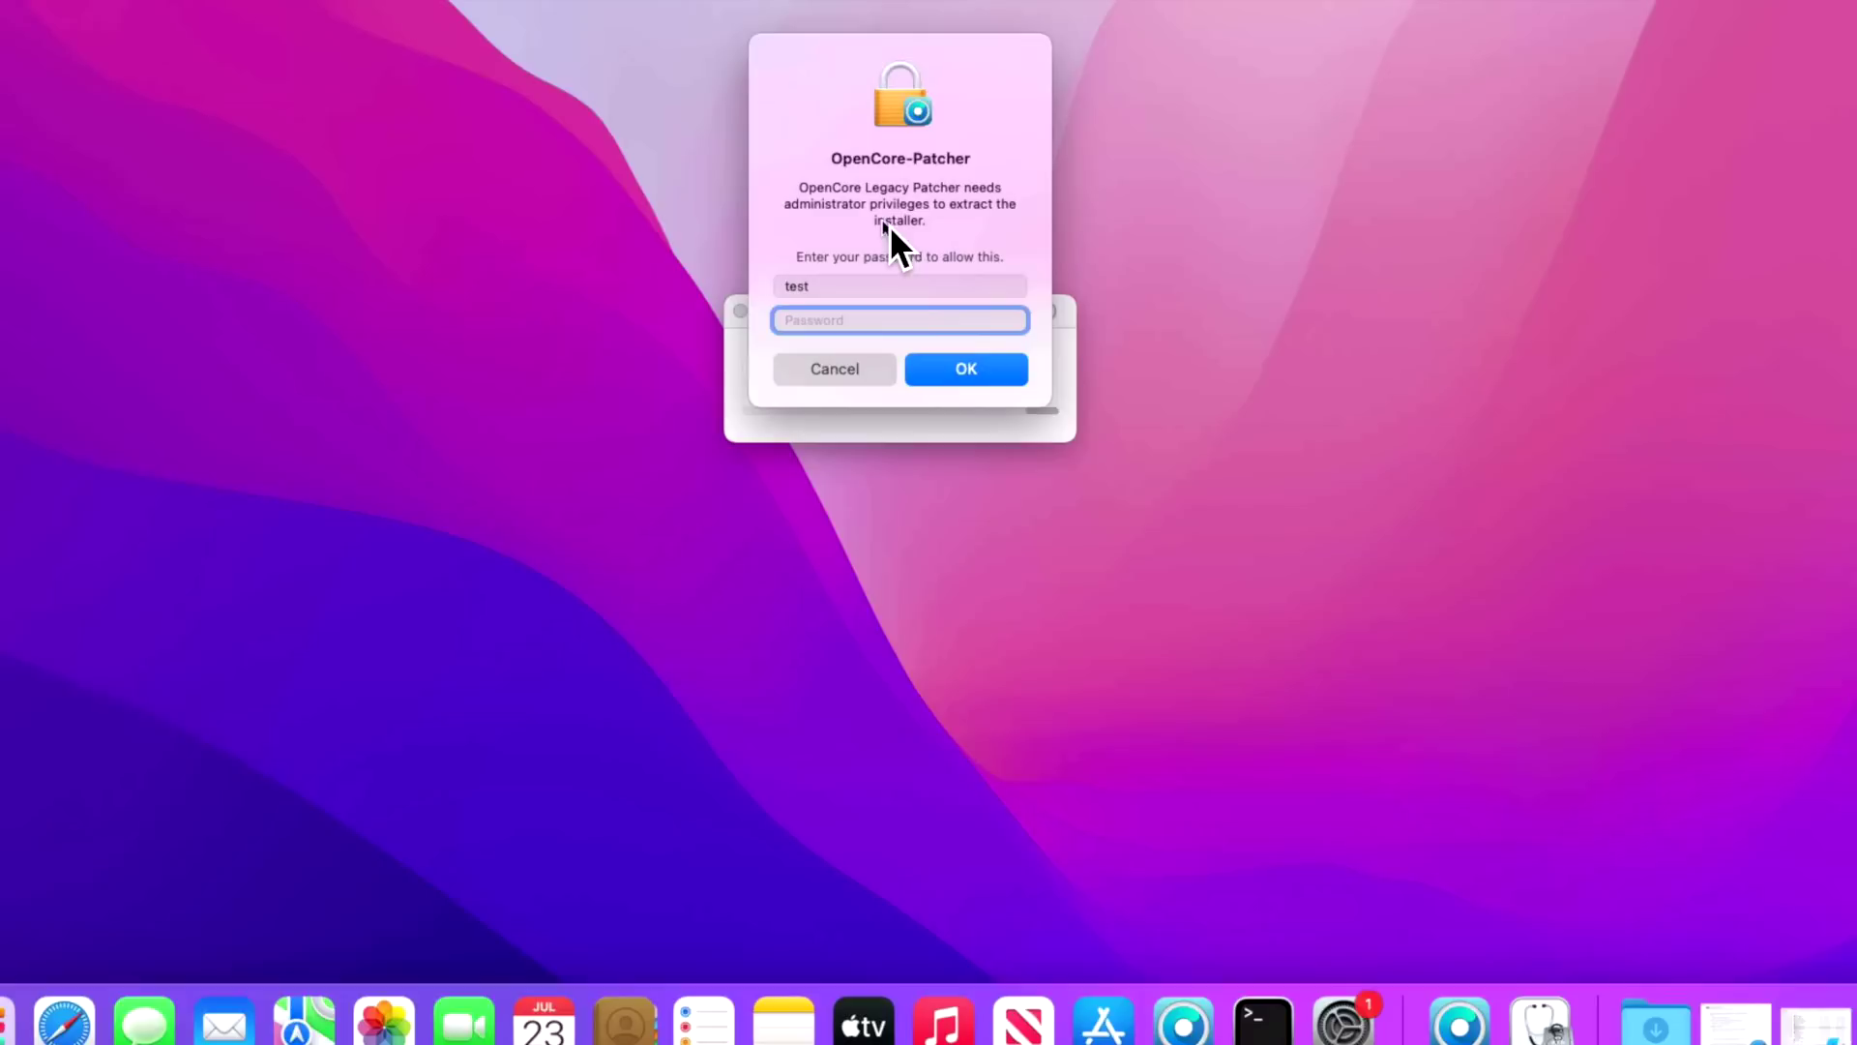
- Authorise installer extraction with the admin password and continue to installer creation
type("test")
left_click(969, 368)
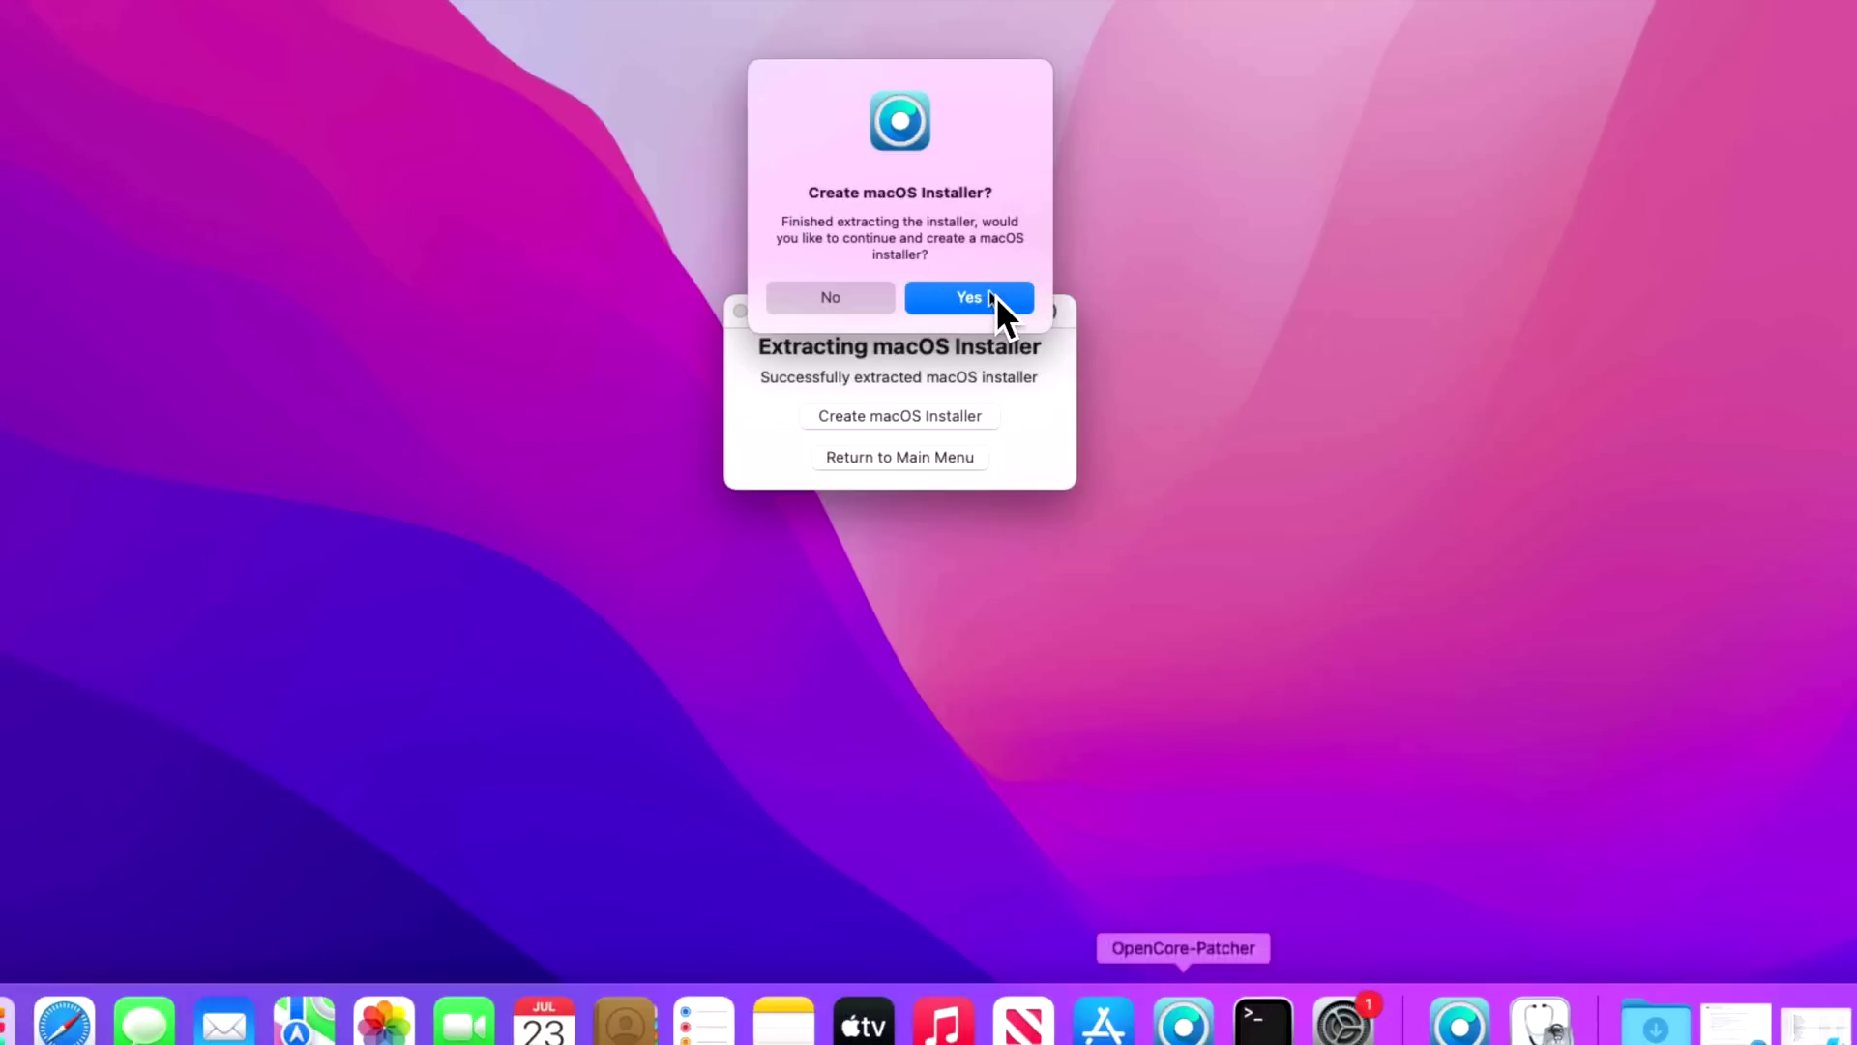
left_click(989, 295)
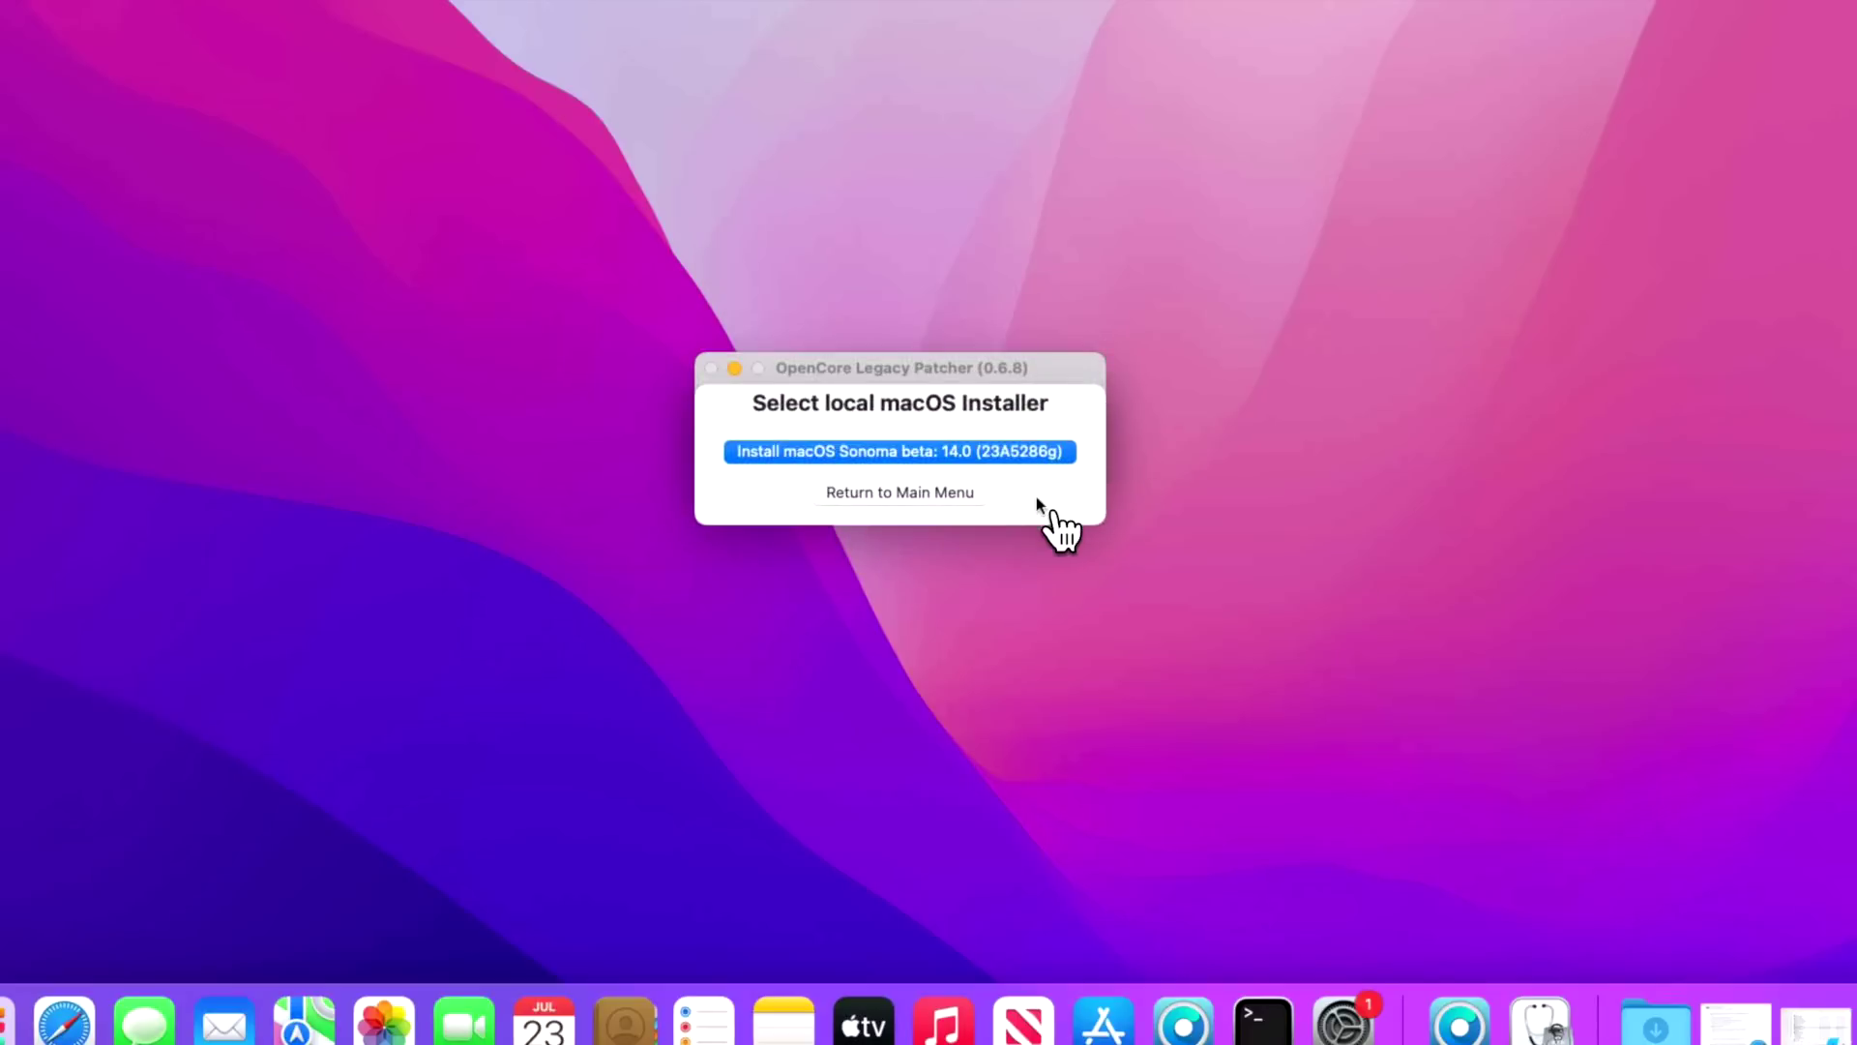
- Write the macOS Sonoma beta installer to disk3 SSD 840 PRO, confirming erase with the admin password
left_click(1017, 457)
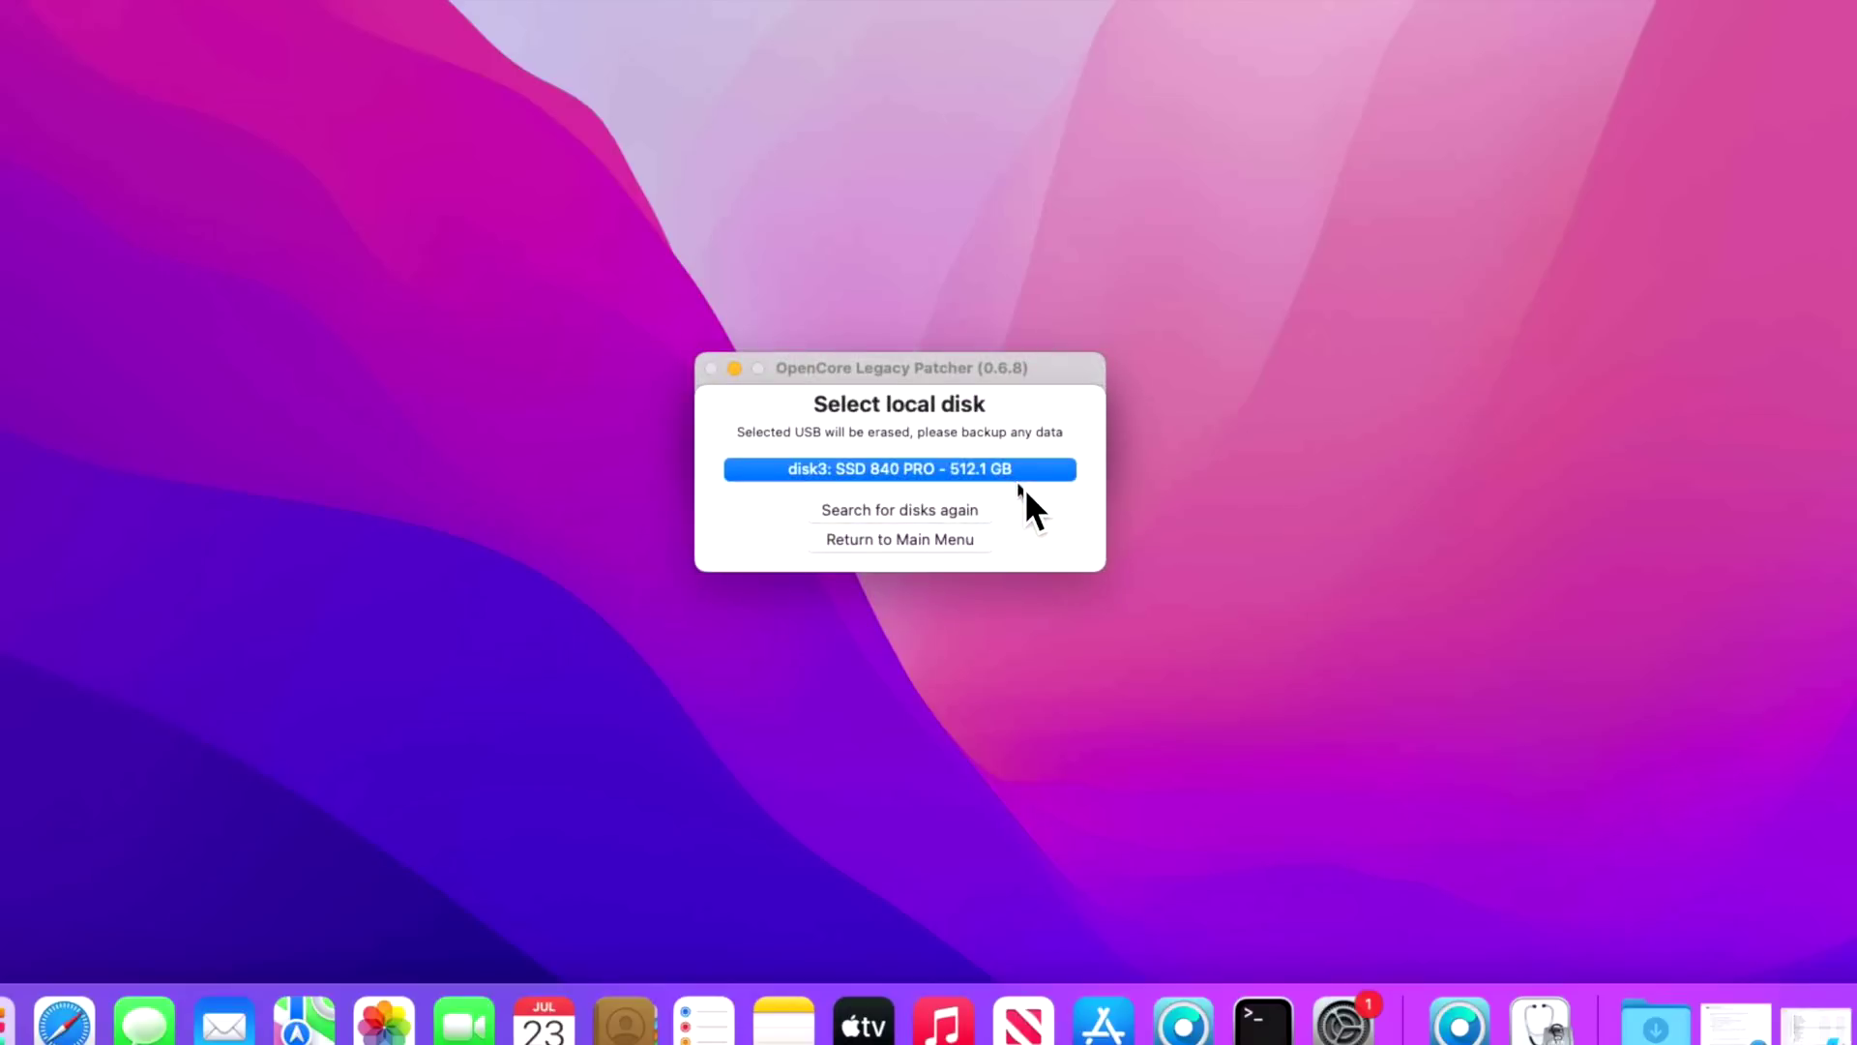
left_click(1013, 470)
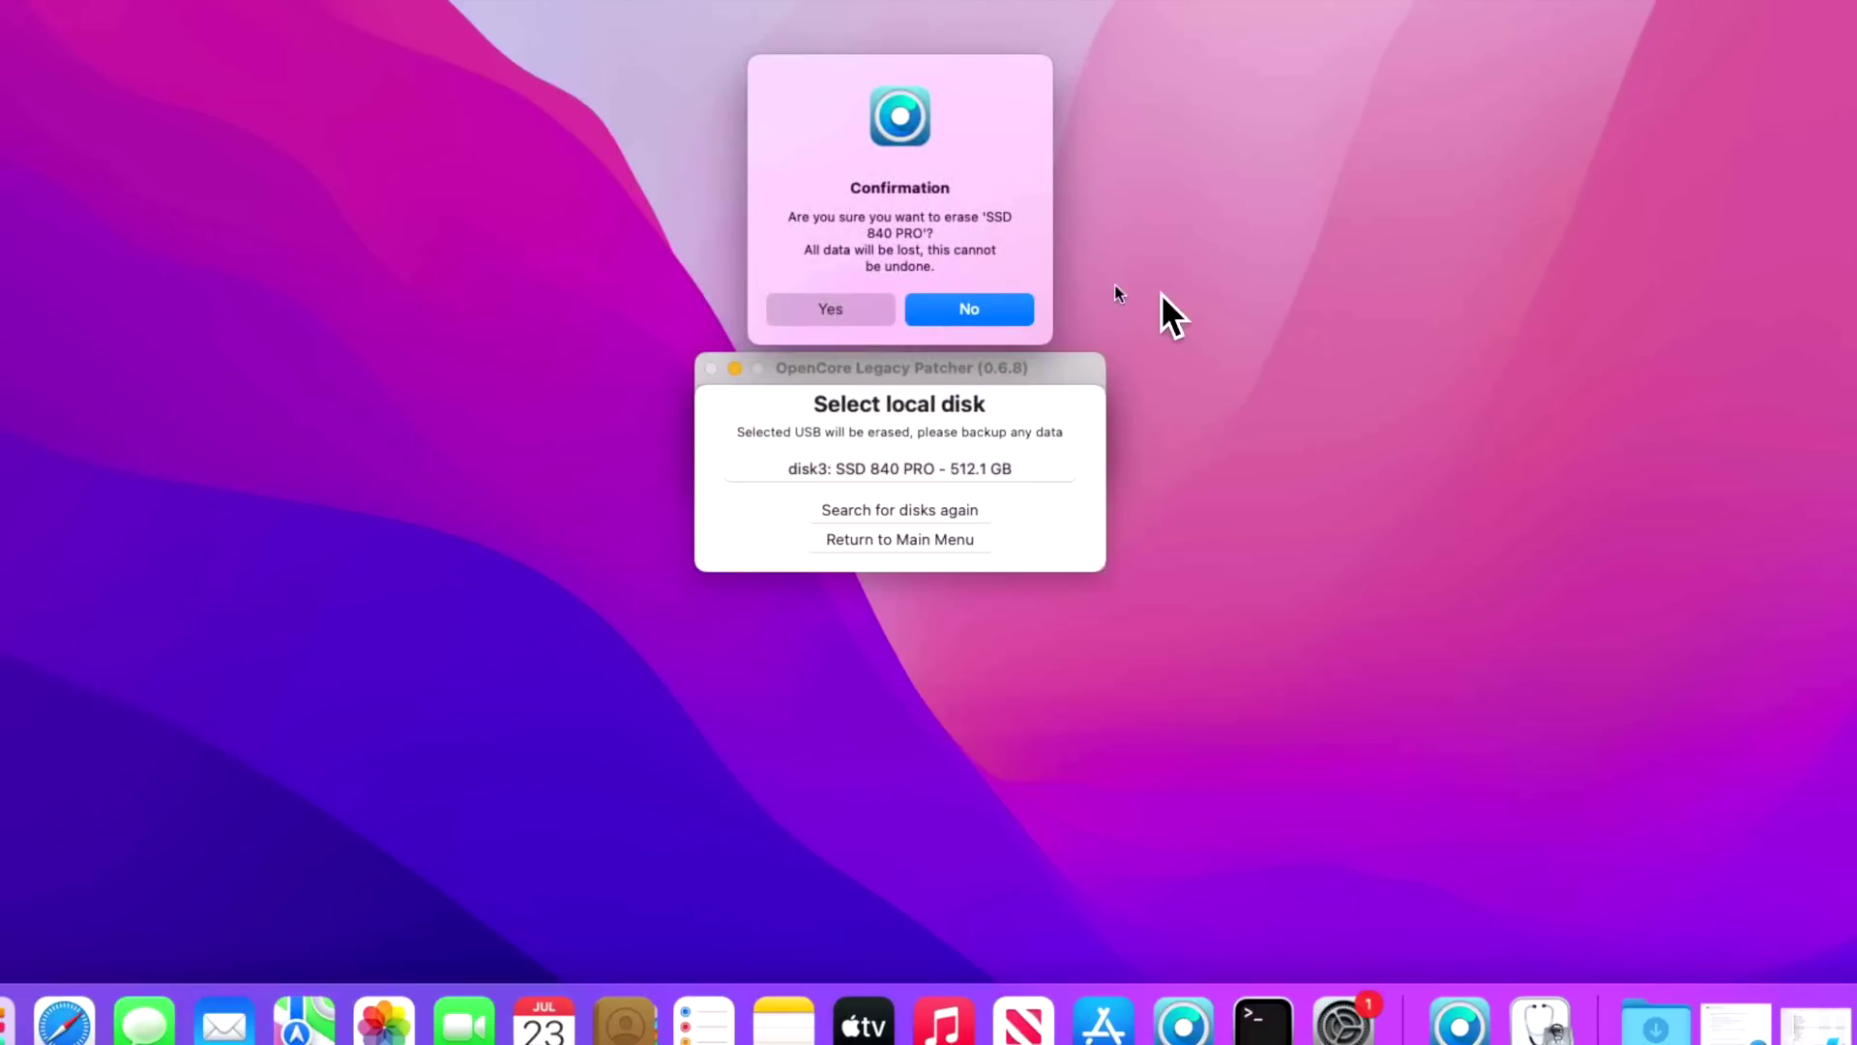
left_click(868, 310)
type("test")
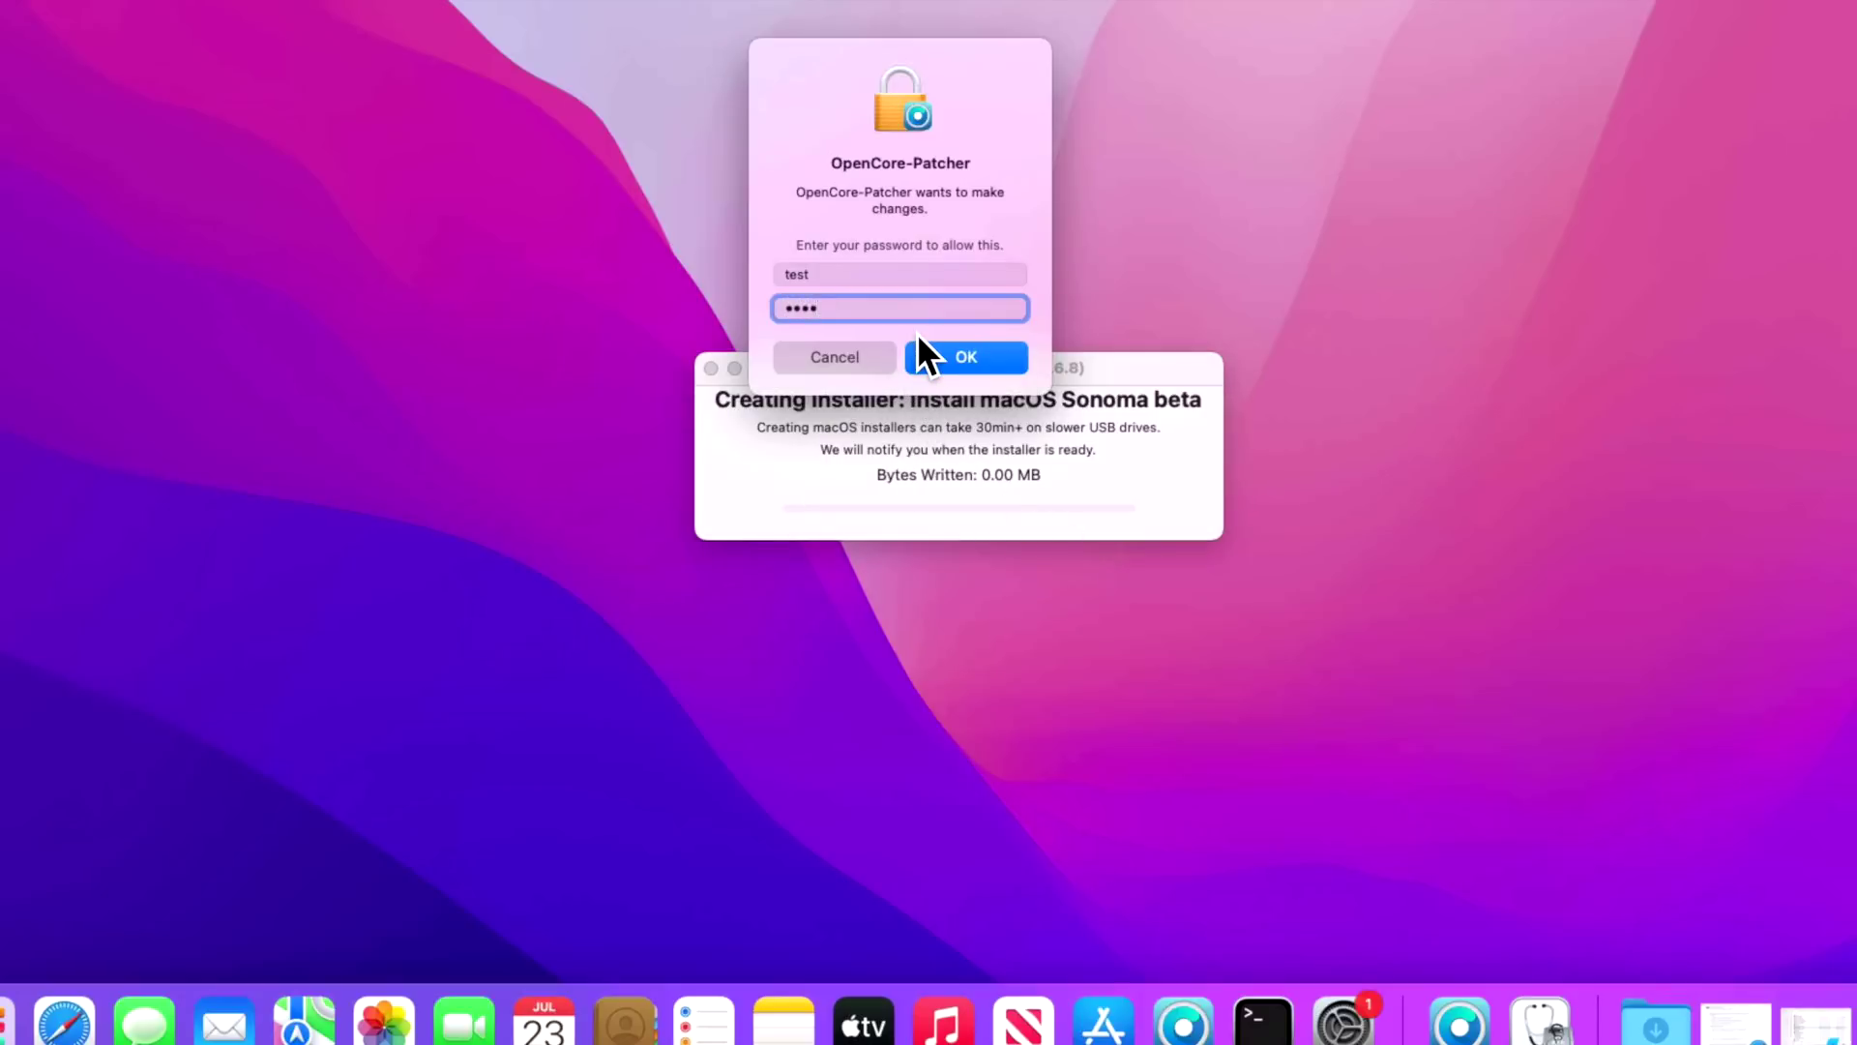
left_click(919, 353)
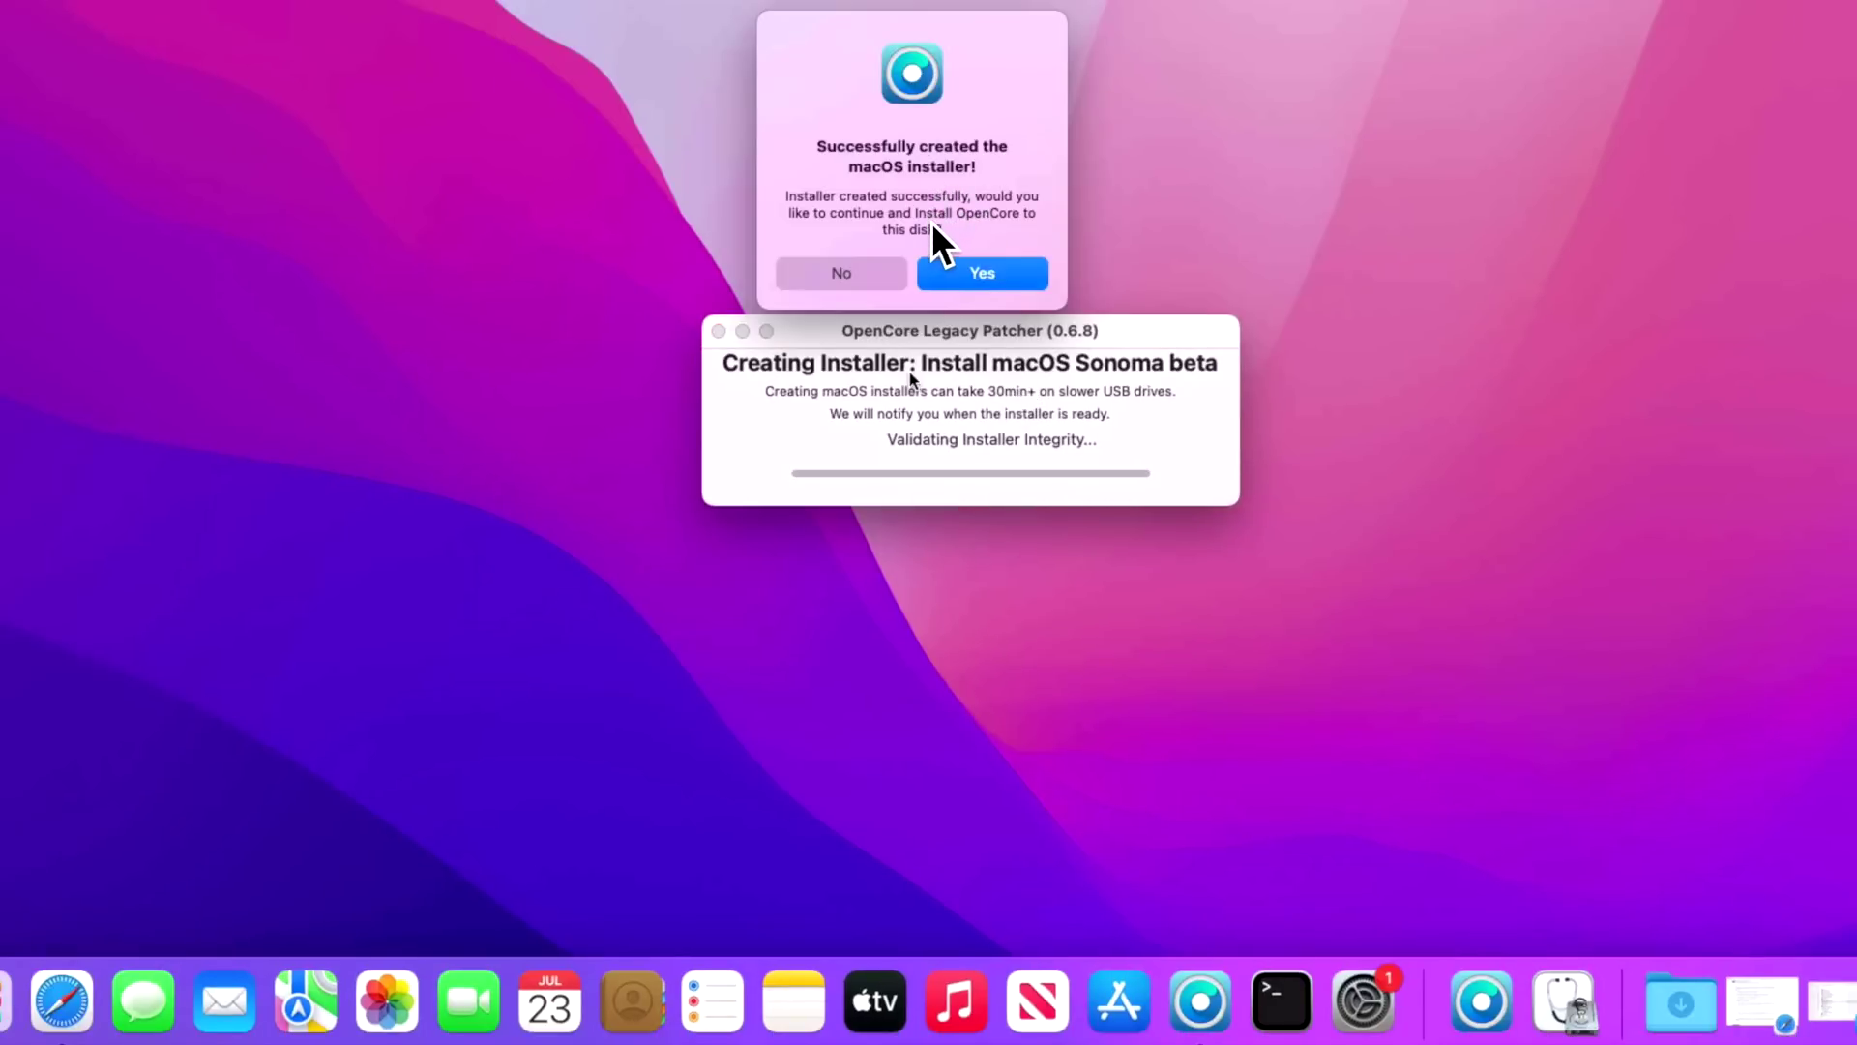
- Install the built OpenCore onto disk3's disk3s1 EFI partition with the admin password, then reboot
left_click(1018, 274)
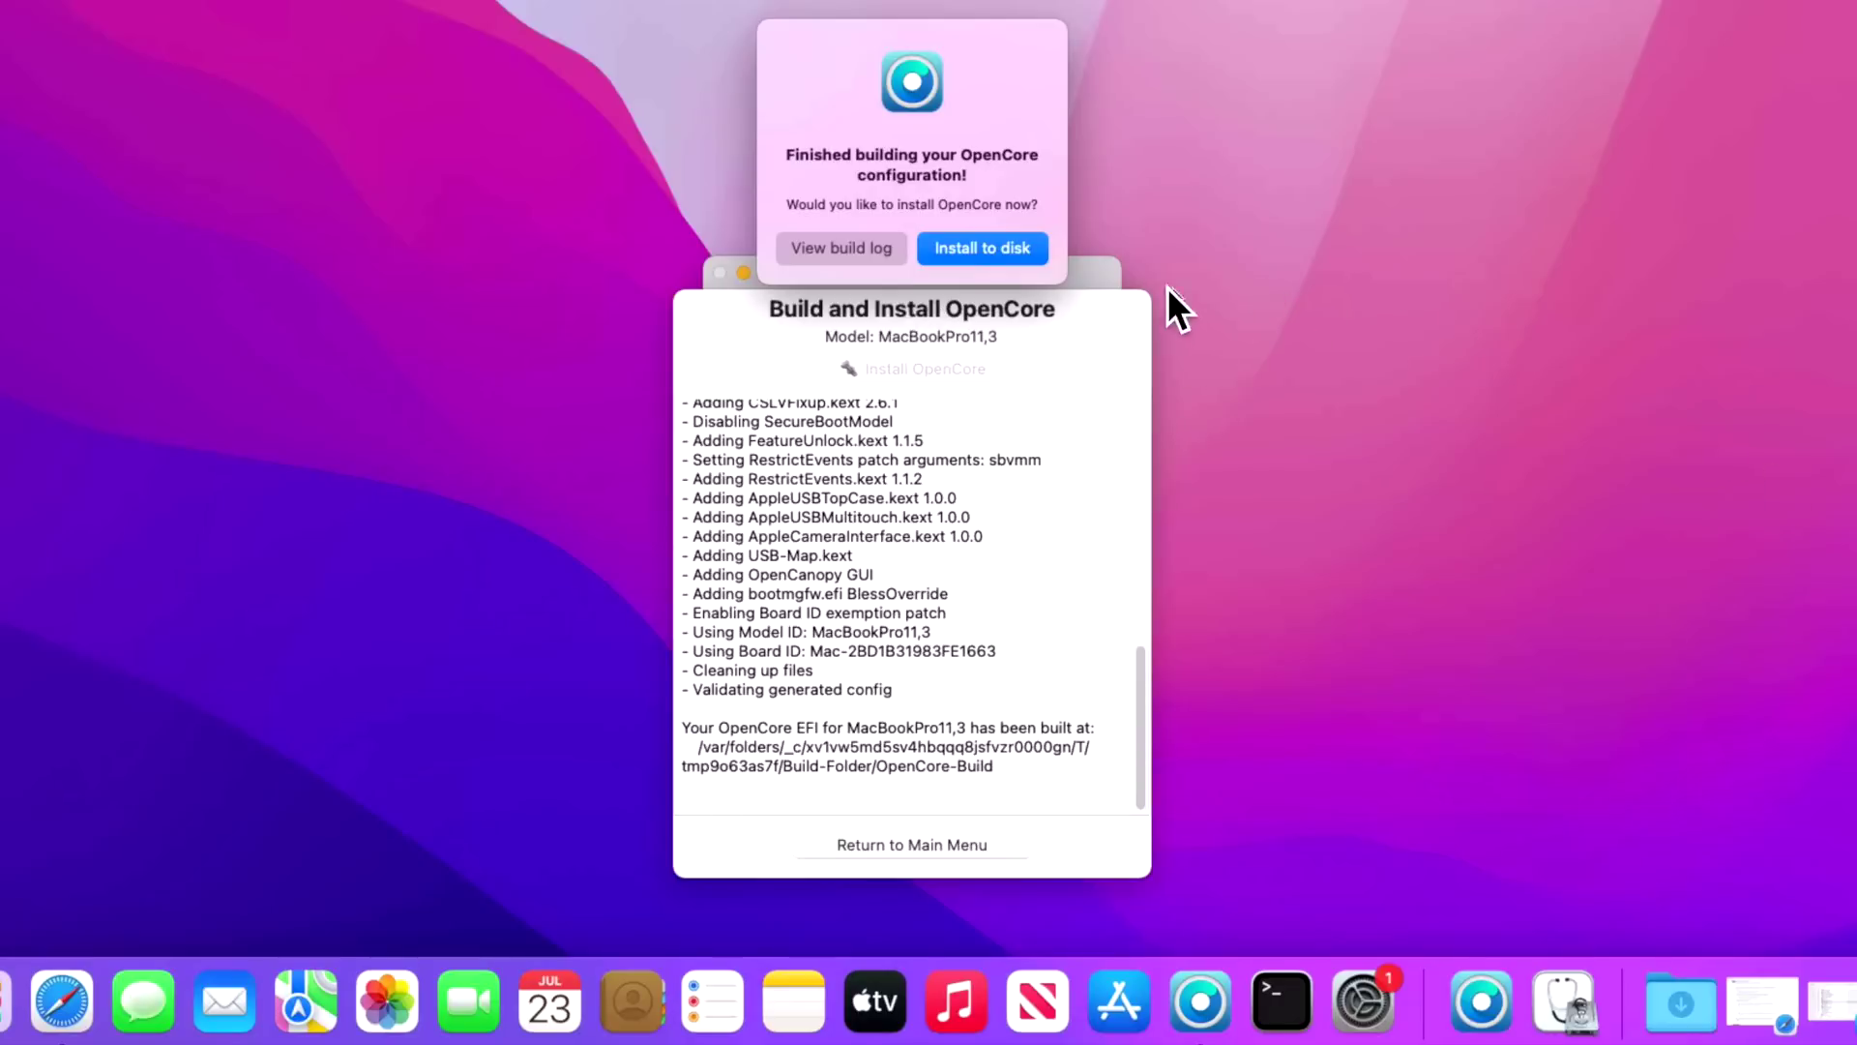
left_click(1002, 259)
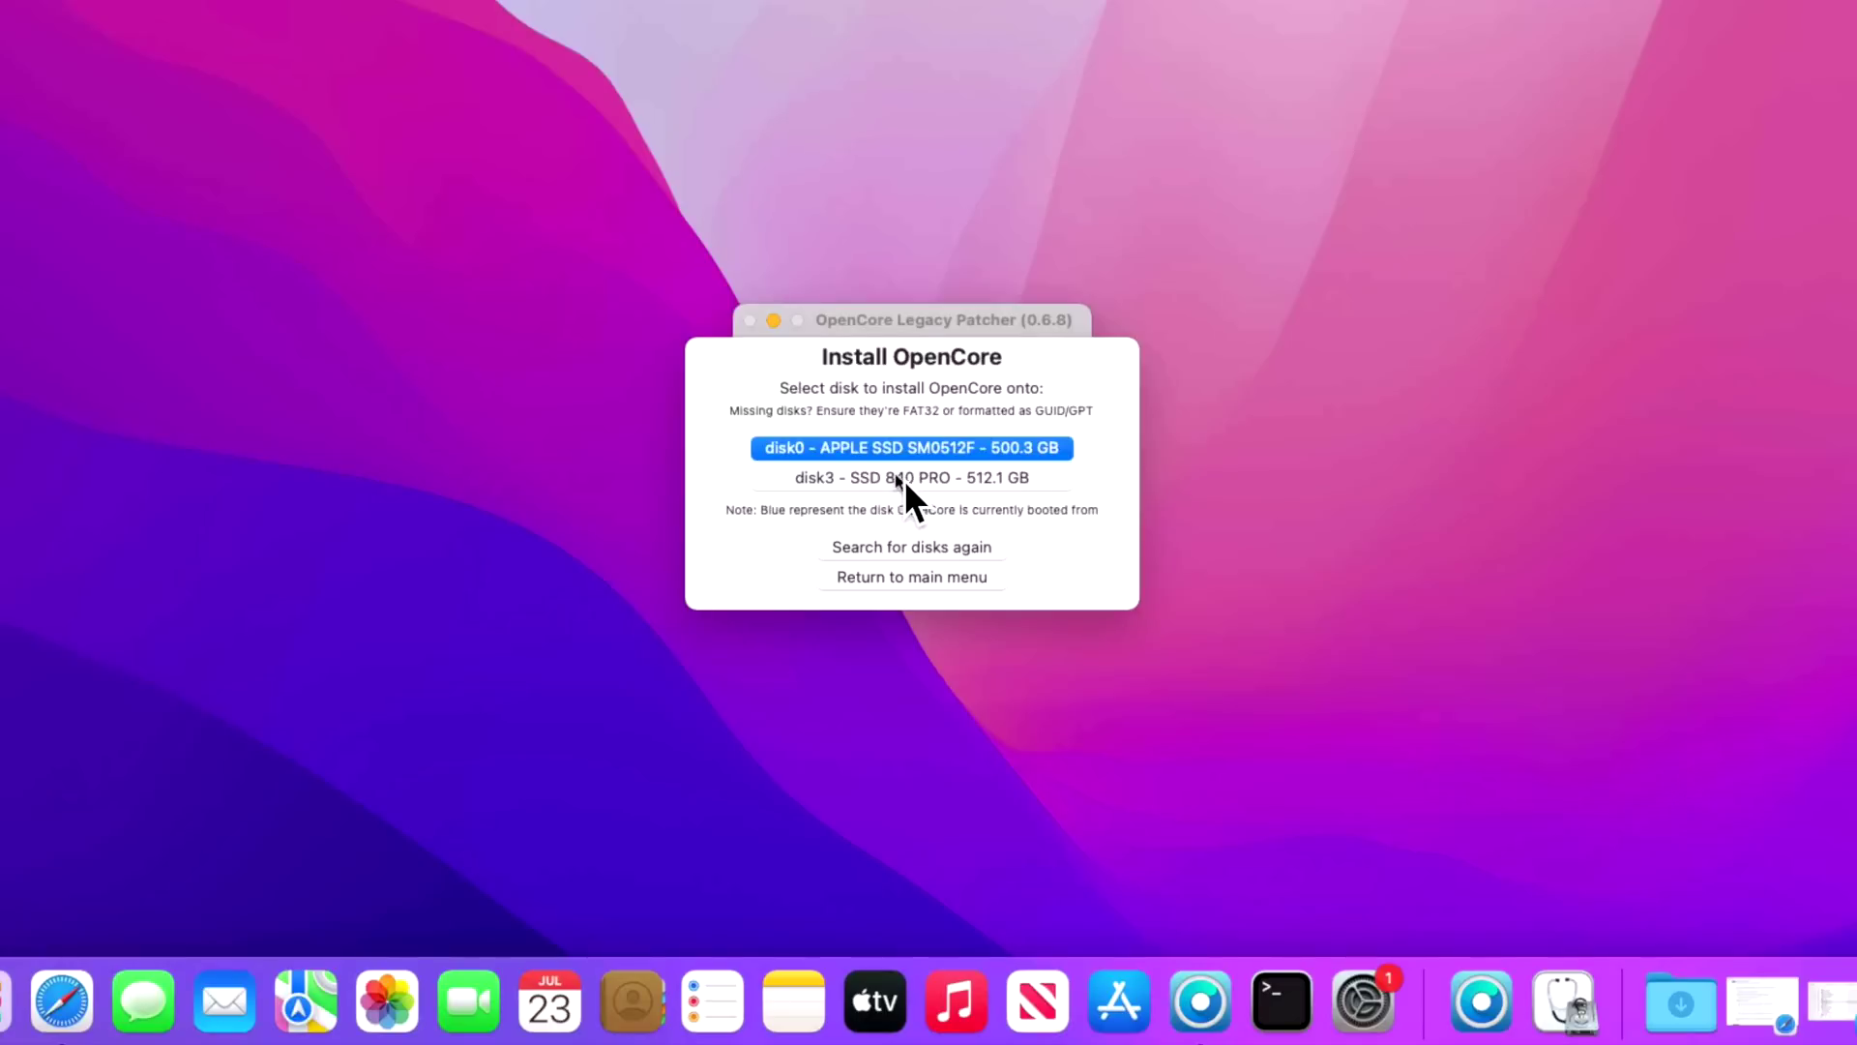
left_click(1032, 477)
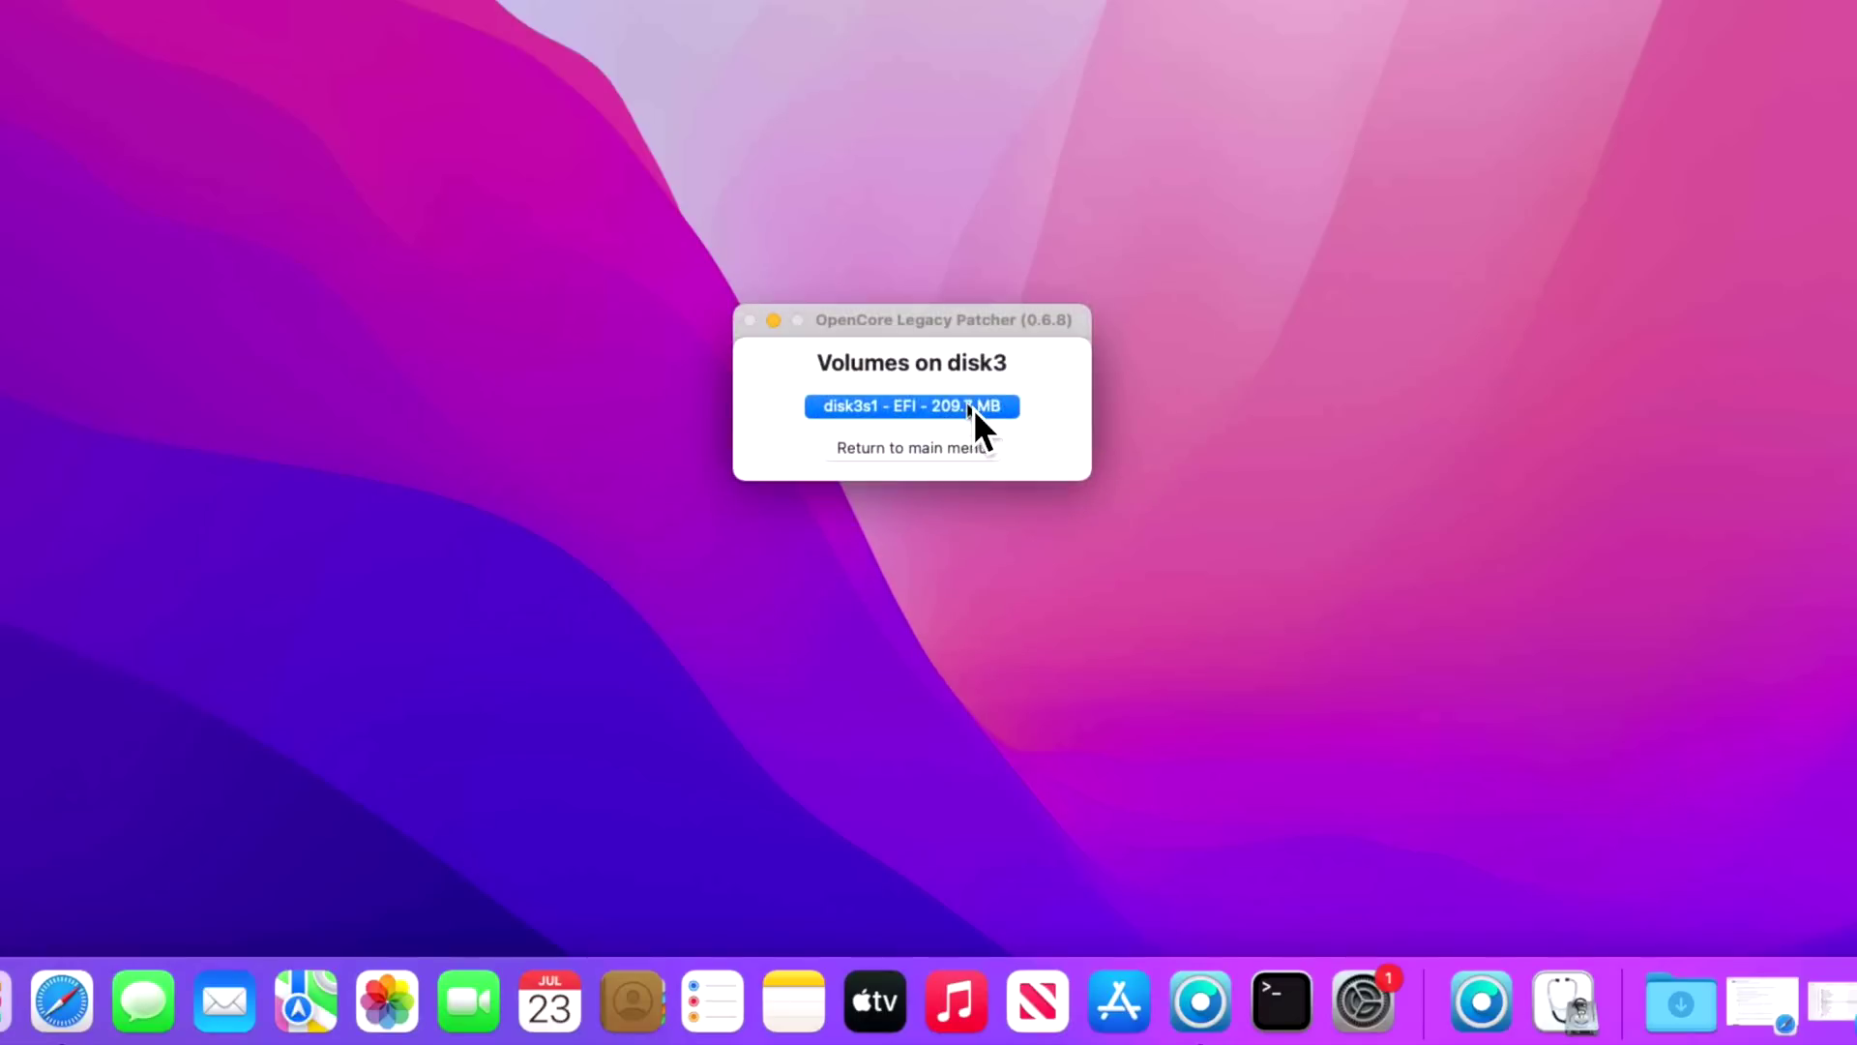
left_click(974, 408)
type("test")
key("Return")
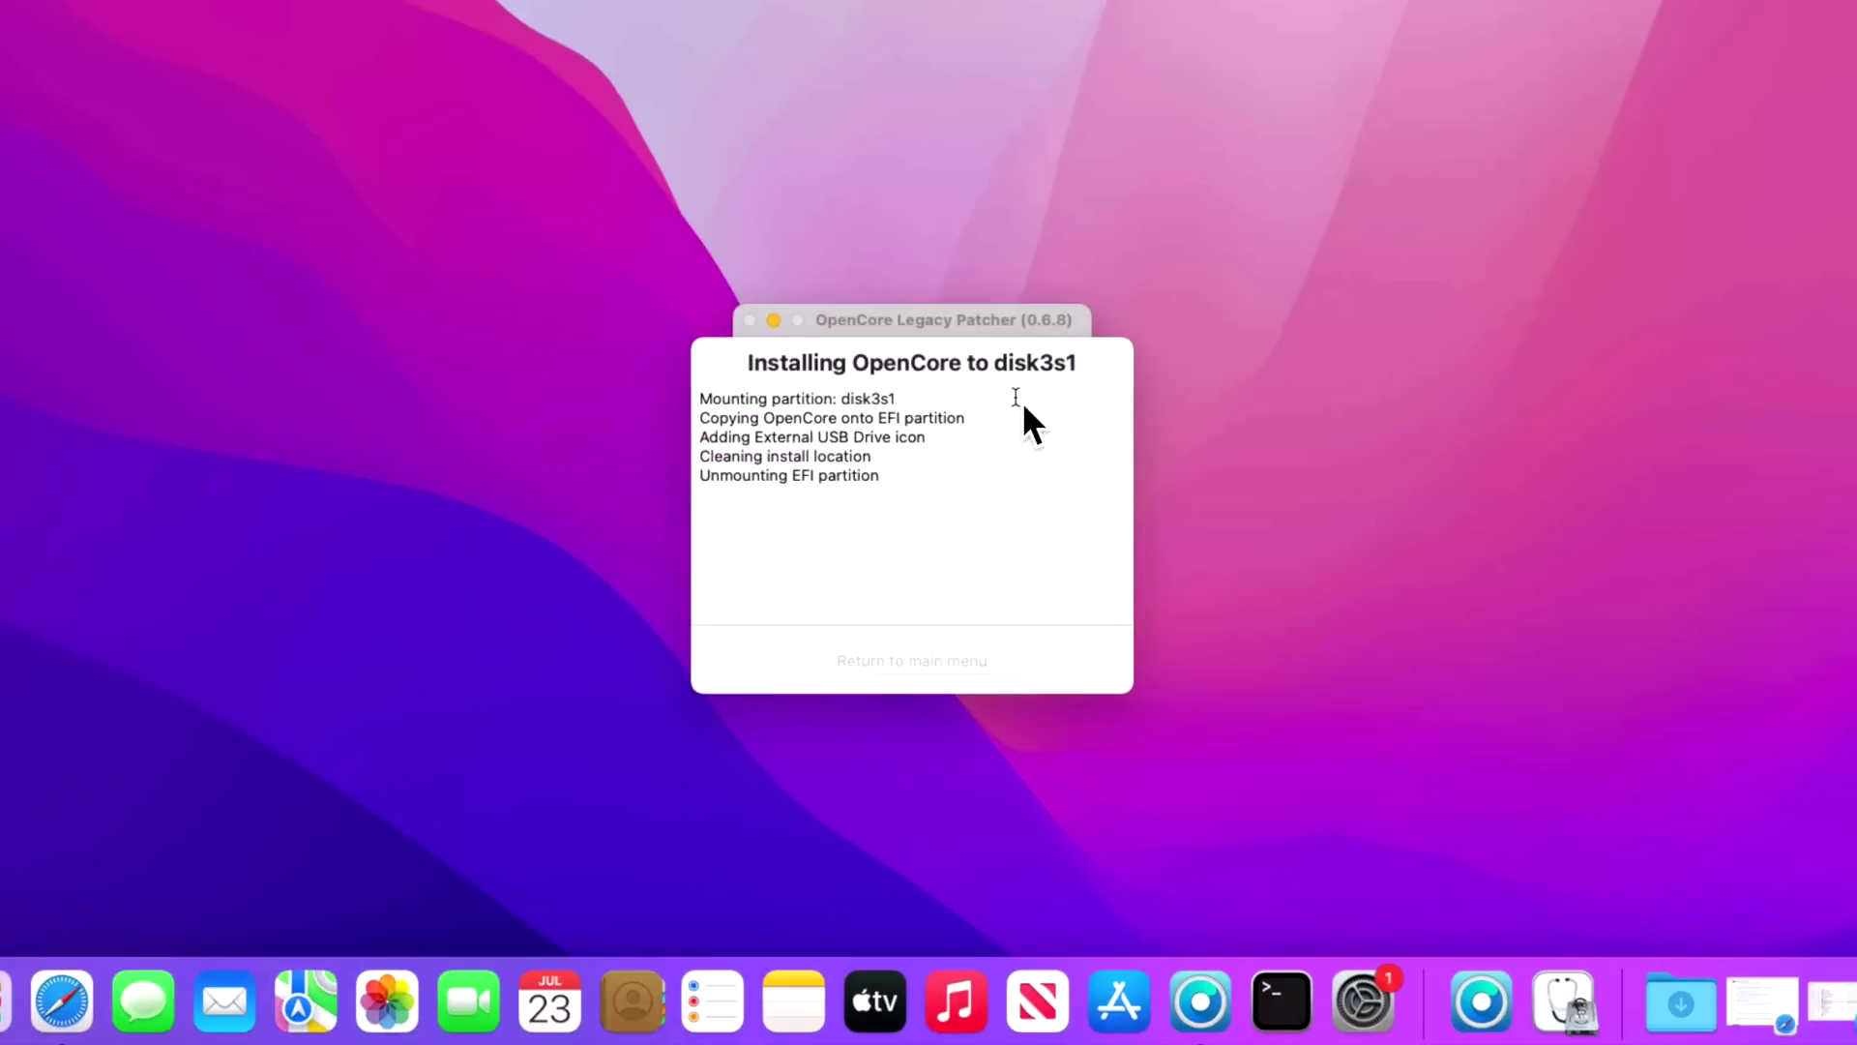
left_click(1025, 318)
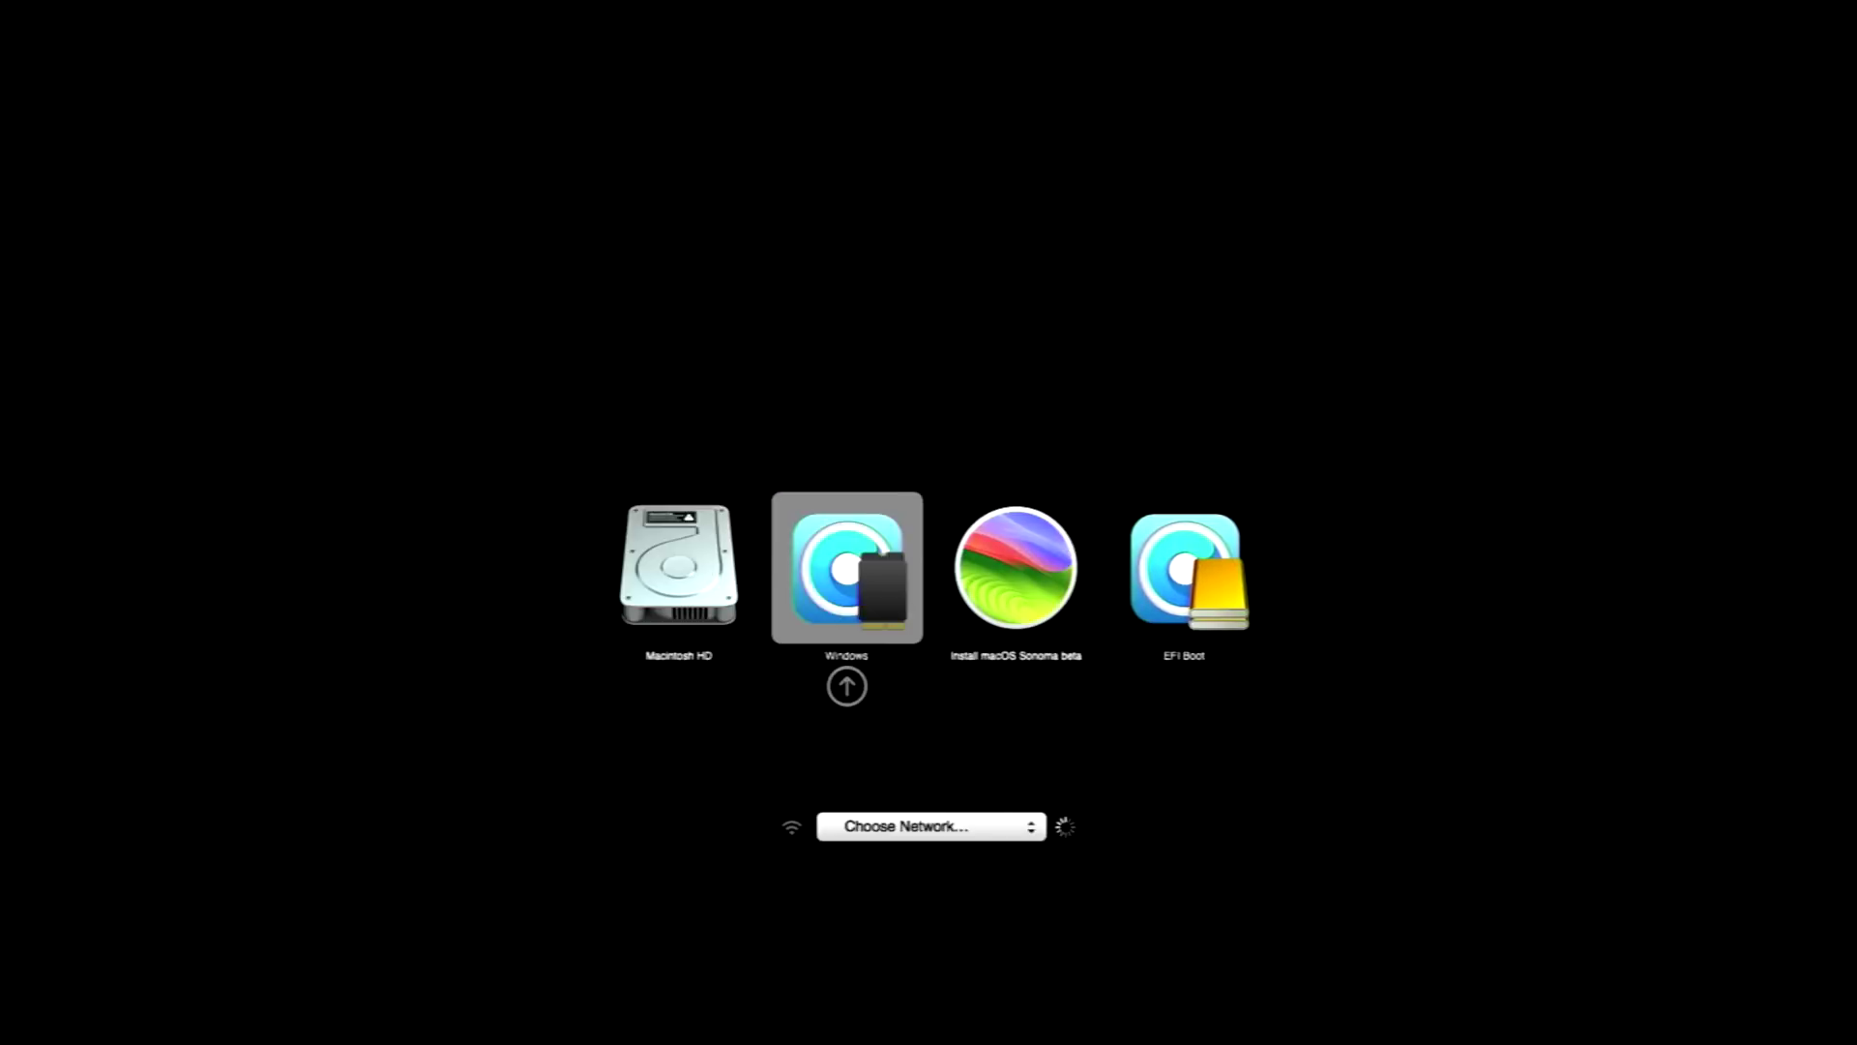
- Boot EFI Boot from the OpenCore picker, then start the Install macOS Sonoma beta volume
key("Right")
key("Right")
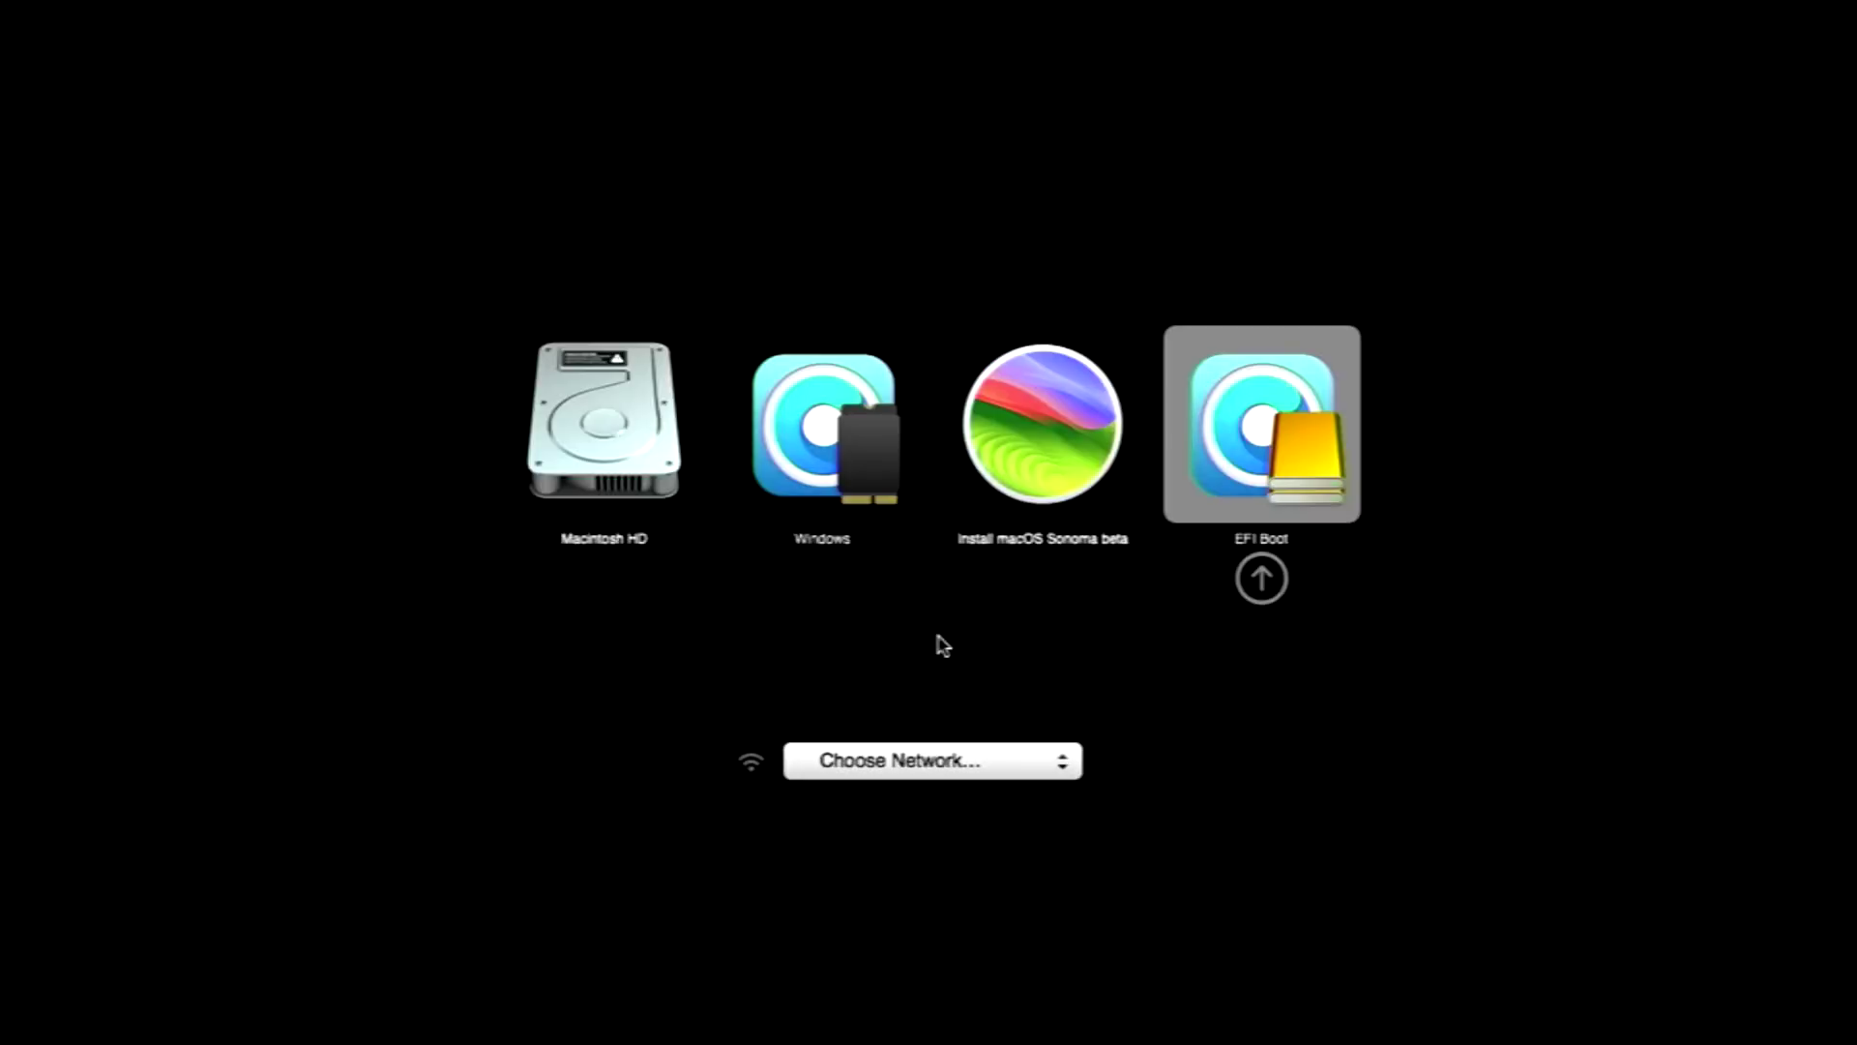
key("Return")
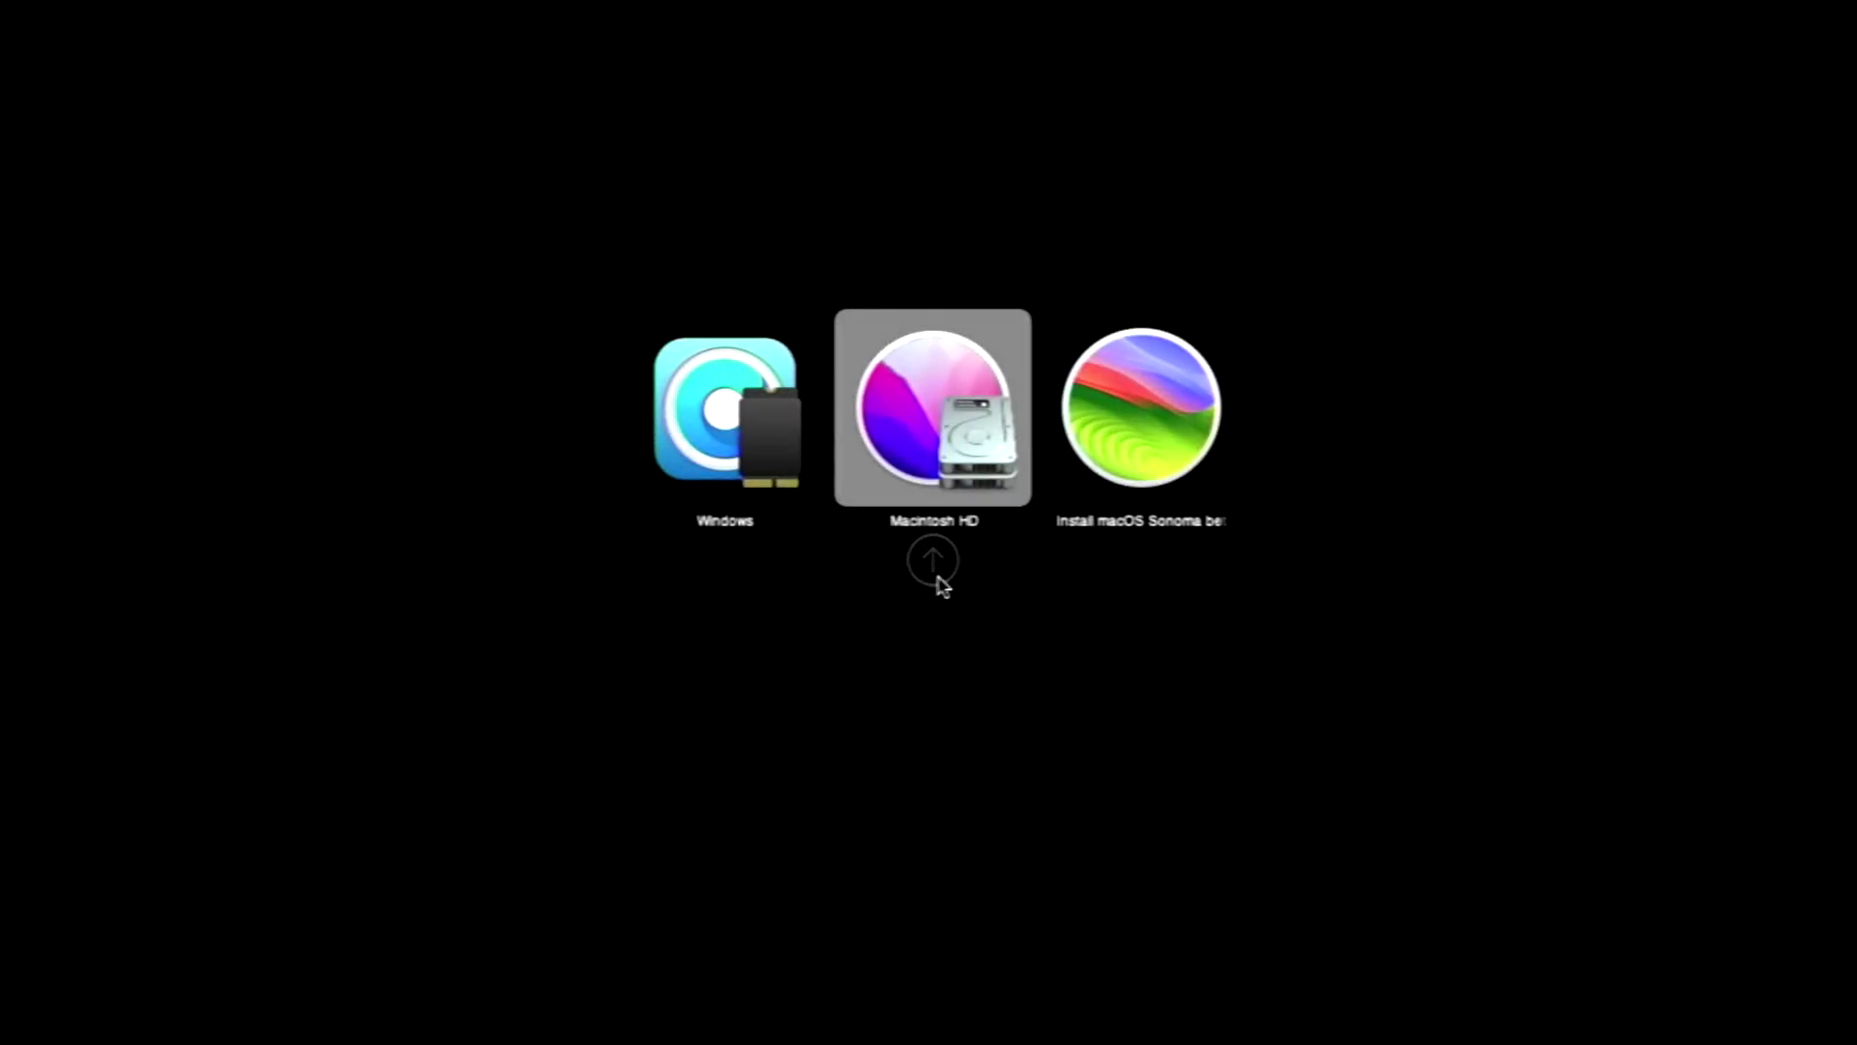
key("Right")
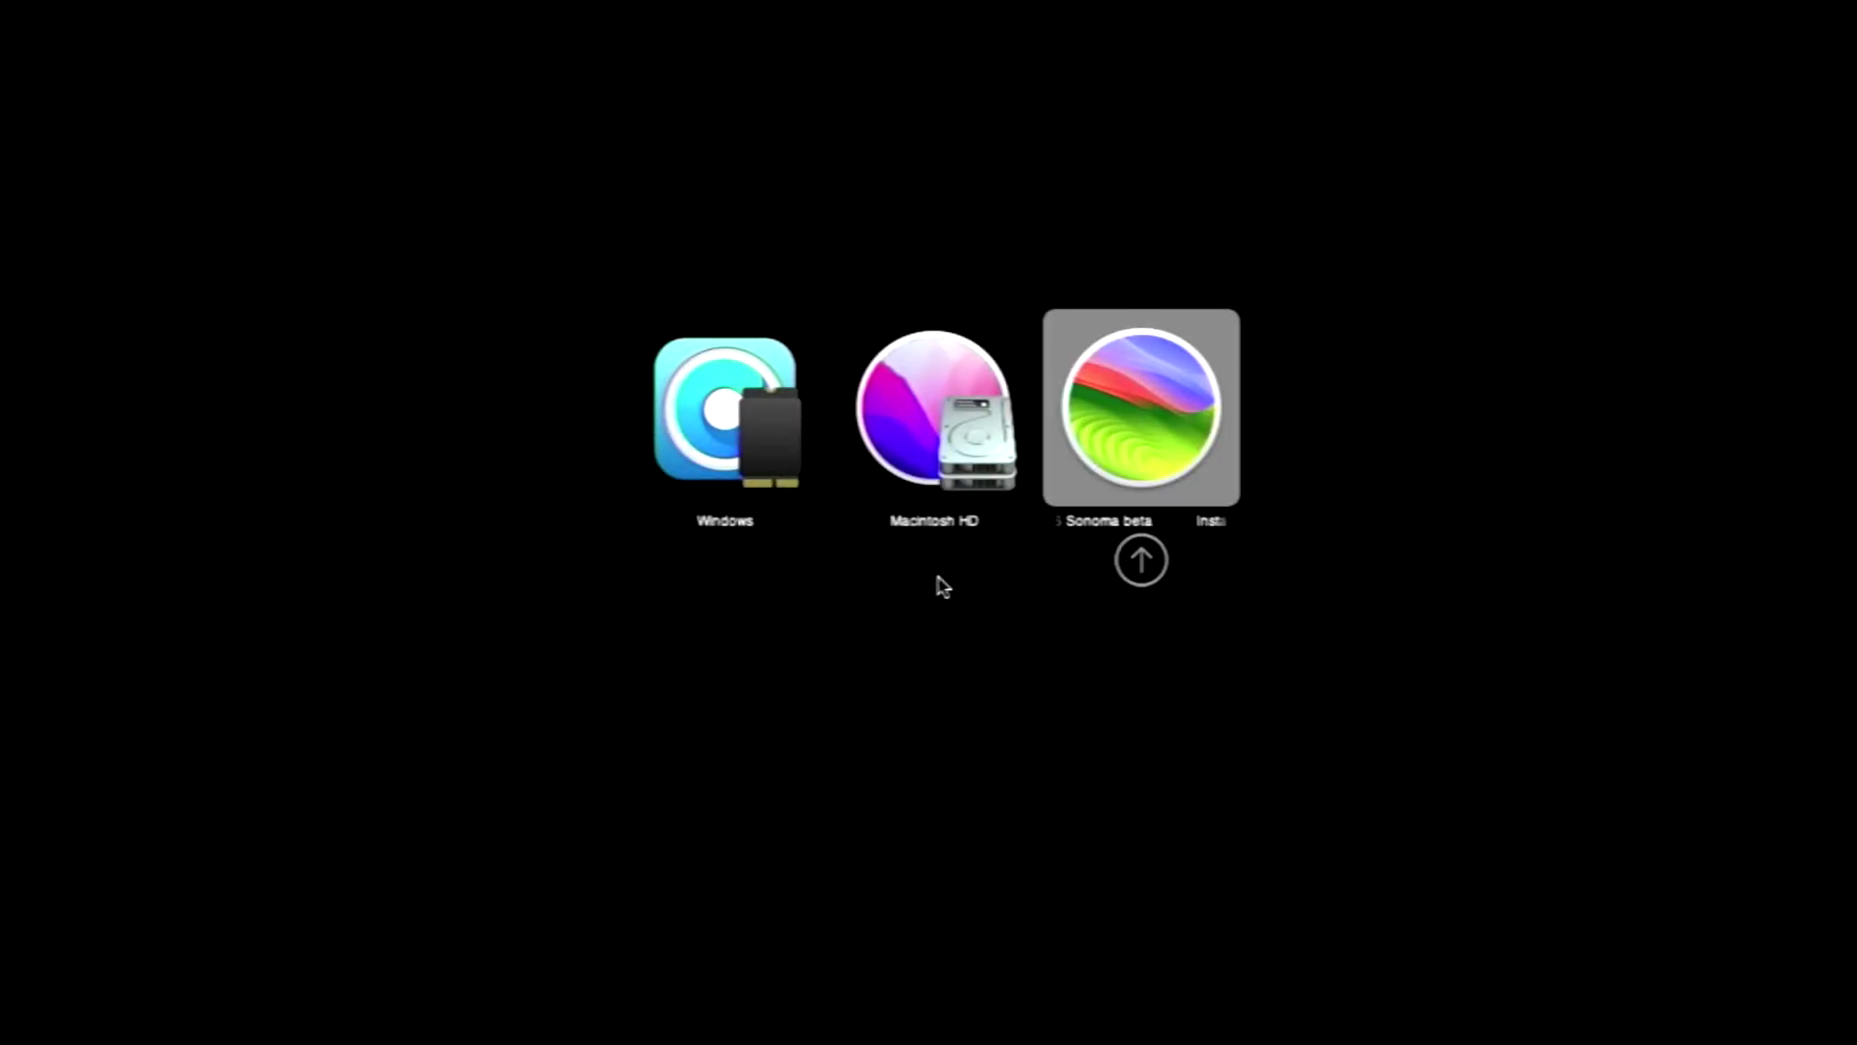
key("Return")
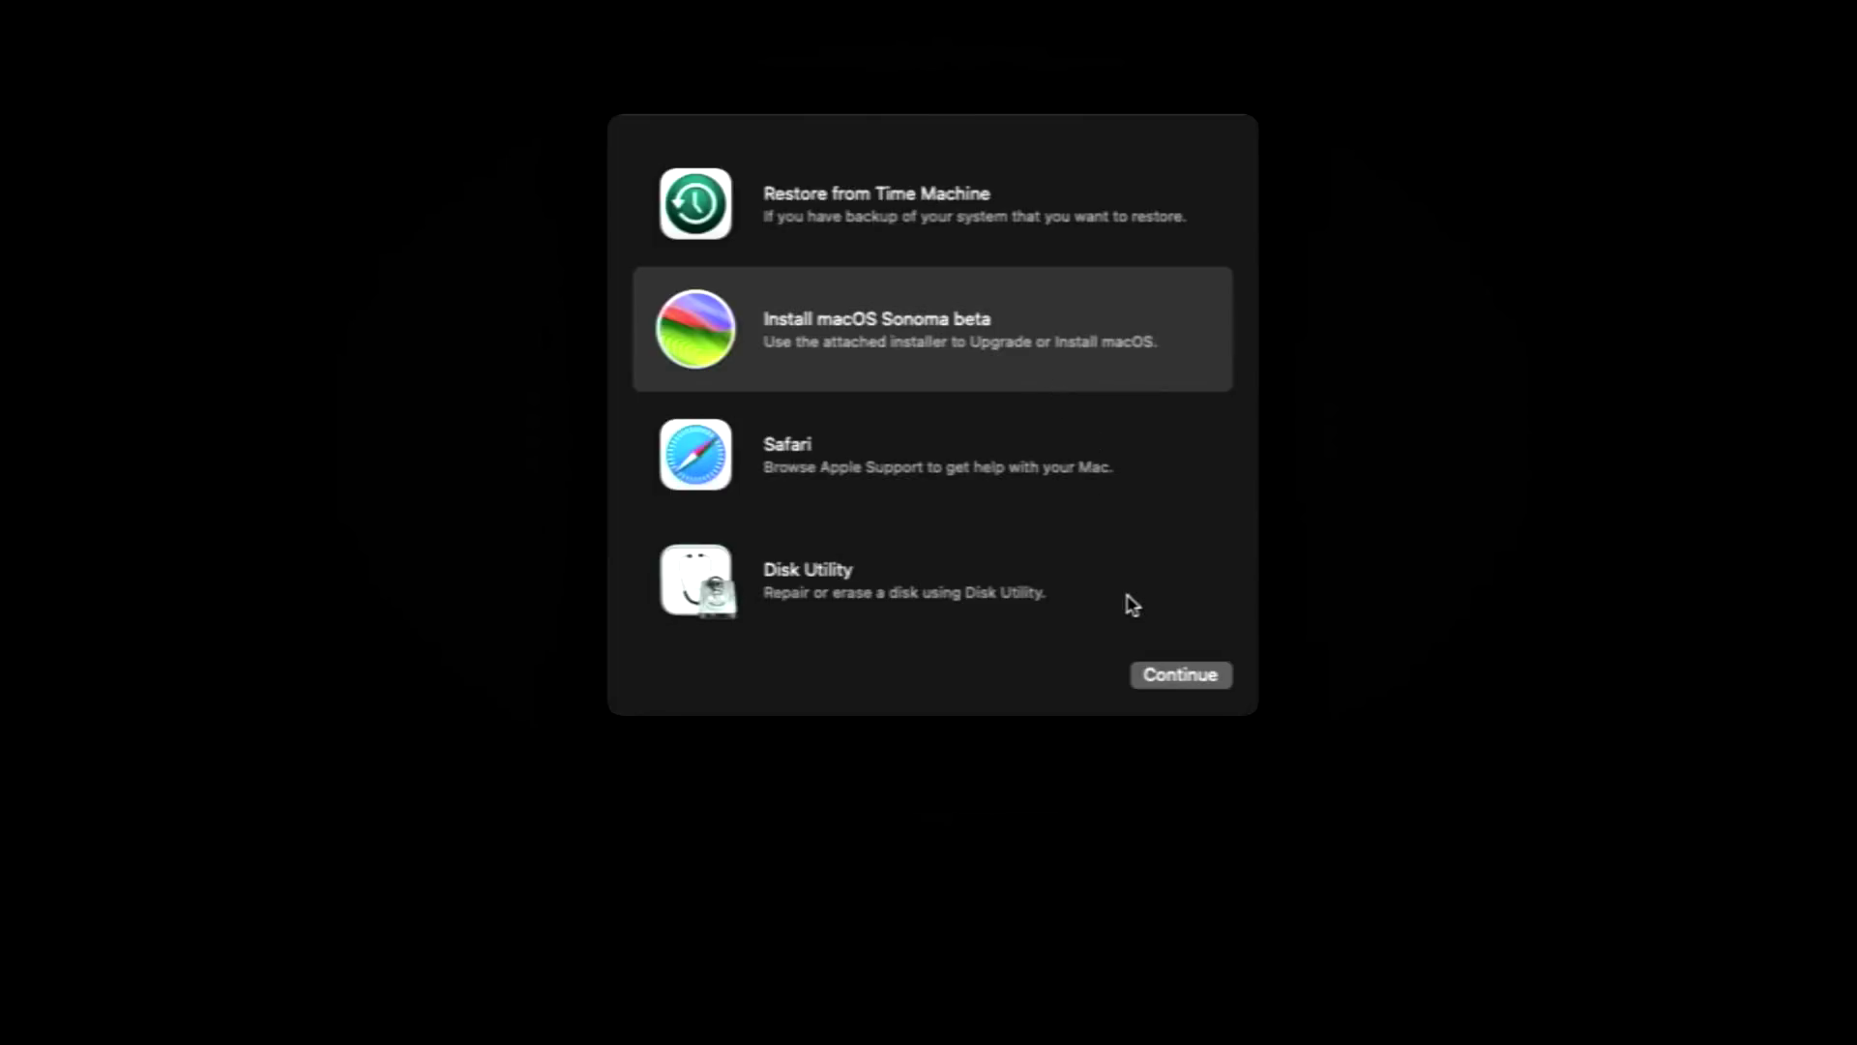
- Accept the macOS Sonoma beta licence and install it onto Macintosh HD
left_click(1187, 687)
left_click(956, 838)
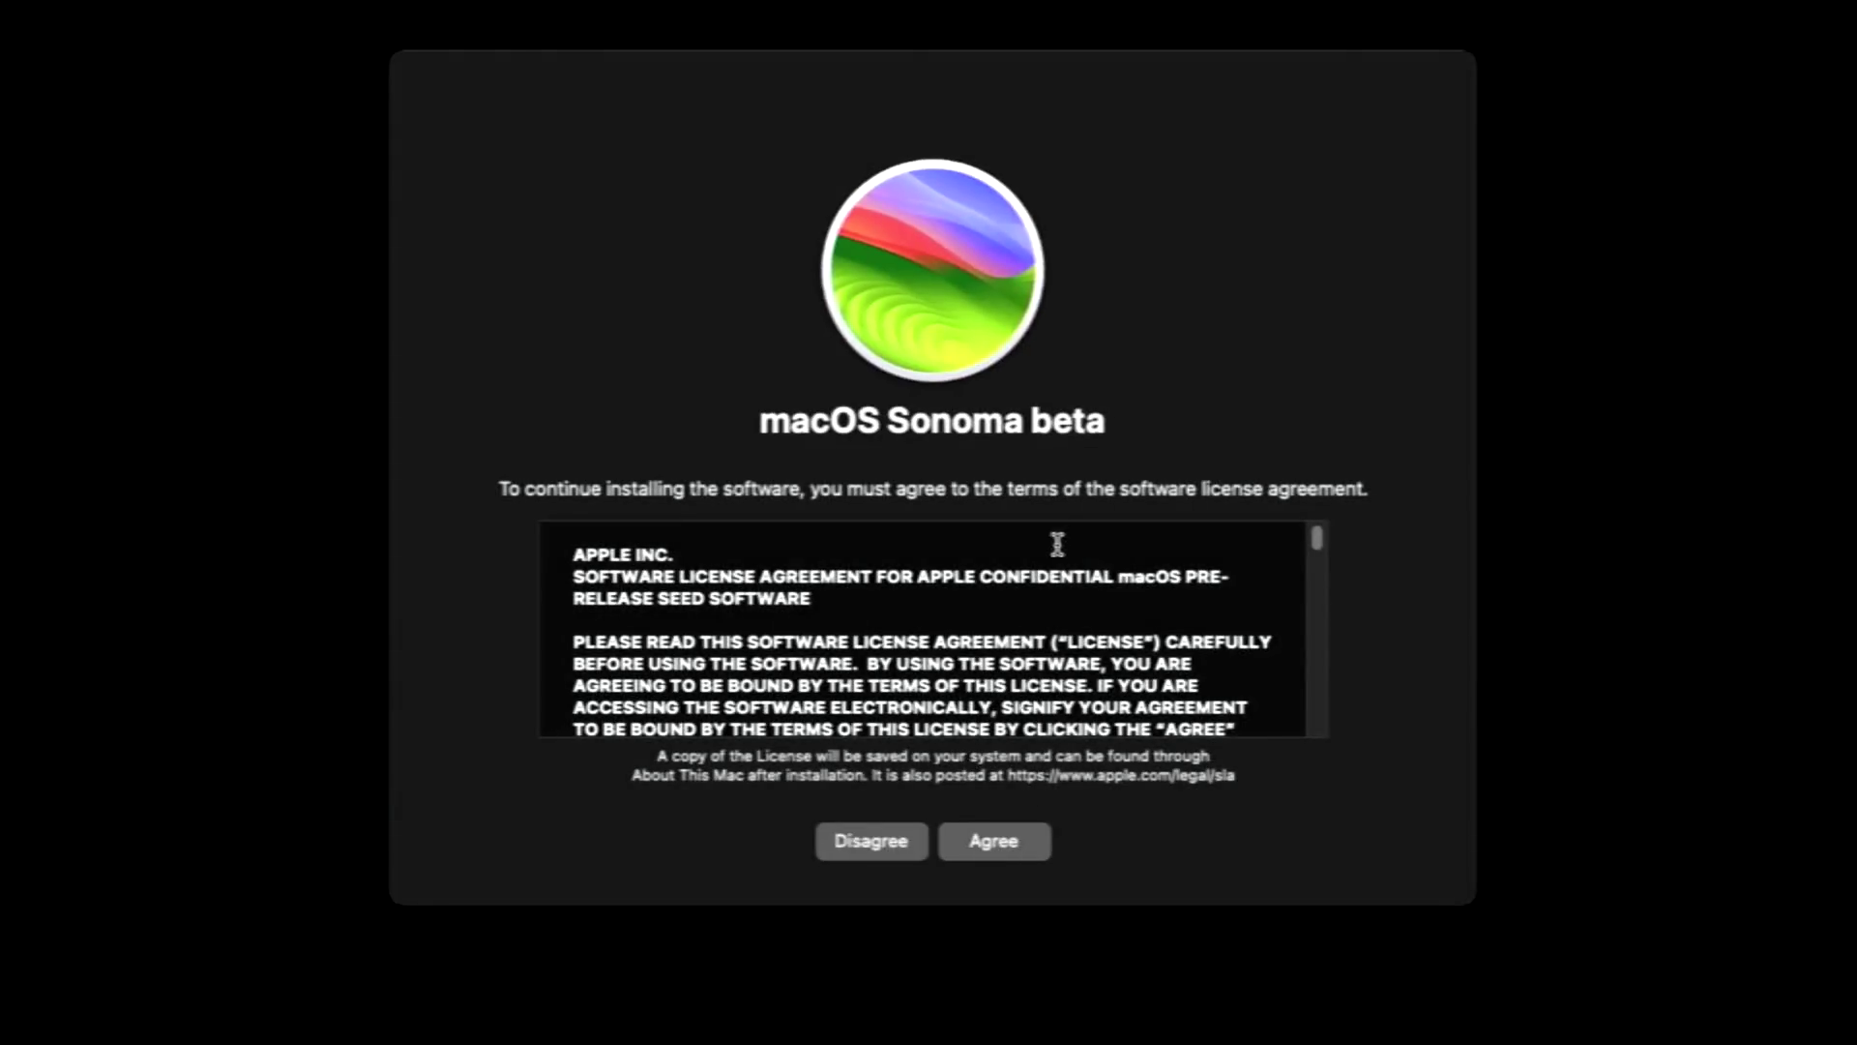
left_click(968, 834)
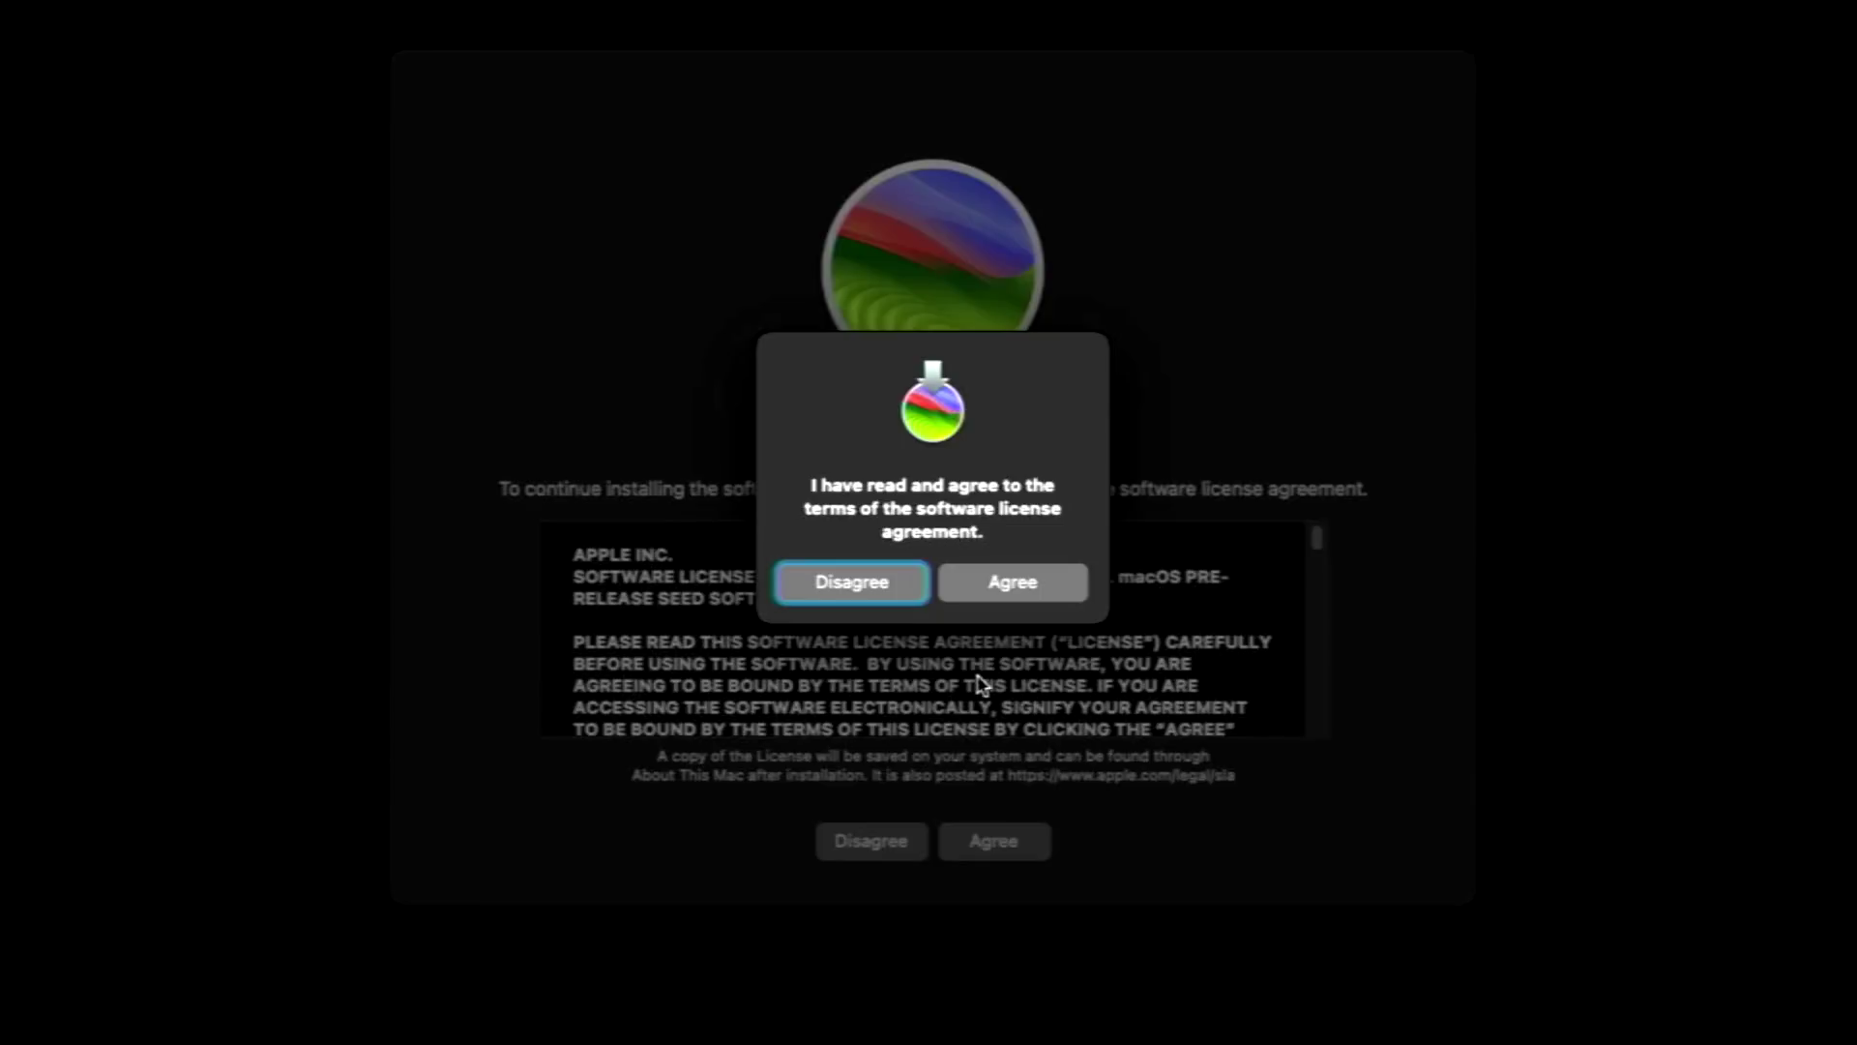
left_click(1011, 579)
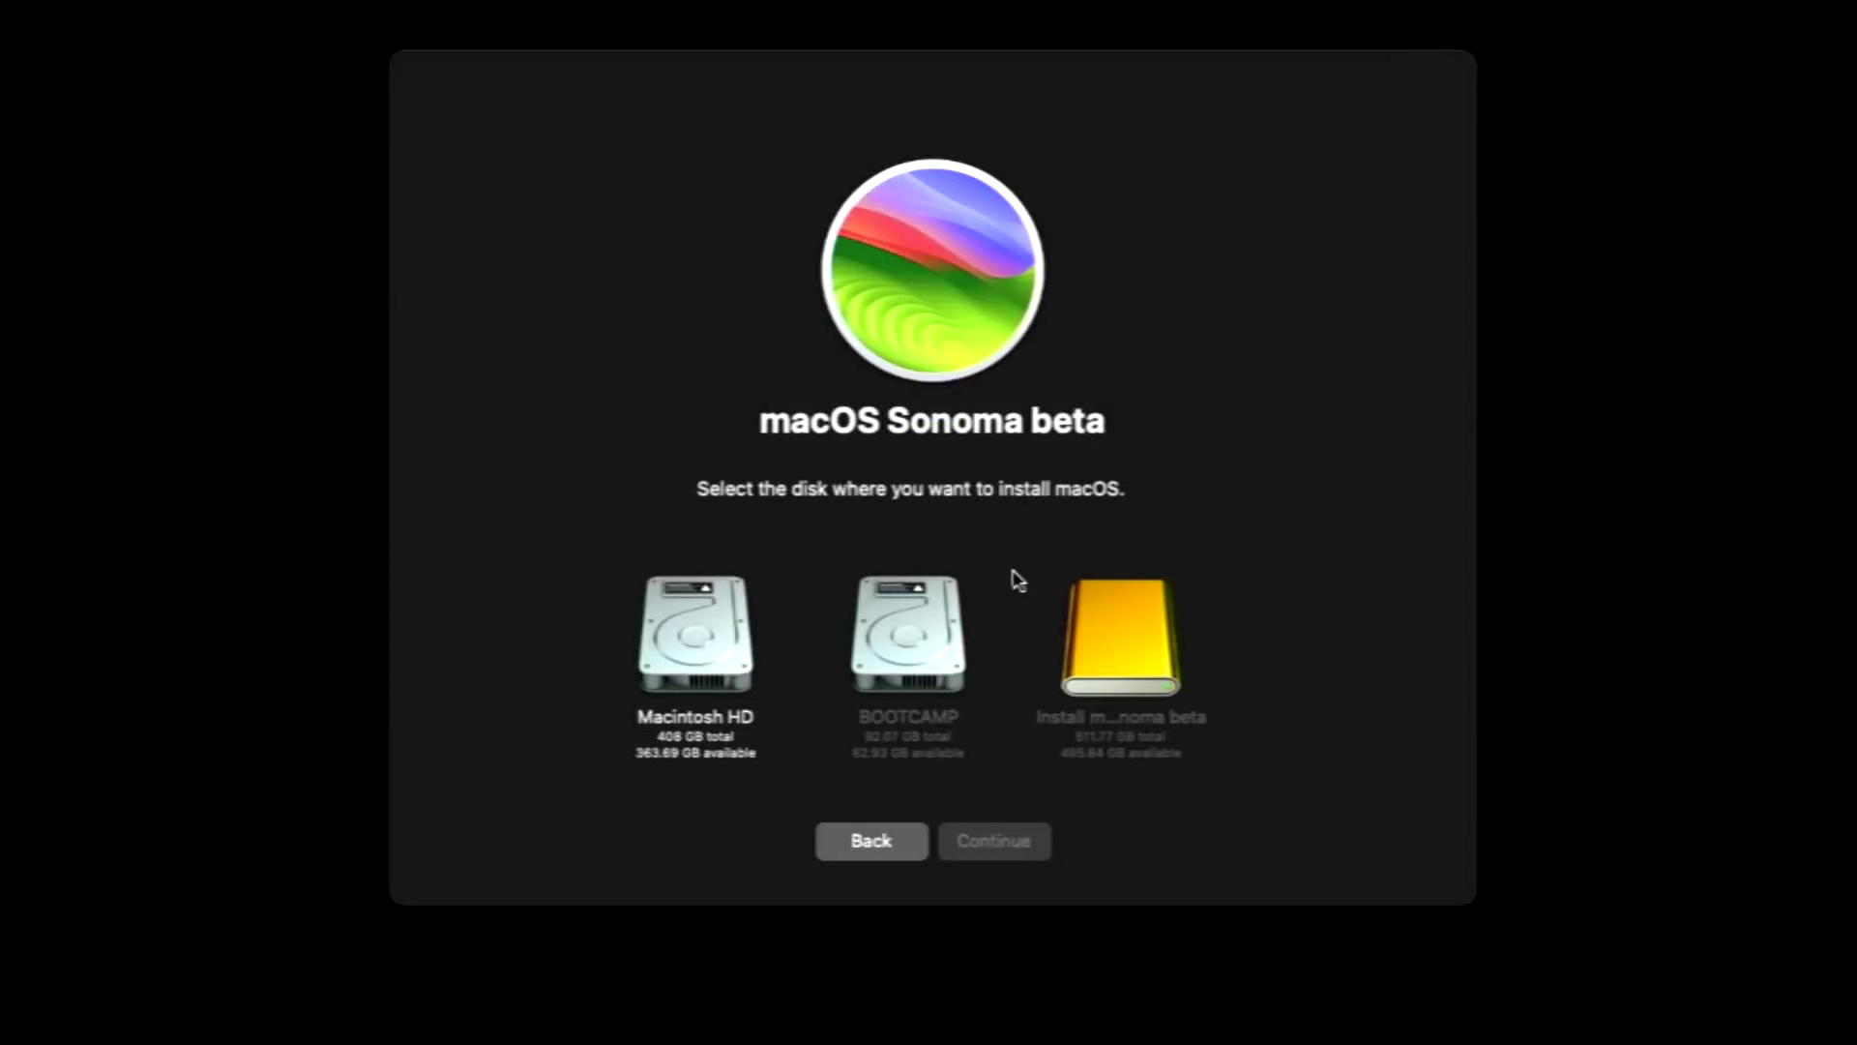
left_click(683, 643)
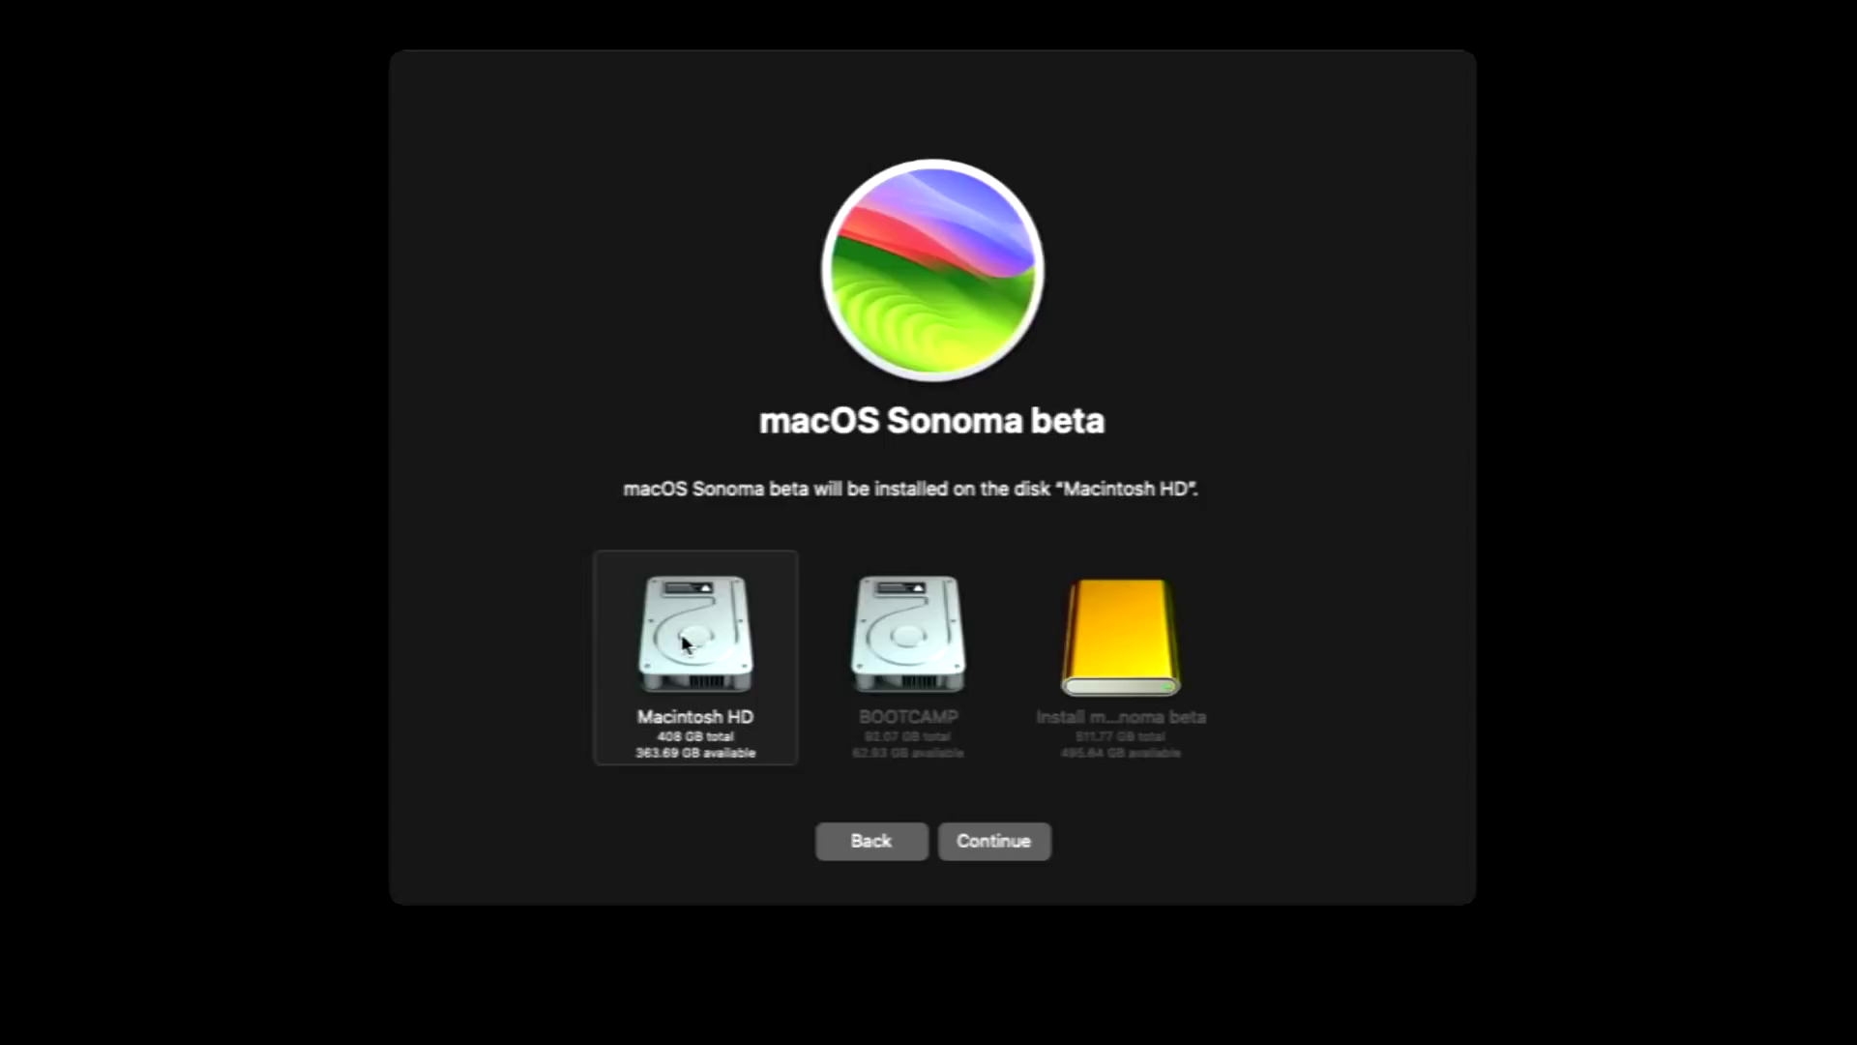
left_click(1012, 834)
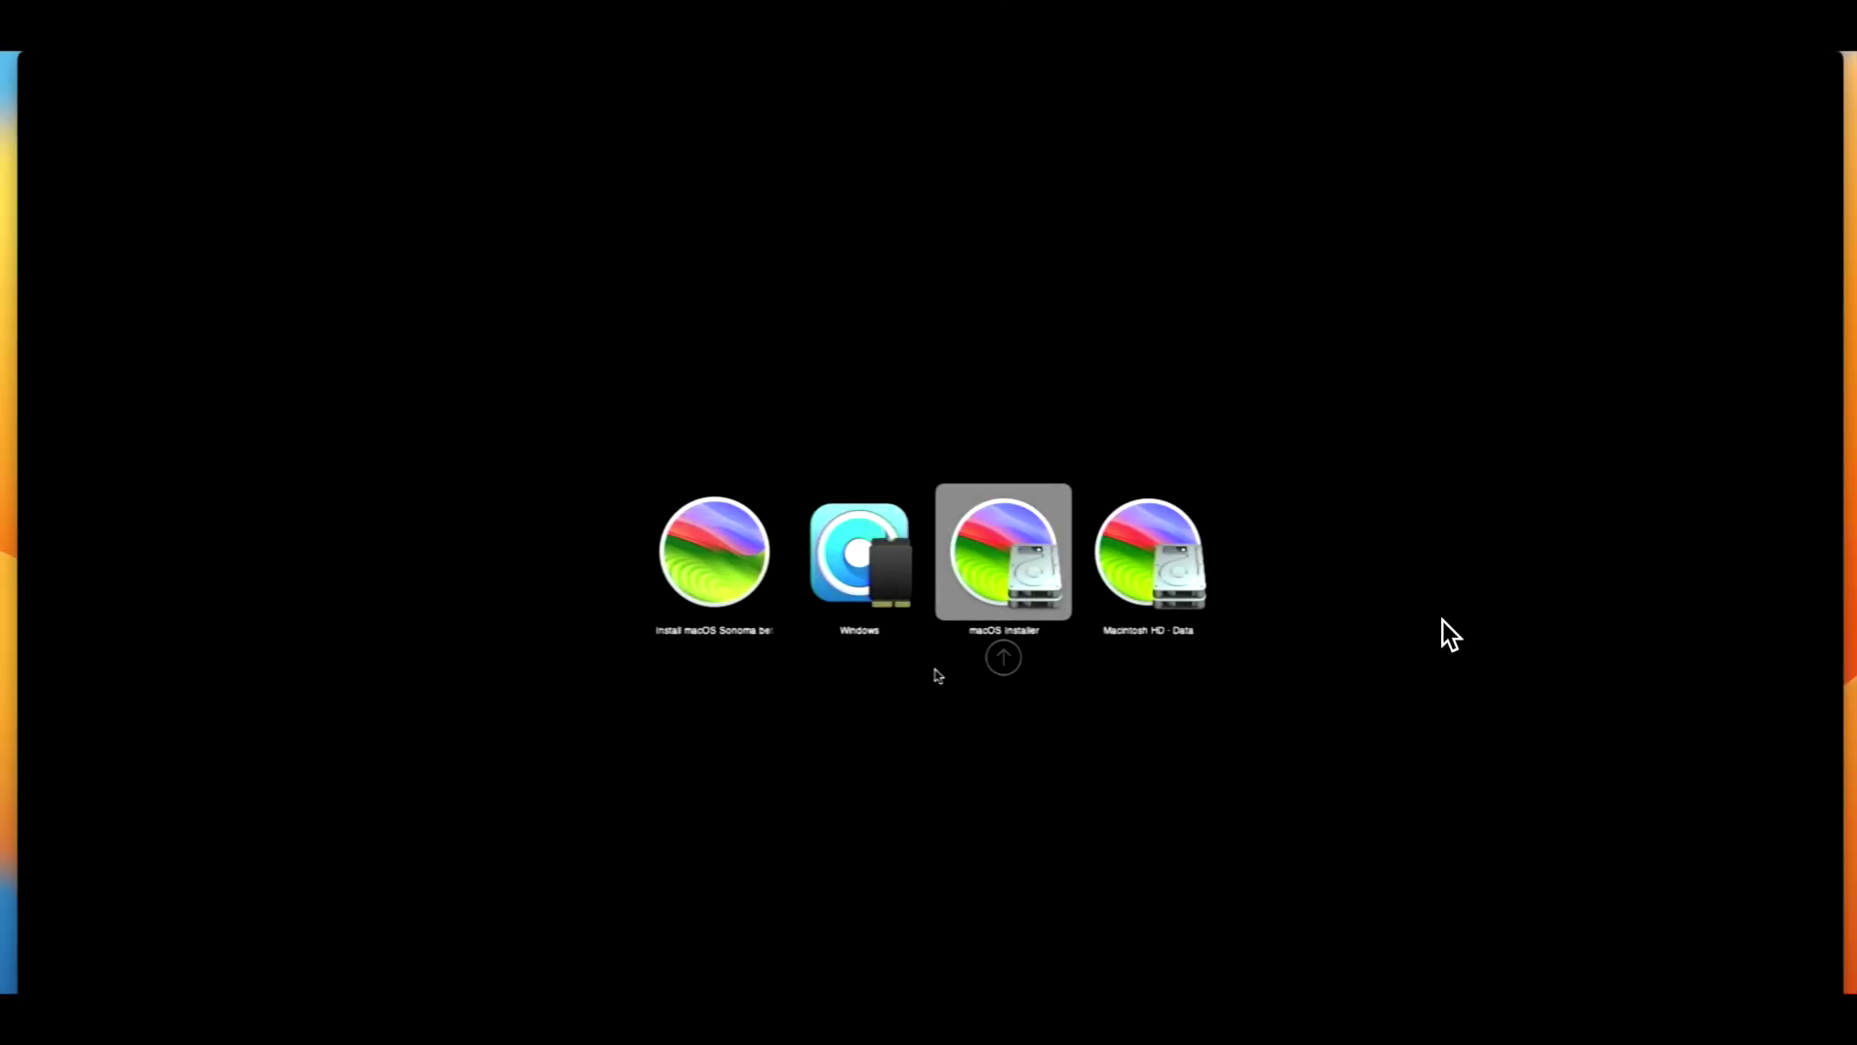
- Boot the macOS Installer entry at both reboots, then boot Macintosh HD
key("Return")
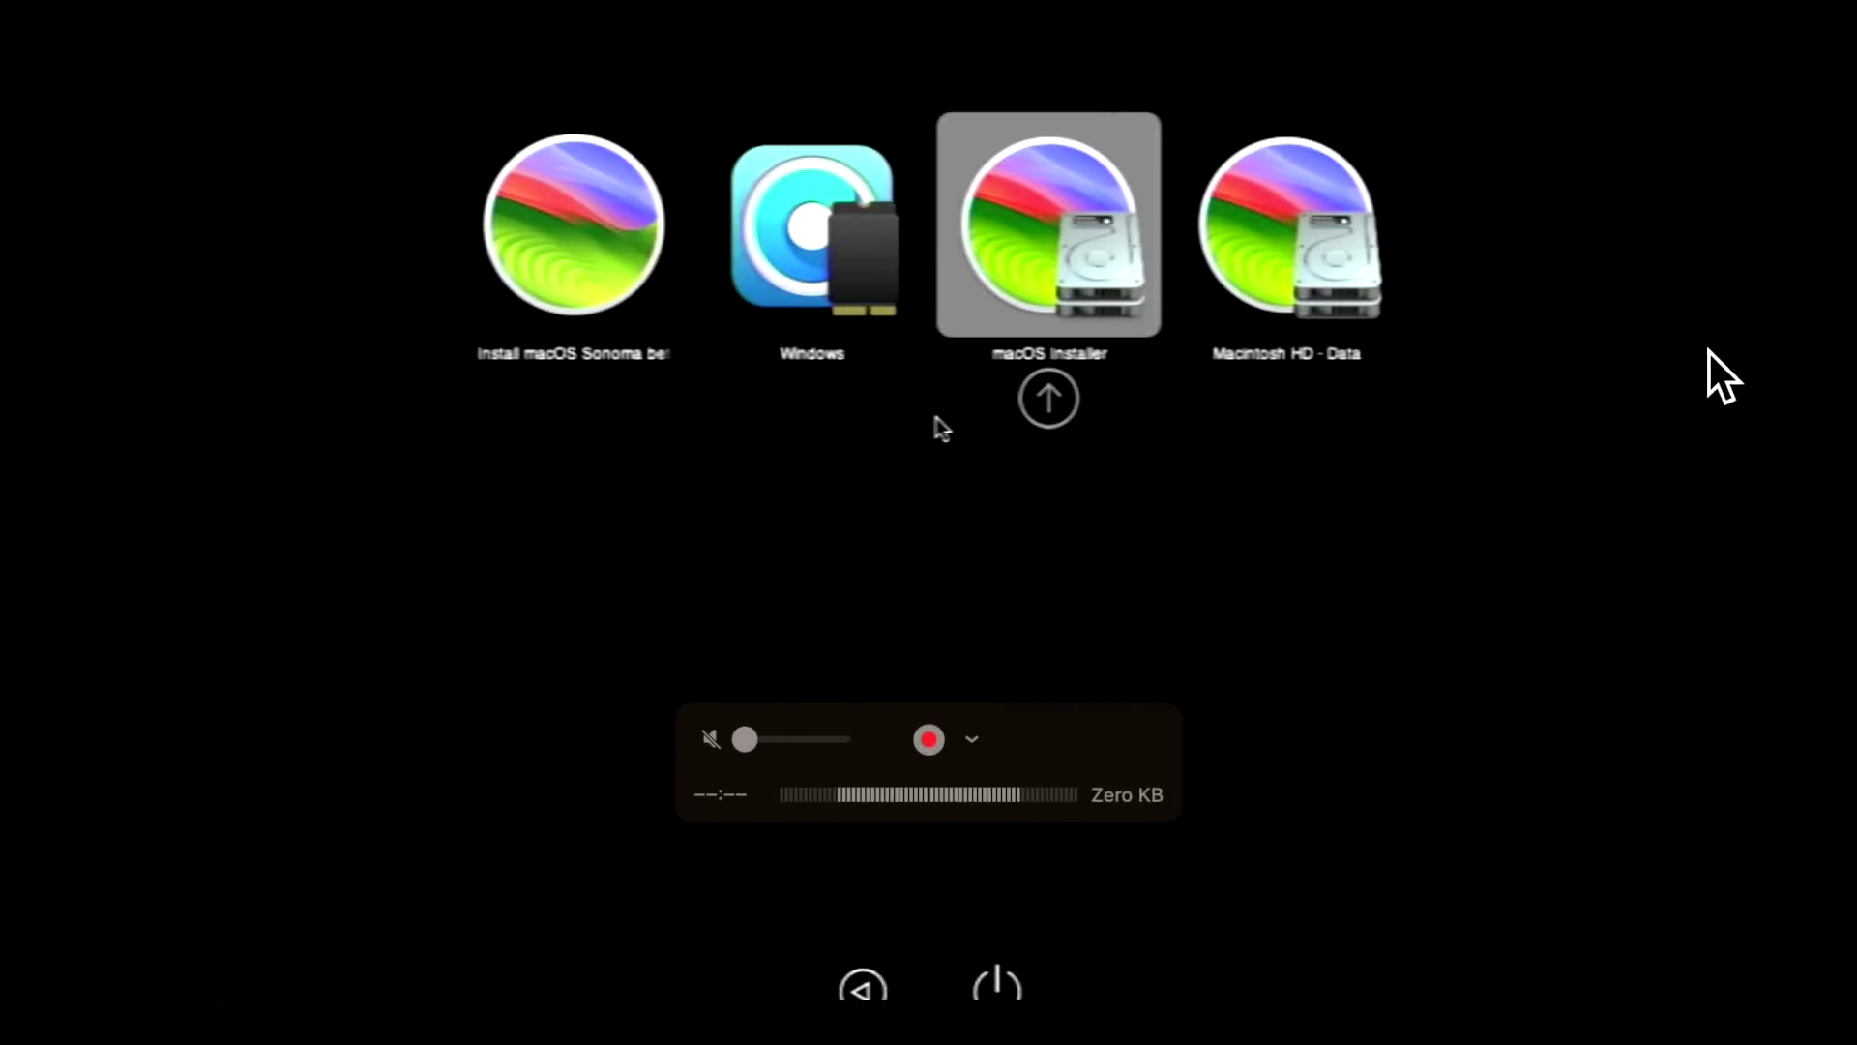
key("Return")
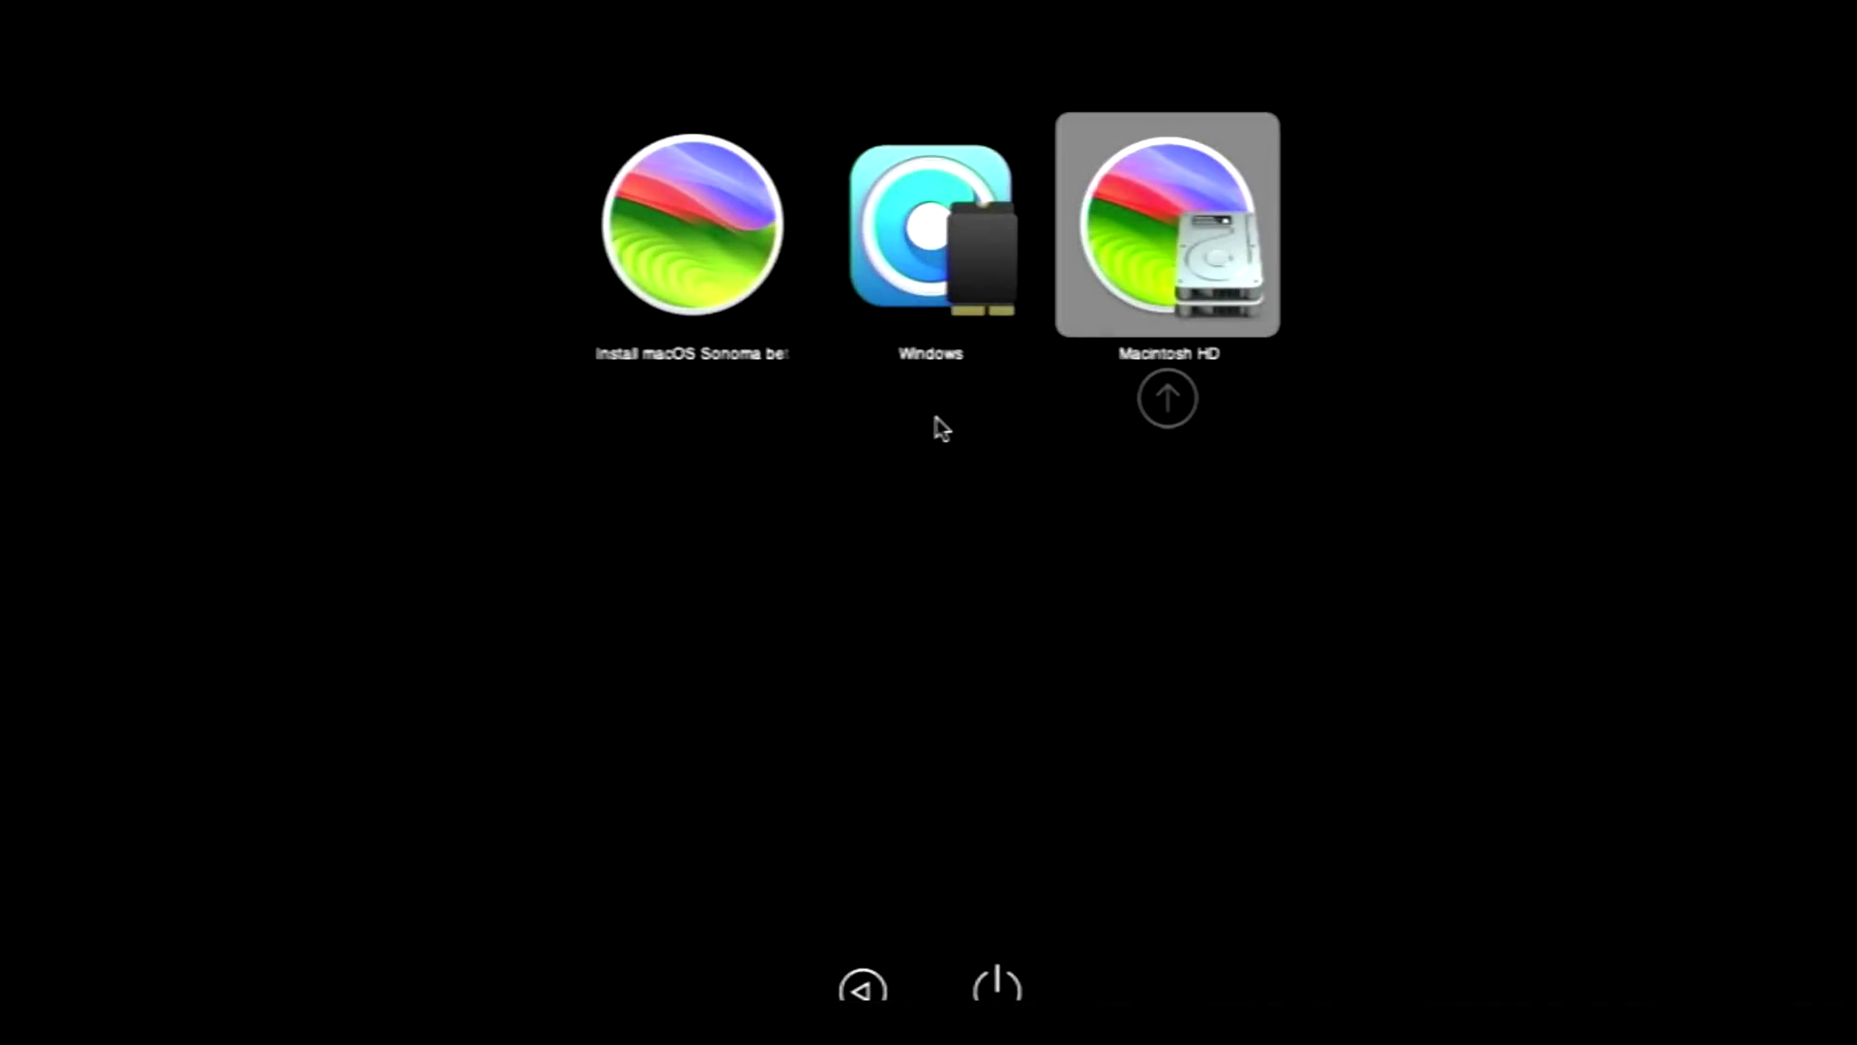
key("Return")
key("Return")
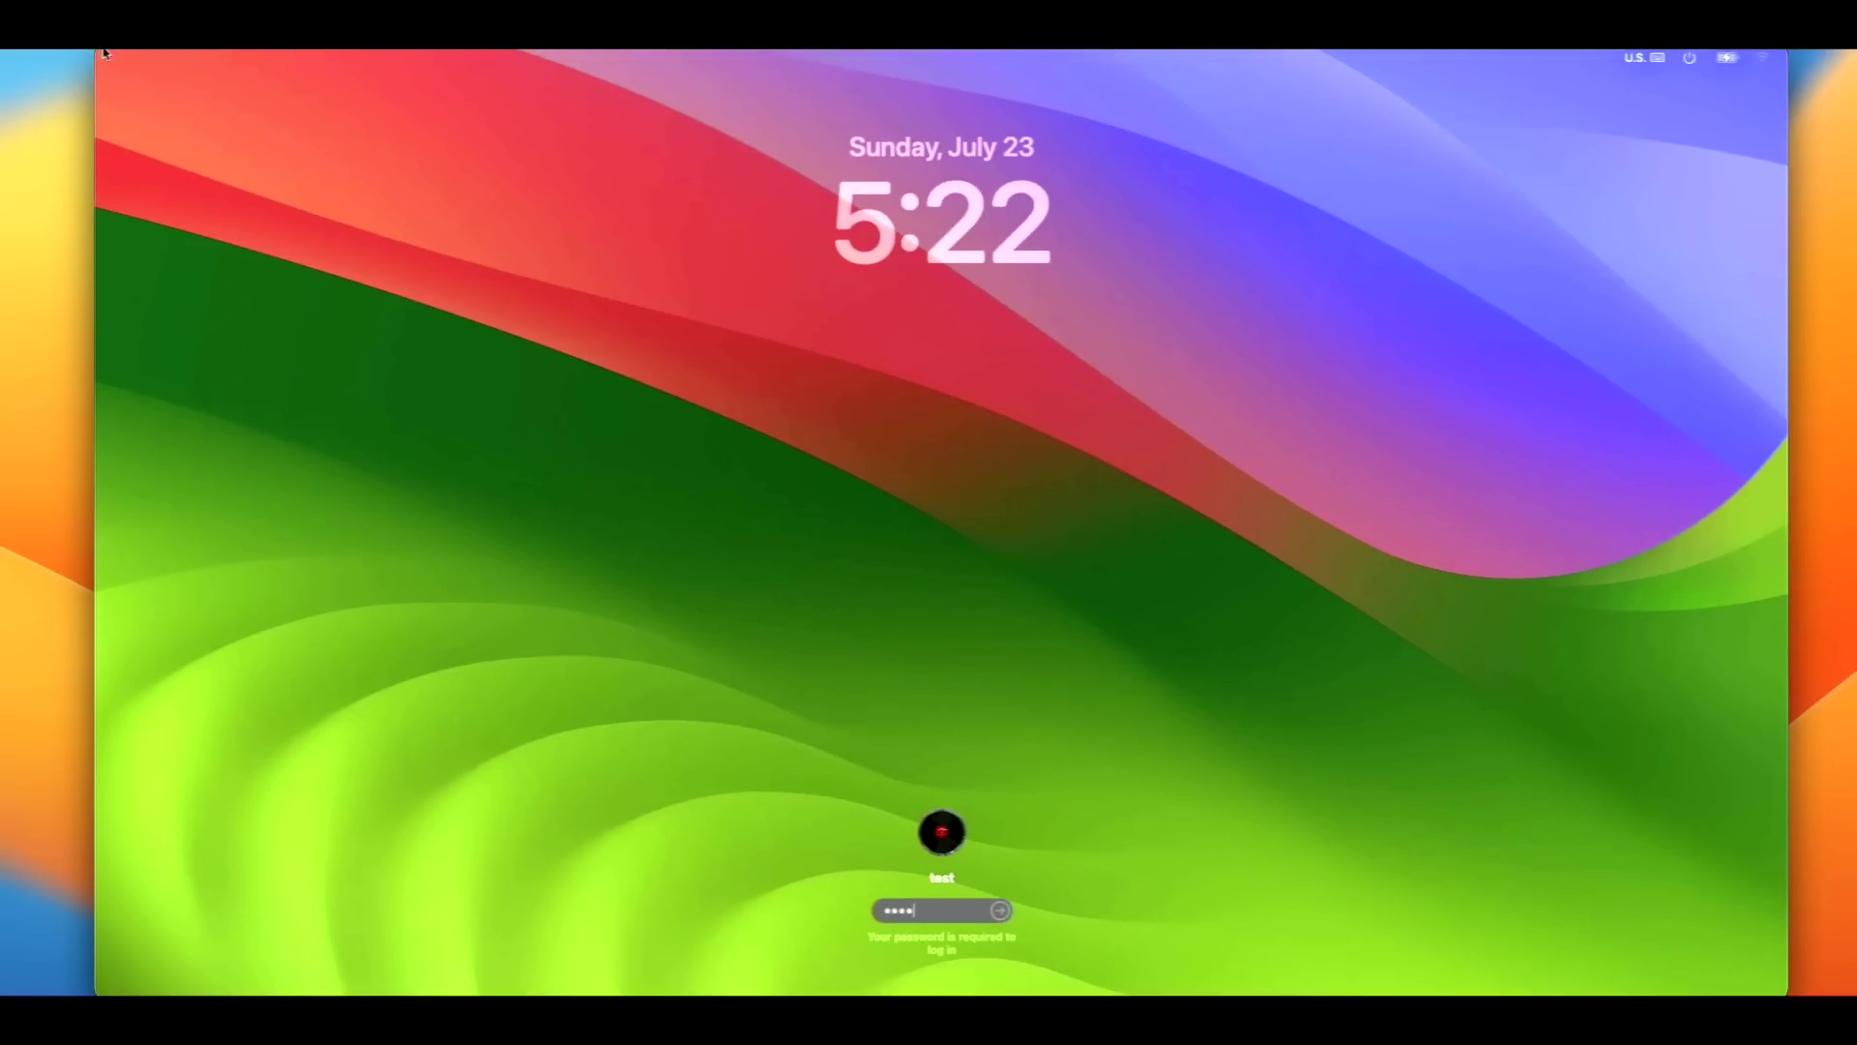
- Log in, then launch OpenCore-Patcher from Macintosh HD's Applications folder
key("Return")
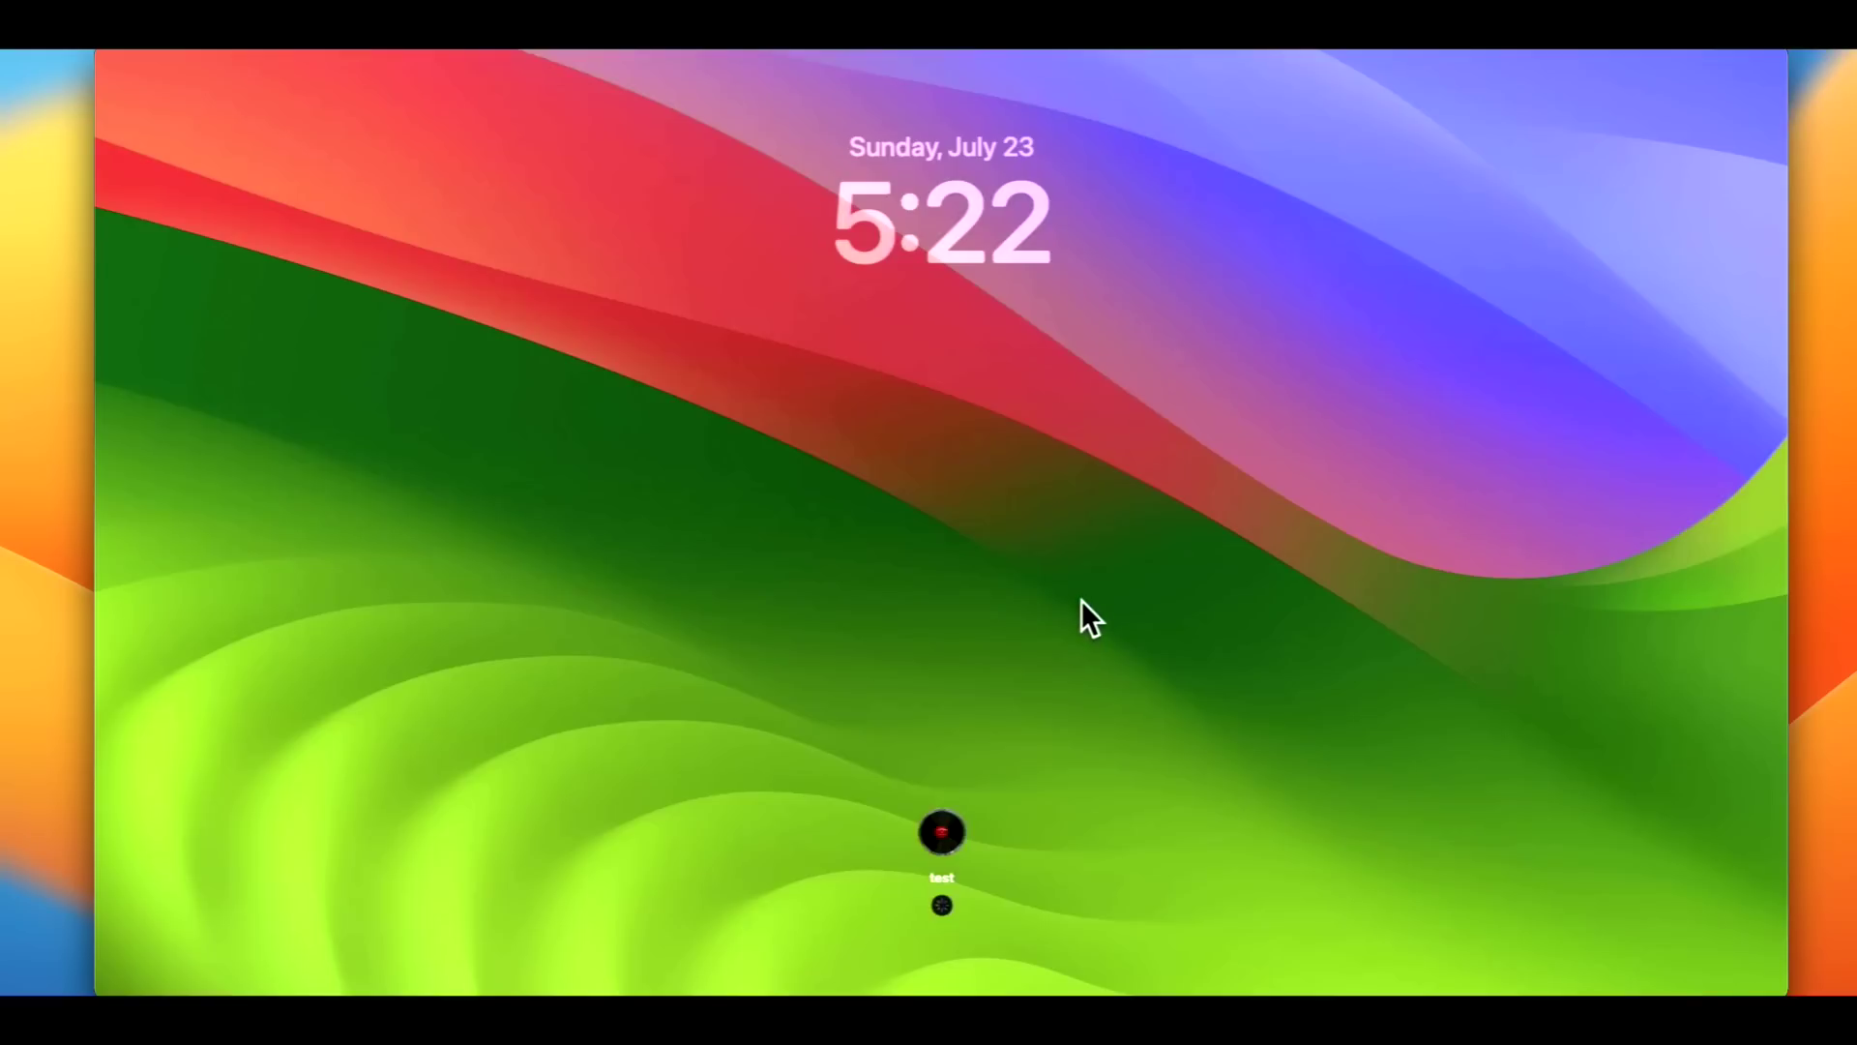
key("super+q")
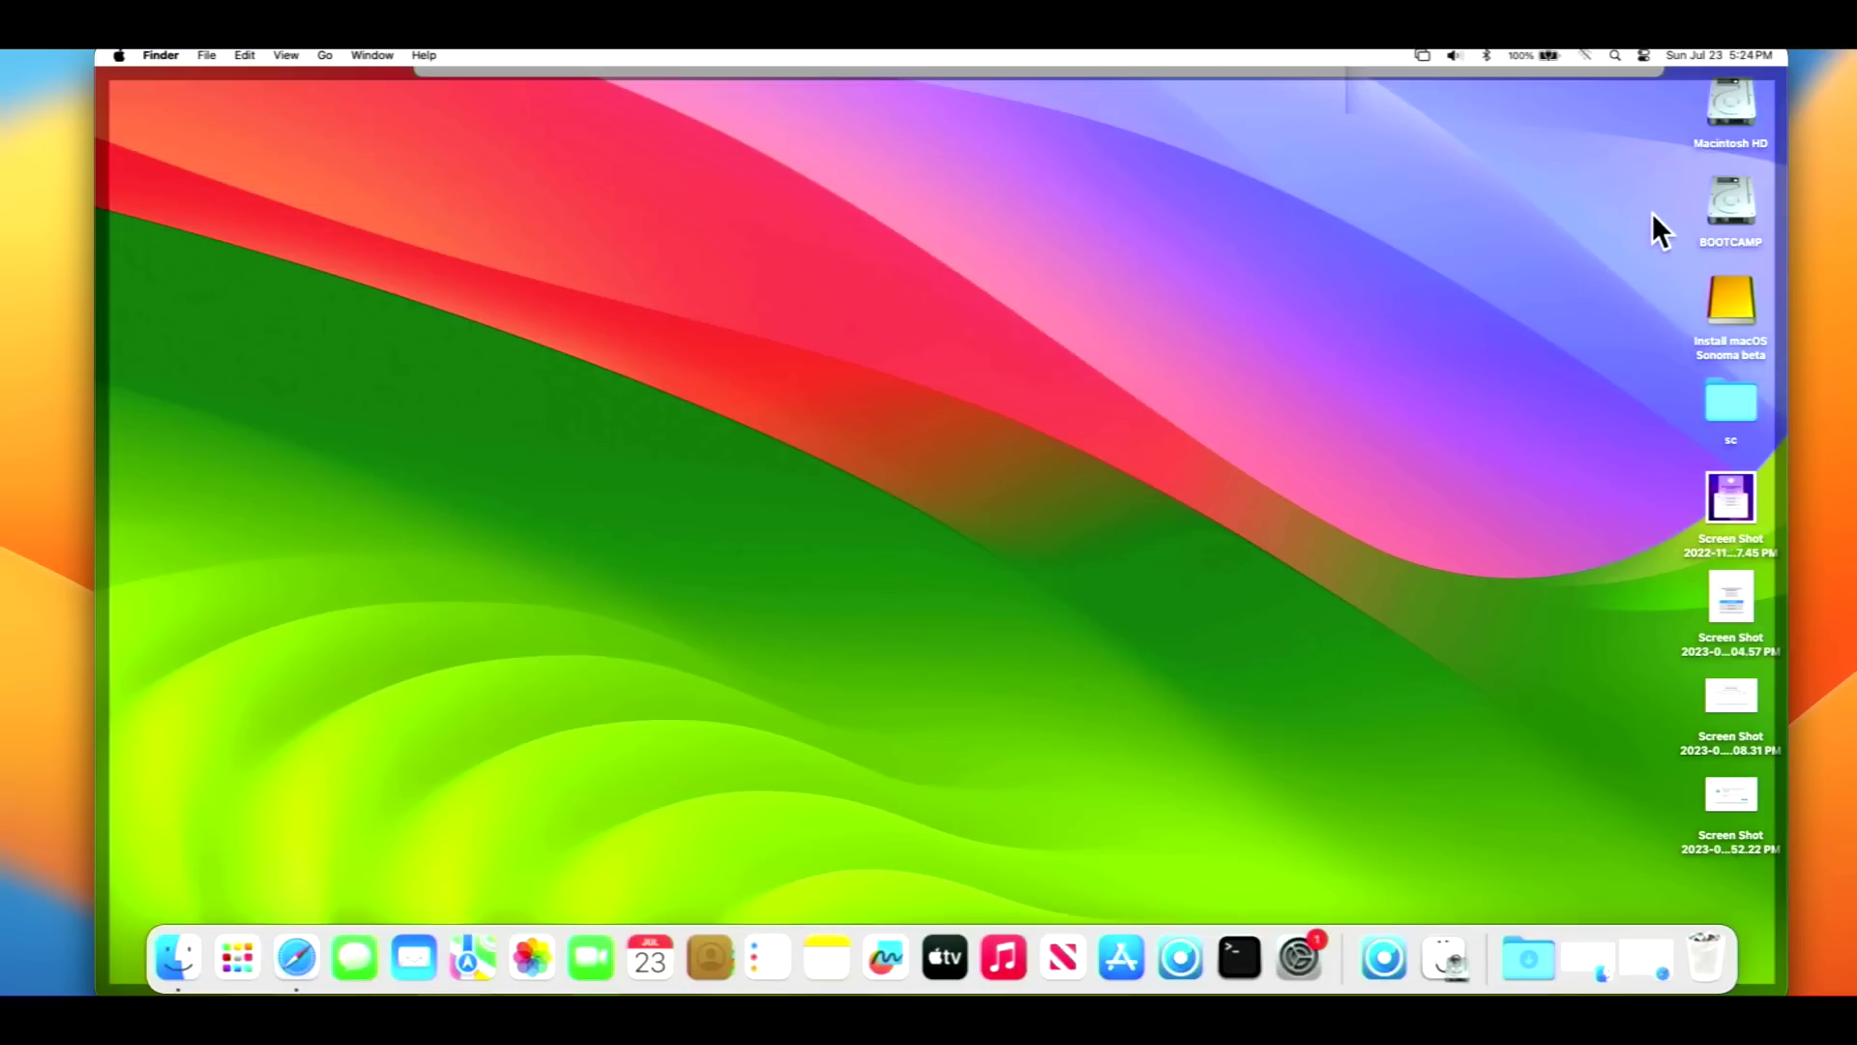
double_click(1722, 103)
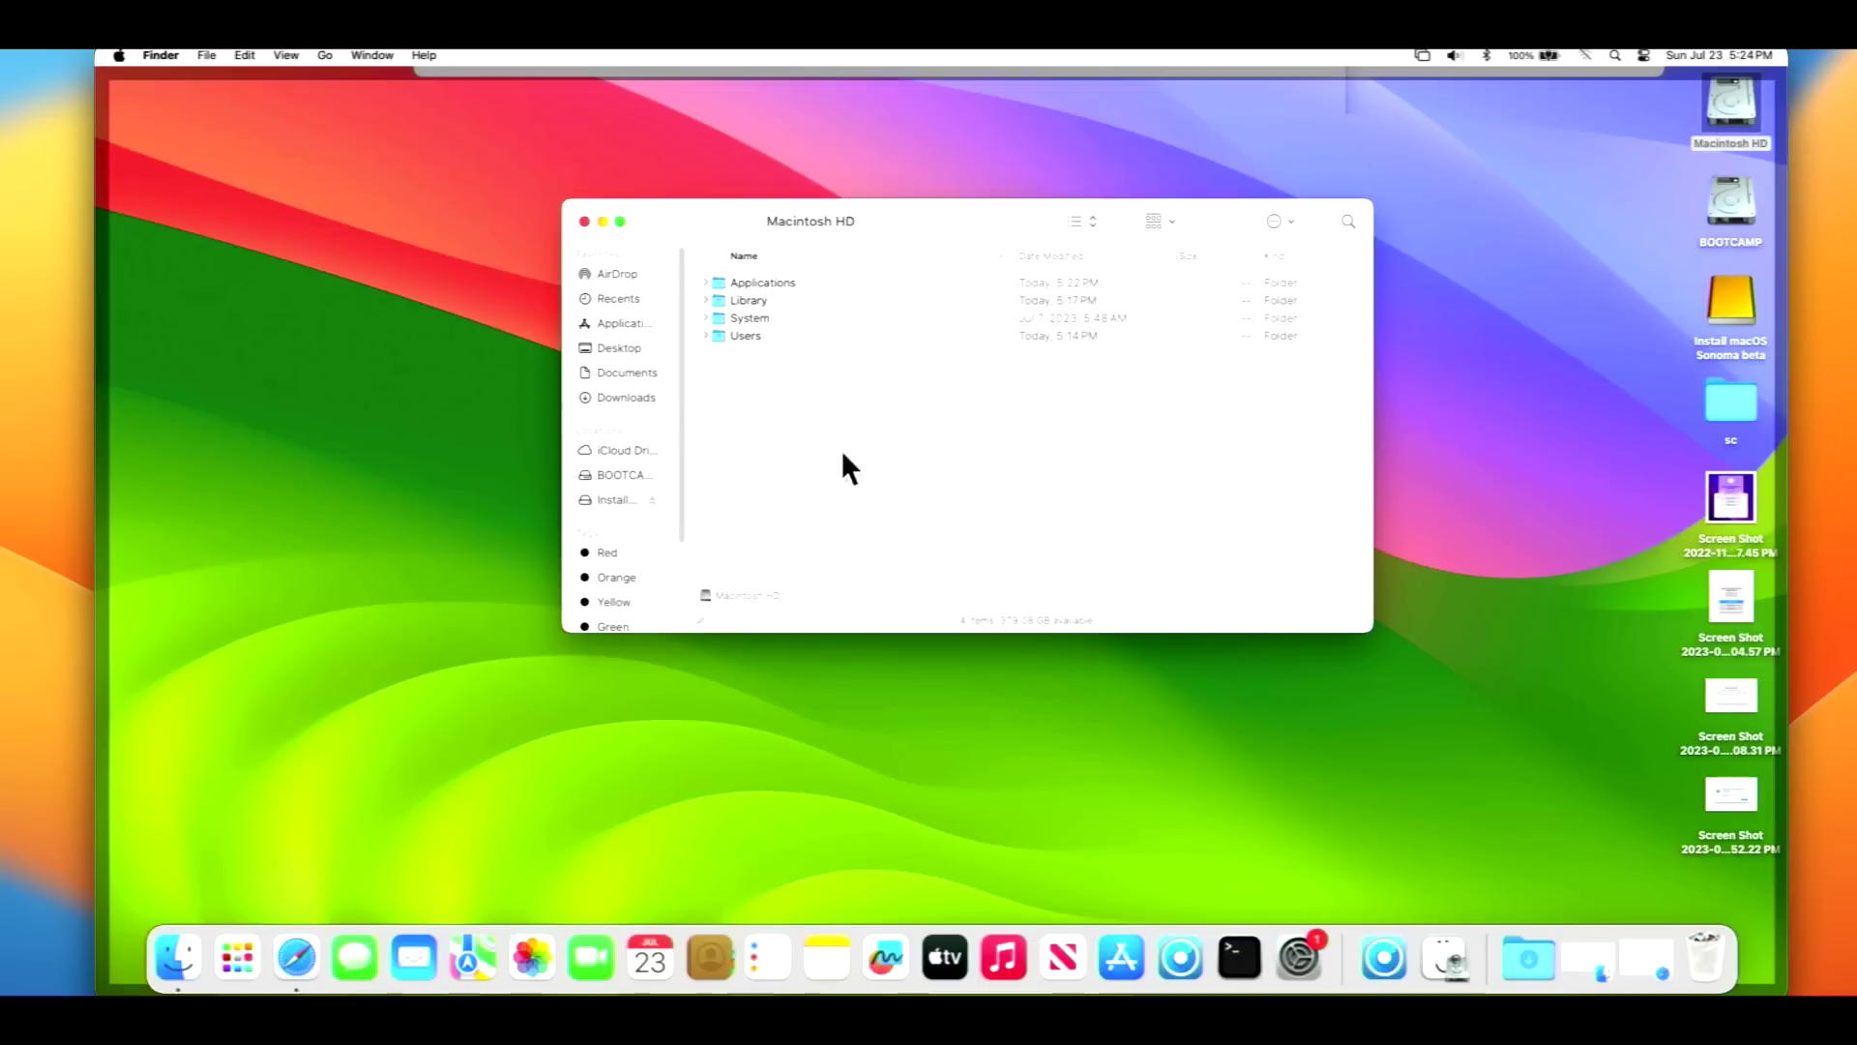
double_click(762, 282)
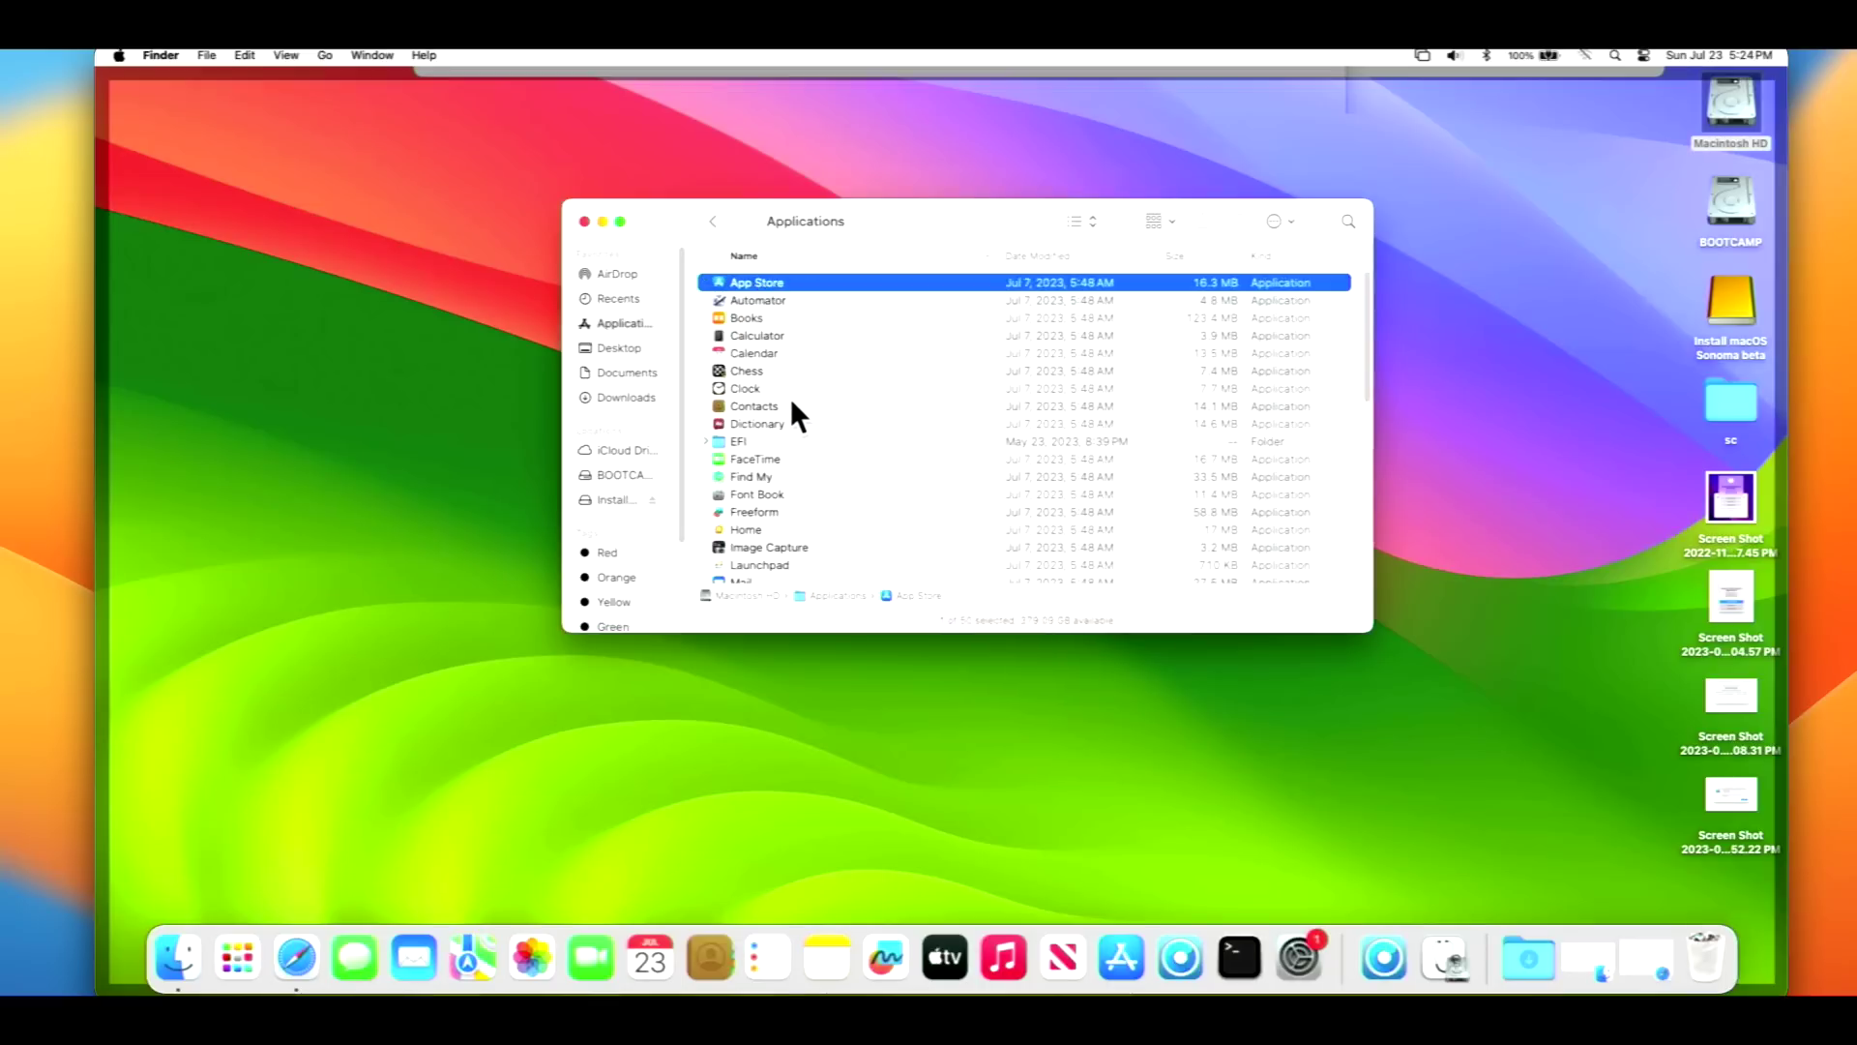
key("o")
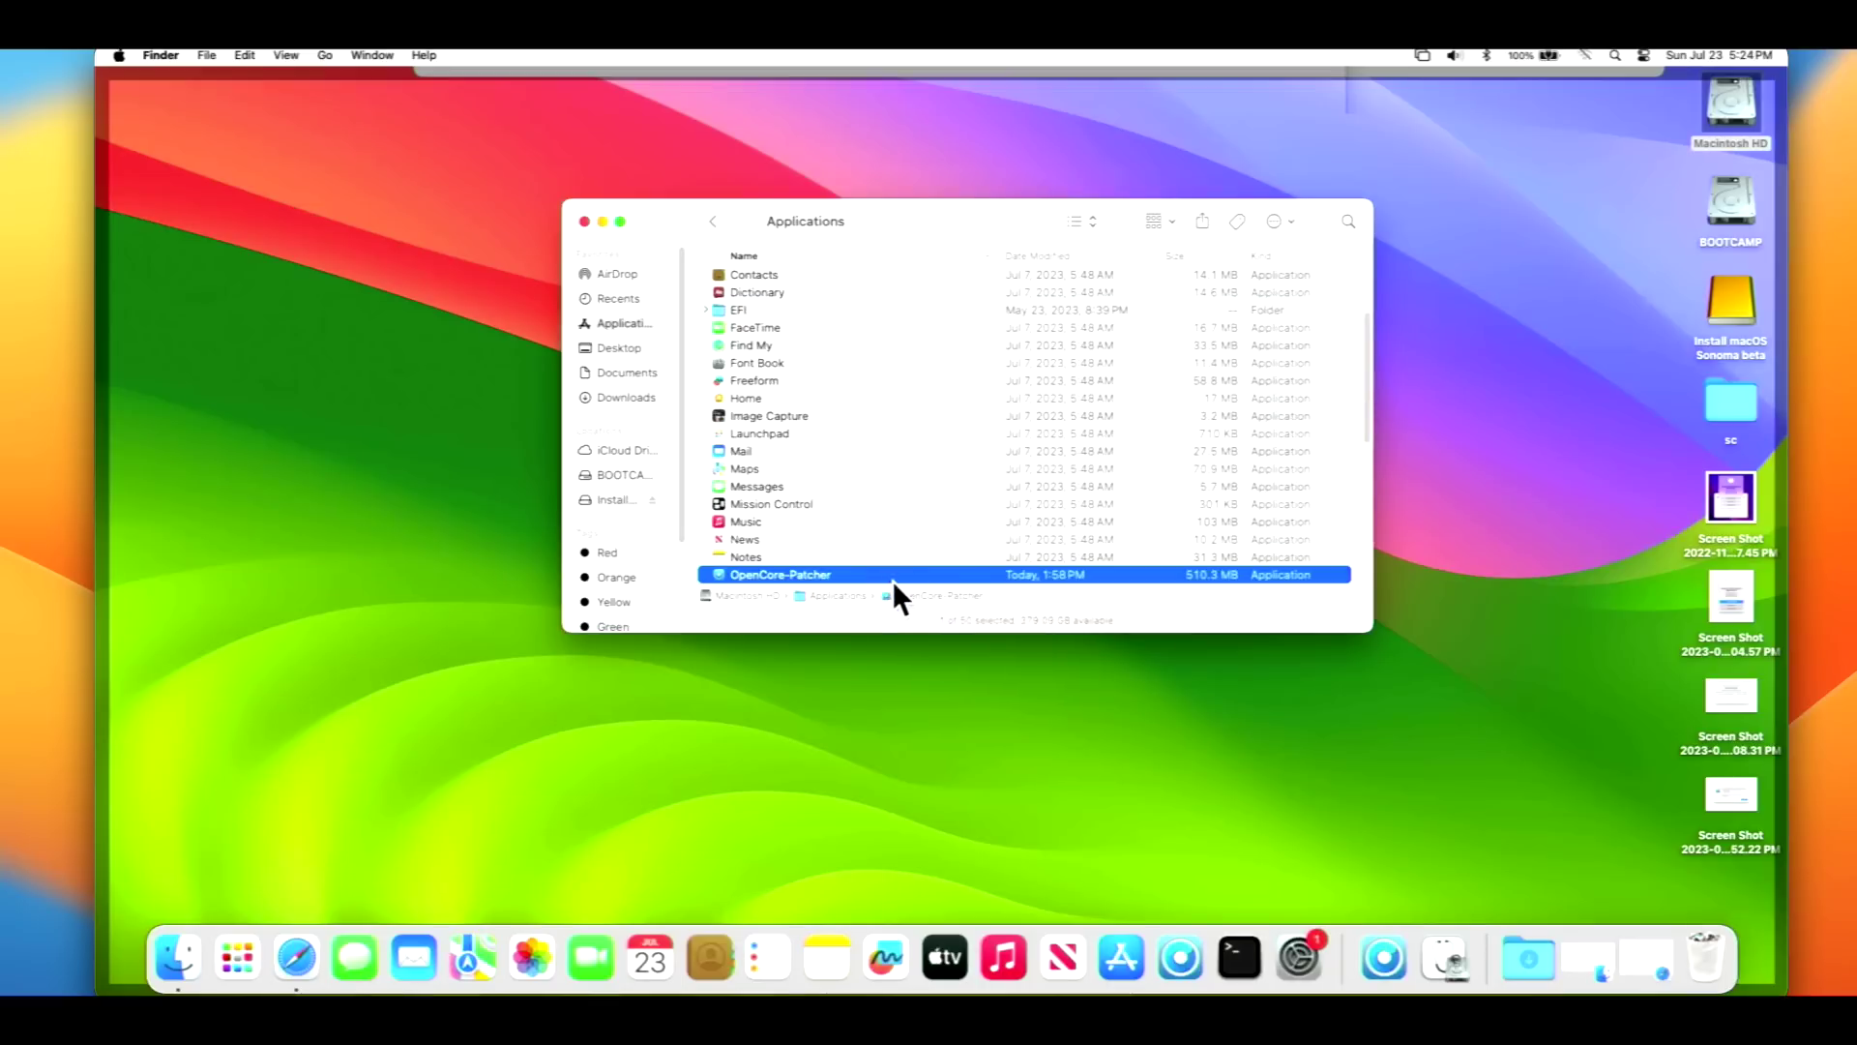
double_click(892, 575)
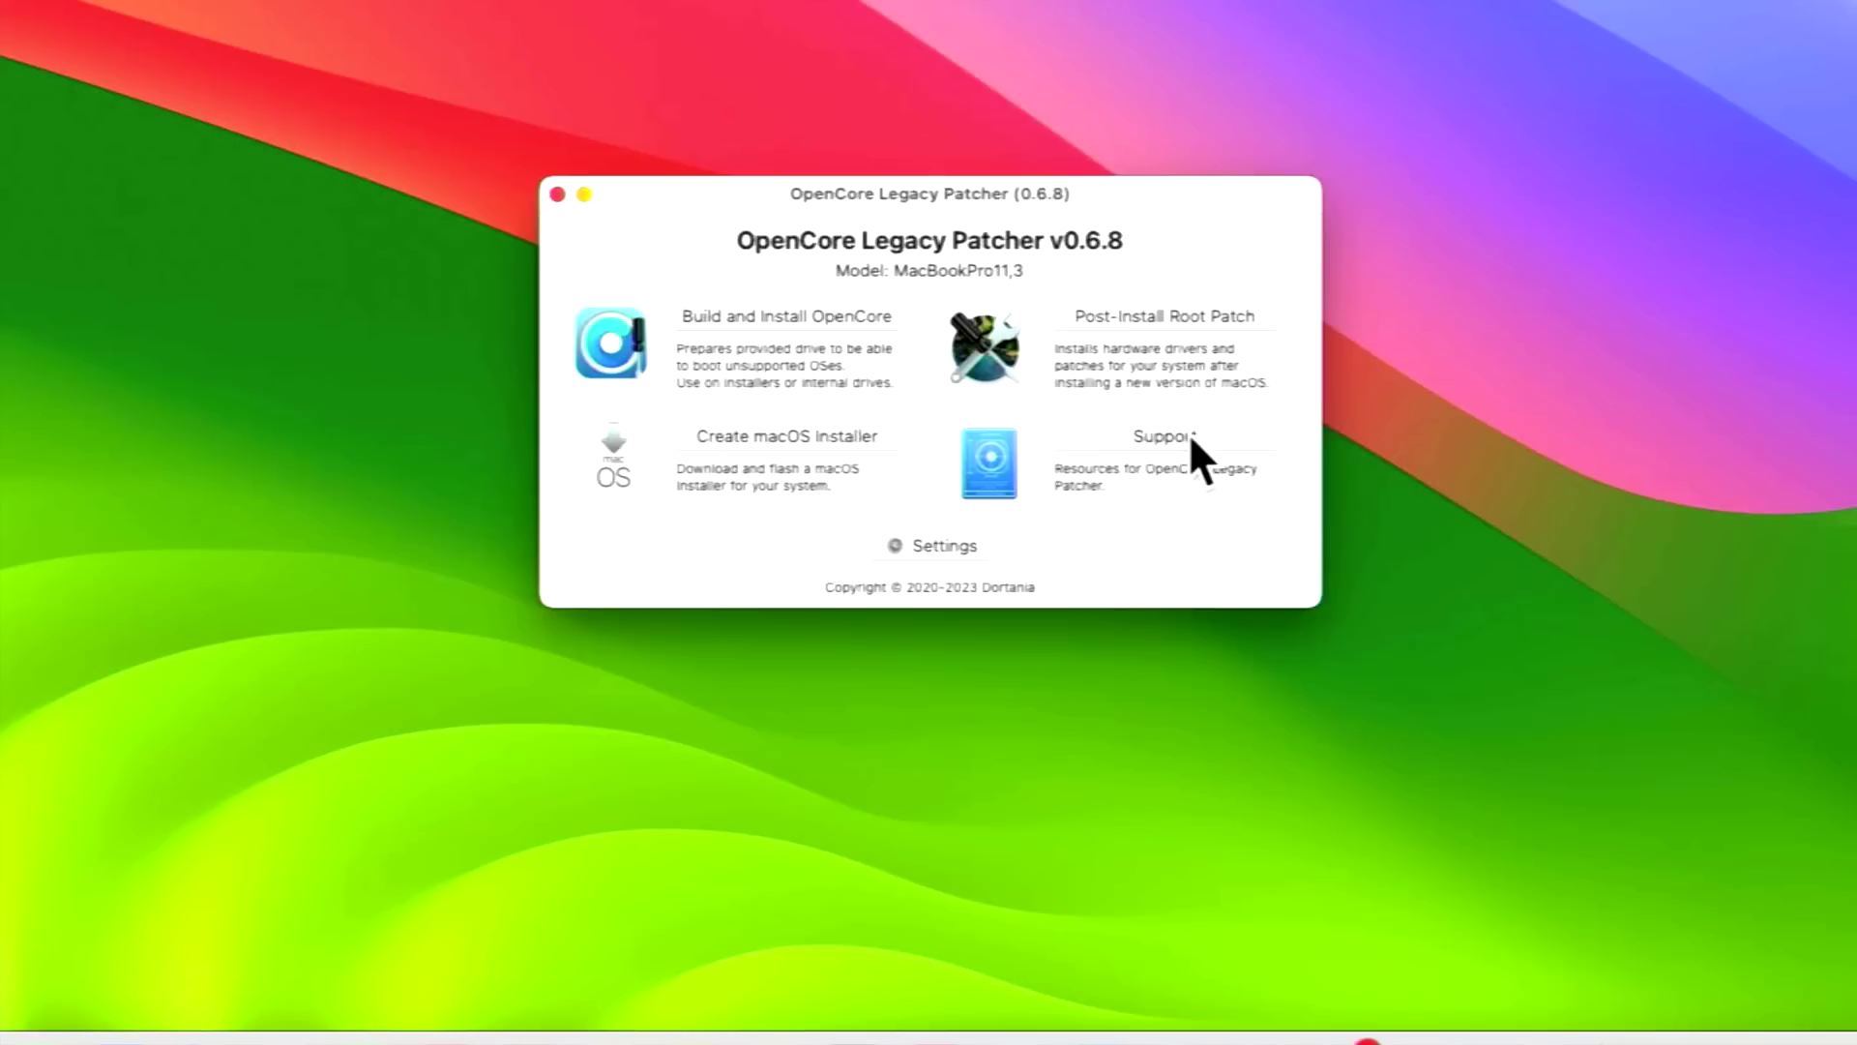
- Start root patching and relaunch the patcher as root with the administrator password
left_click(1211, 315)
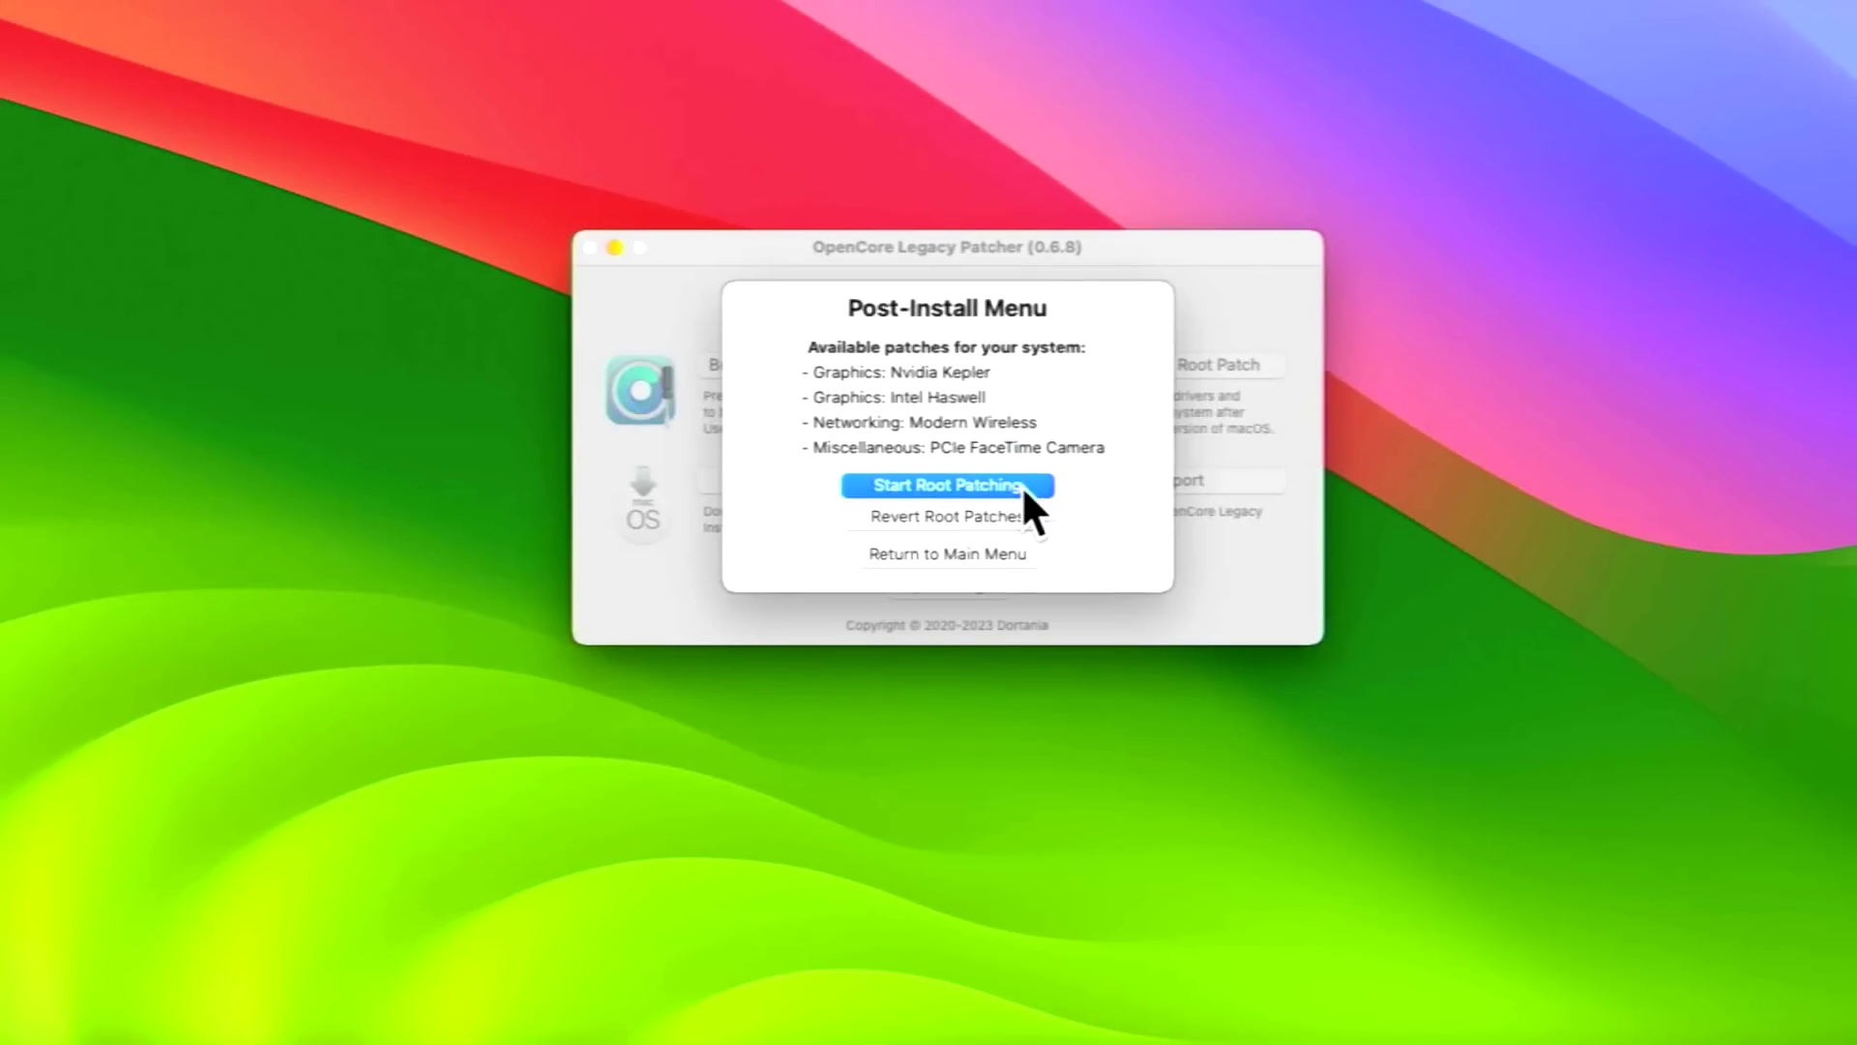
left_click(1010, 447)
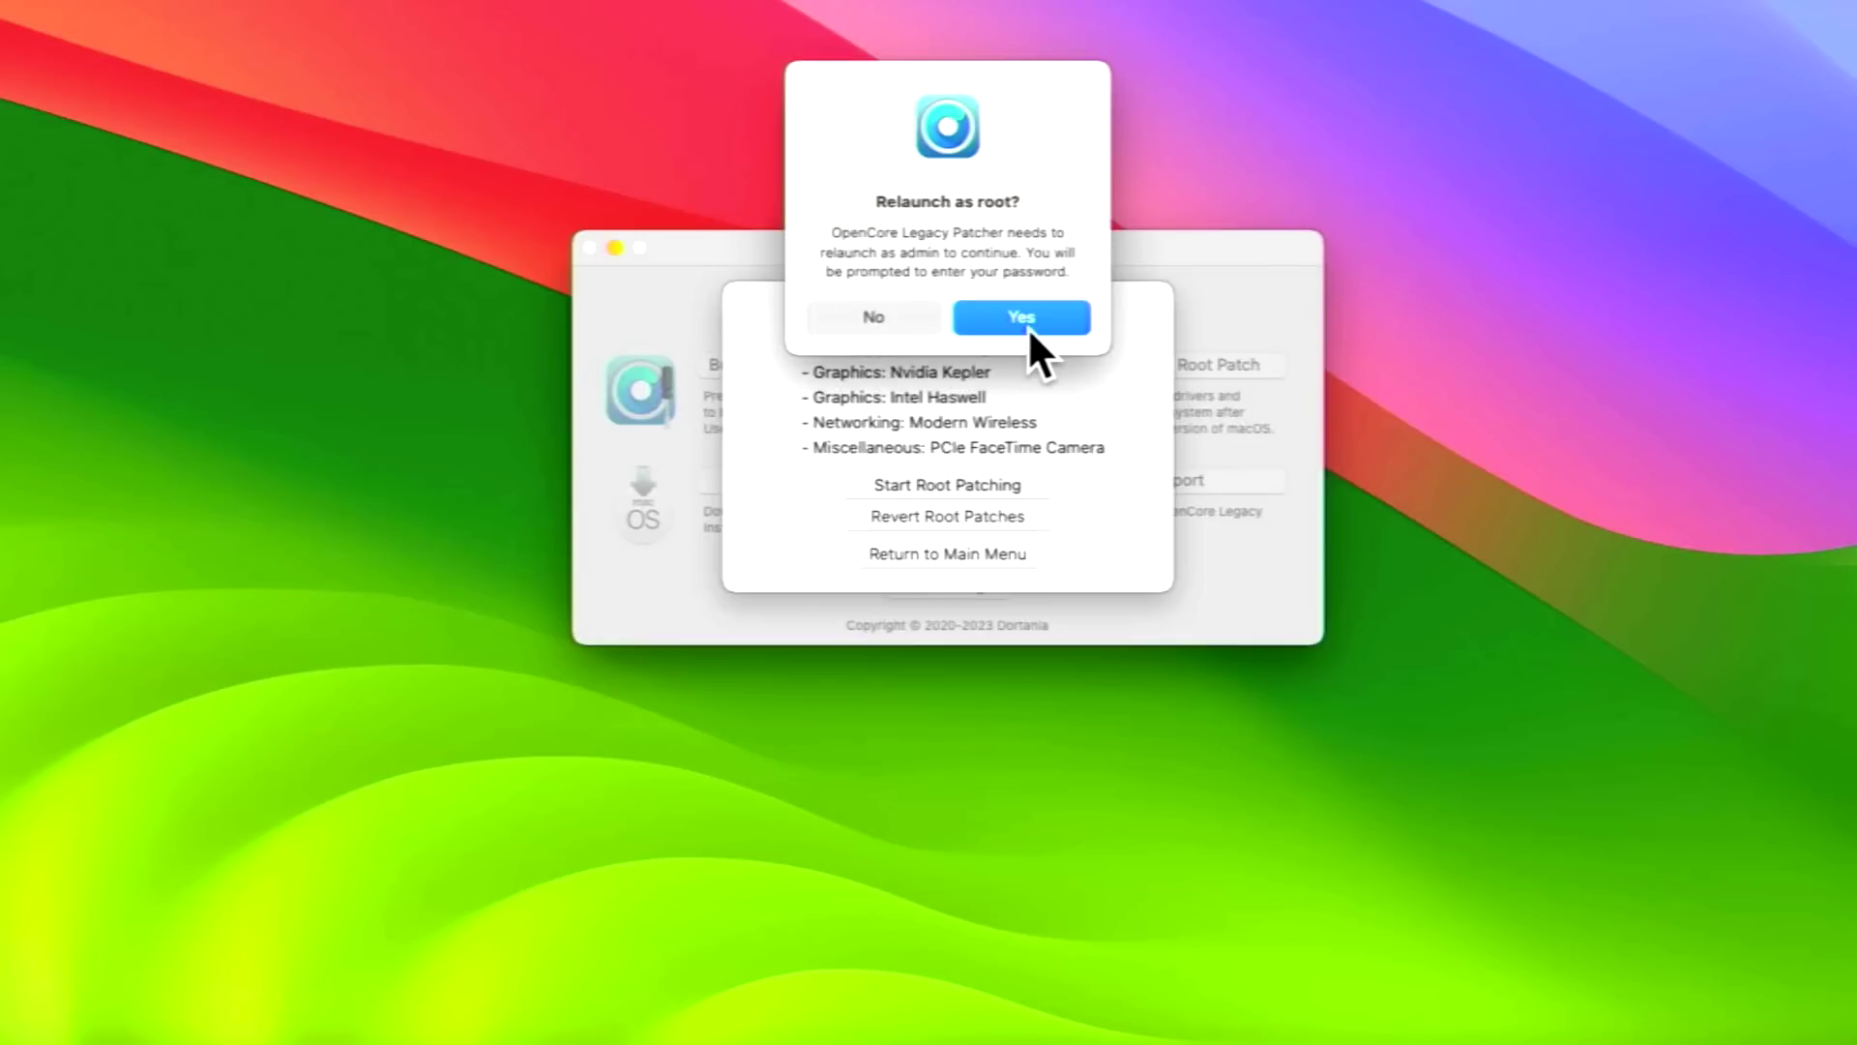
left_click(1030, 320)
type("test")
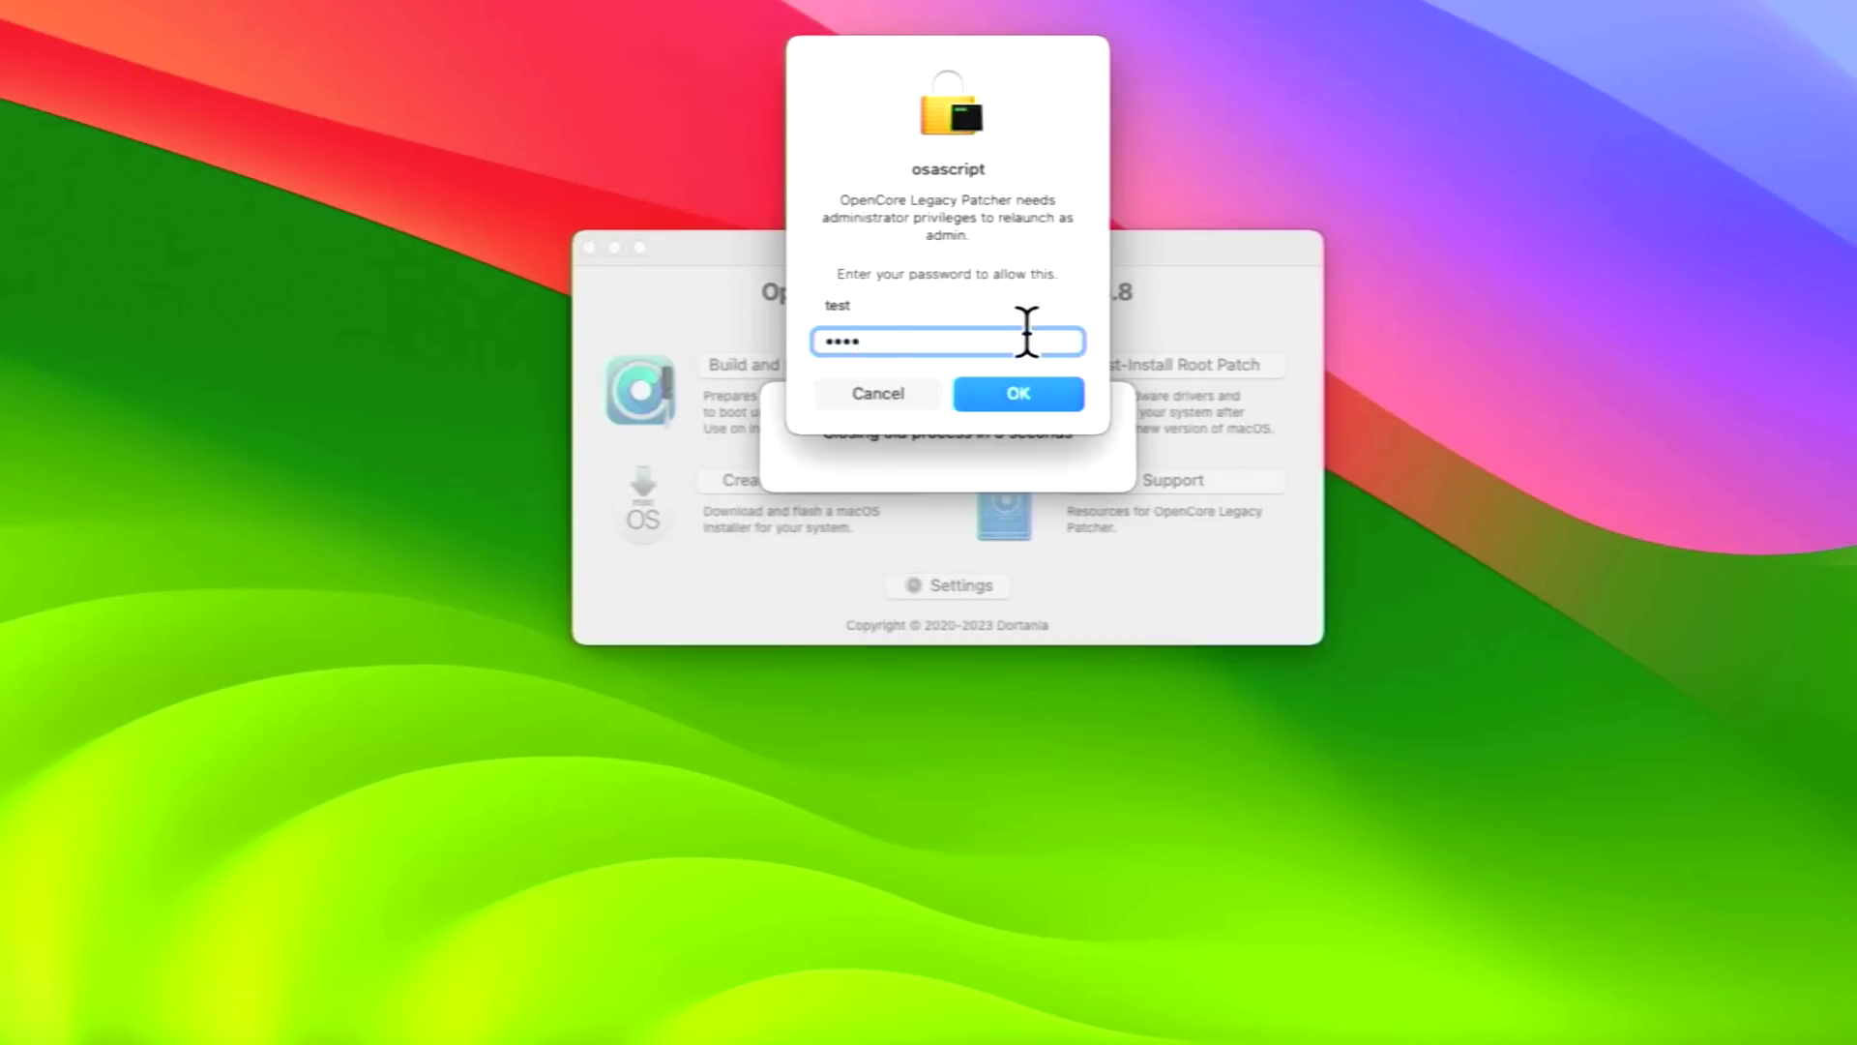
key("Return")
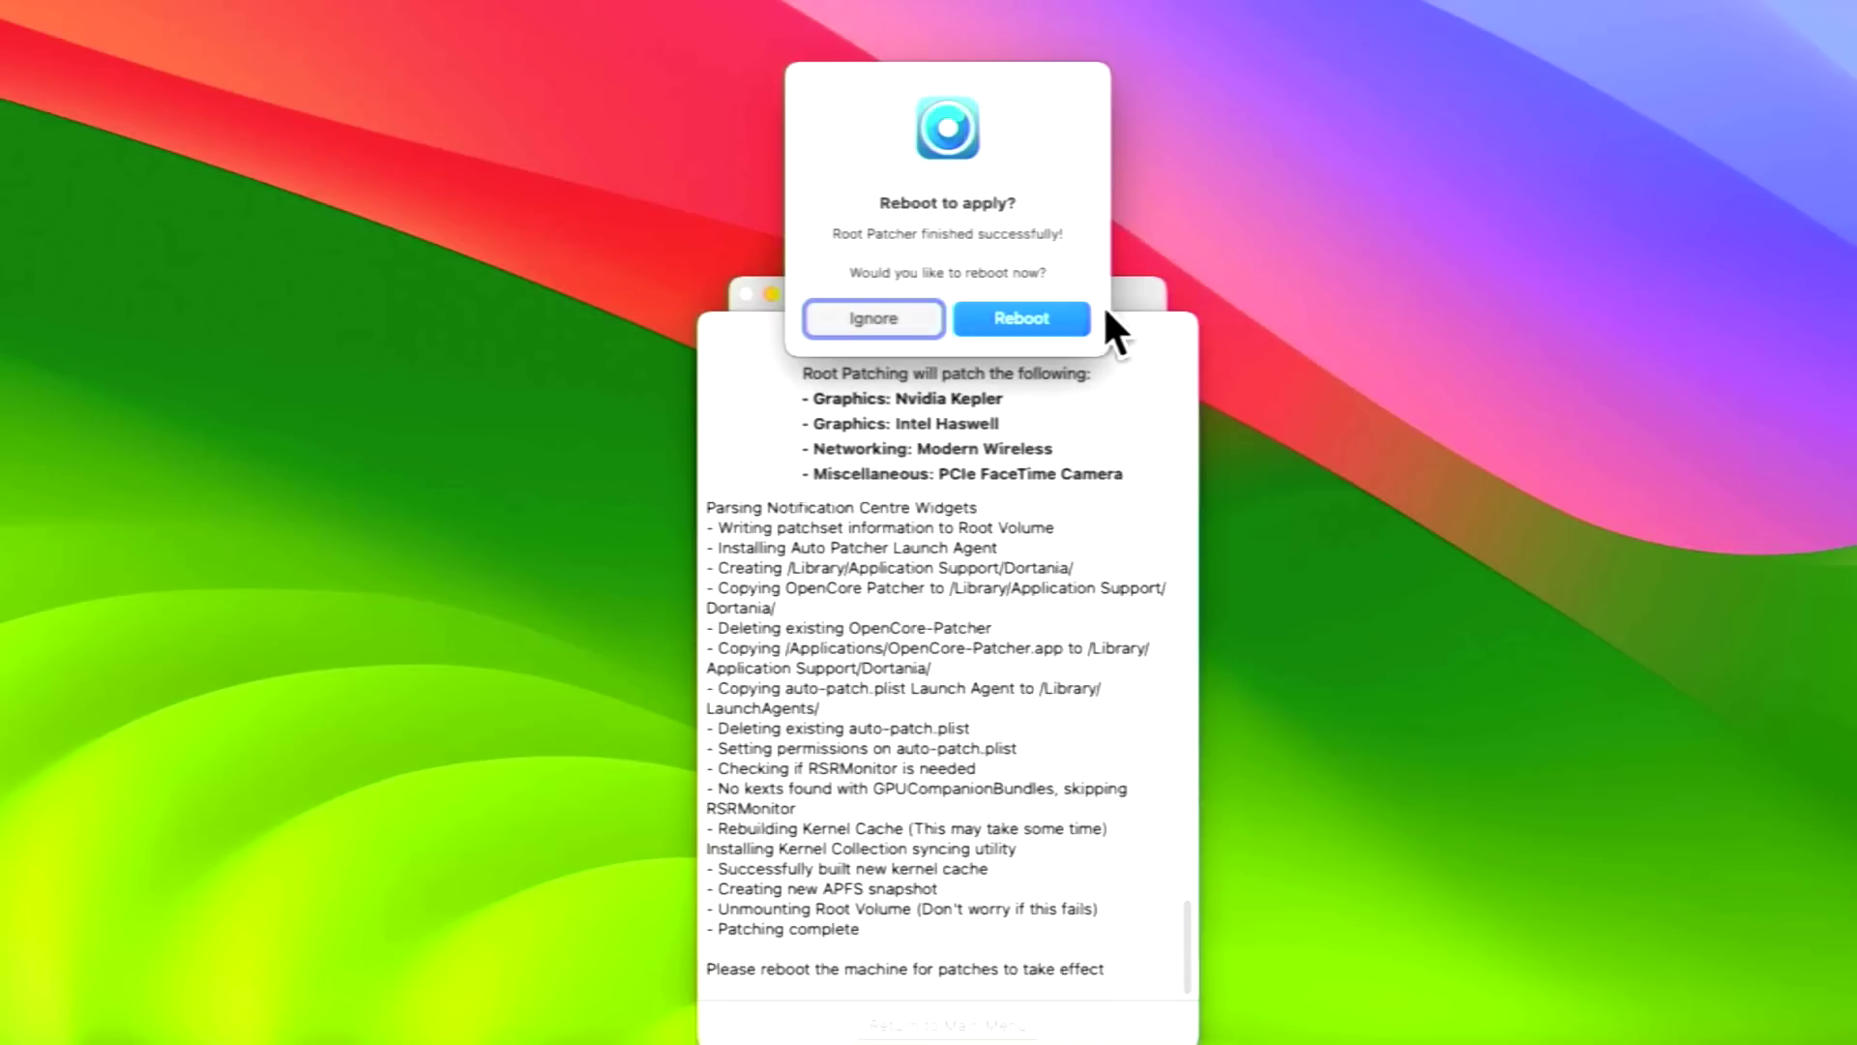
- Reboot into the root-patched Macintosh HD and log in with the account password
left_click(1072, 319)
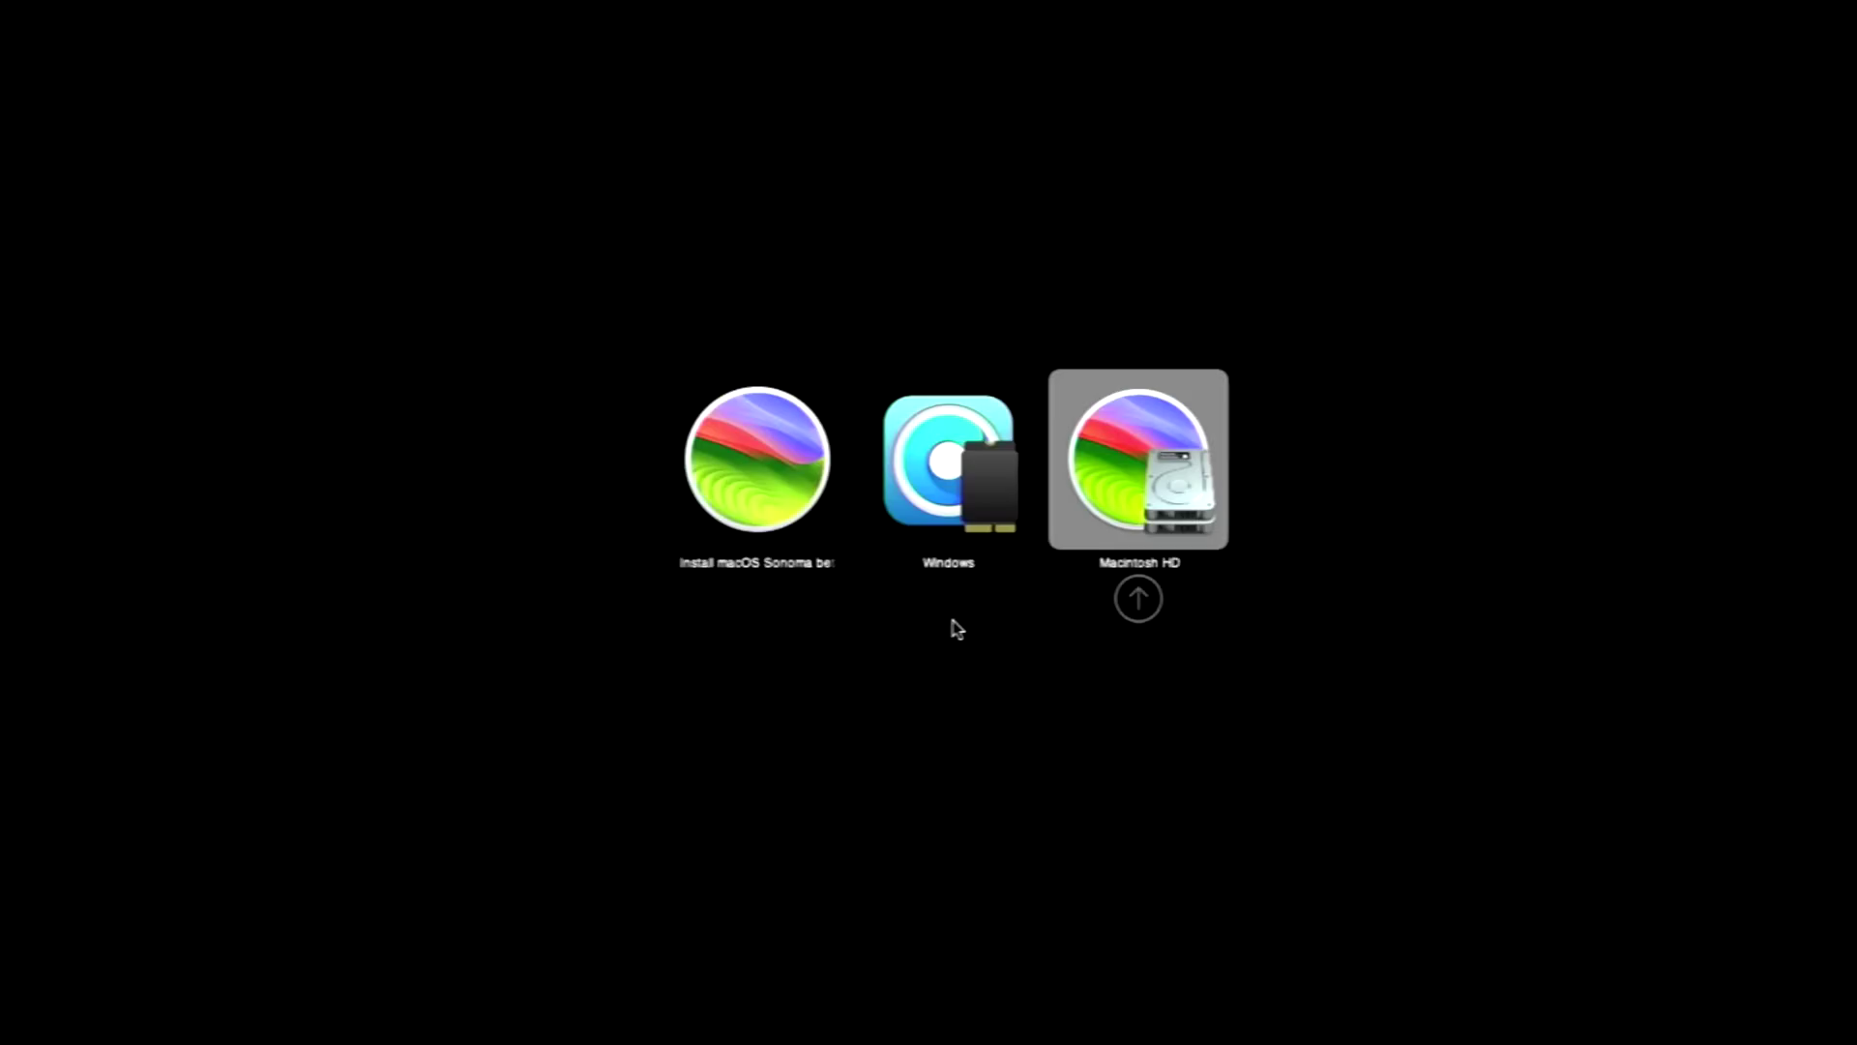
key("Return")
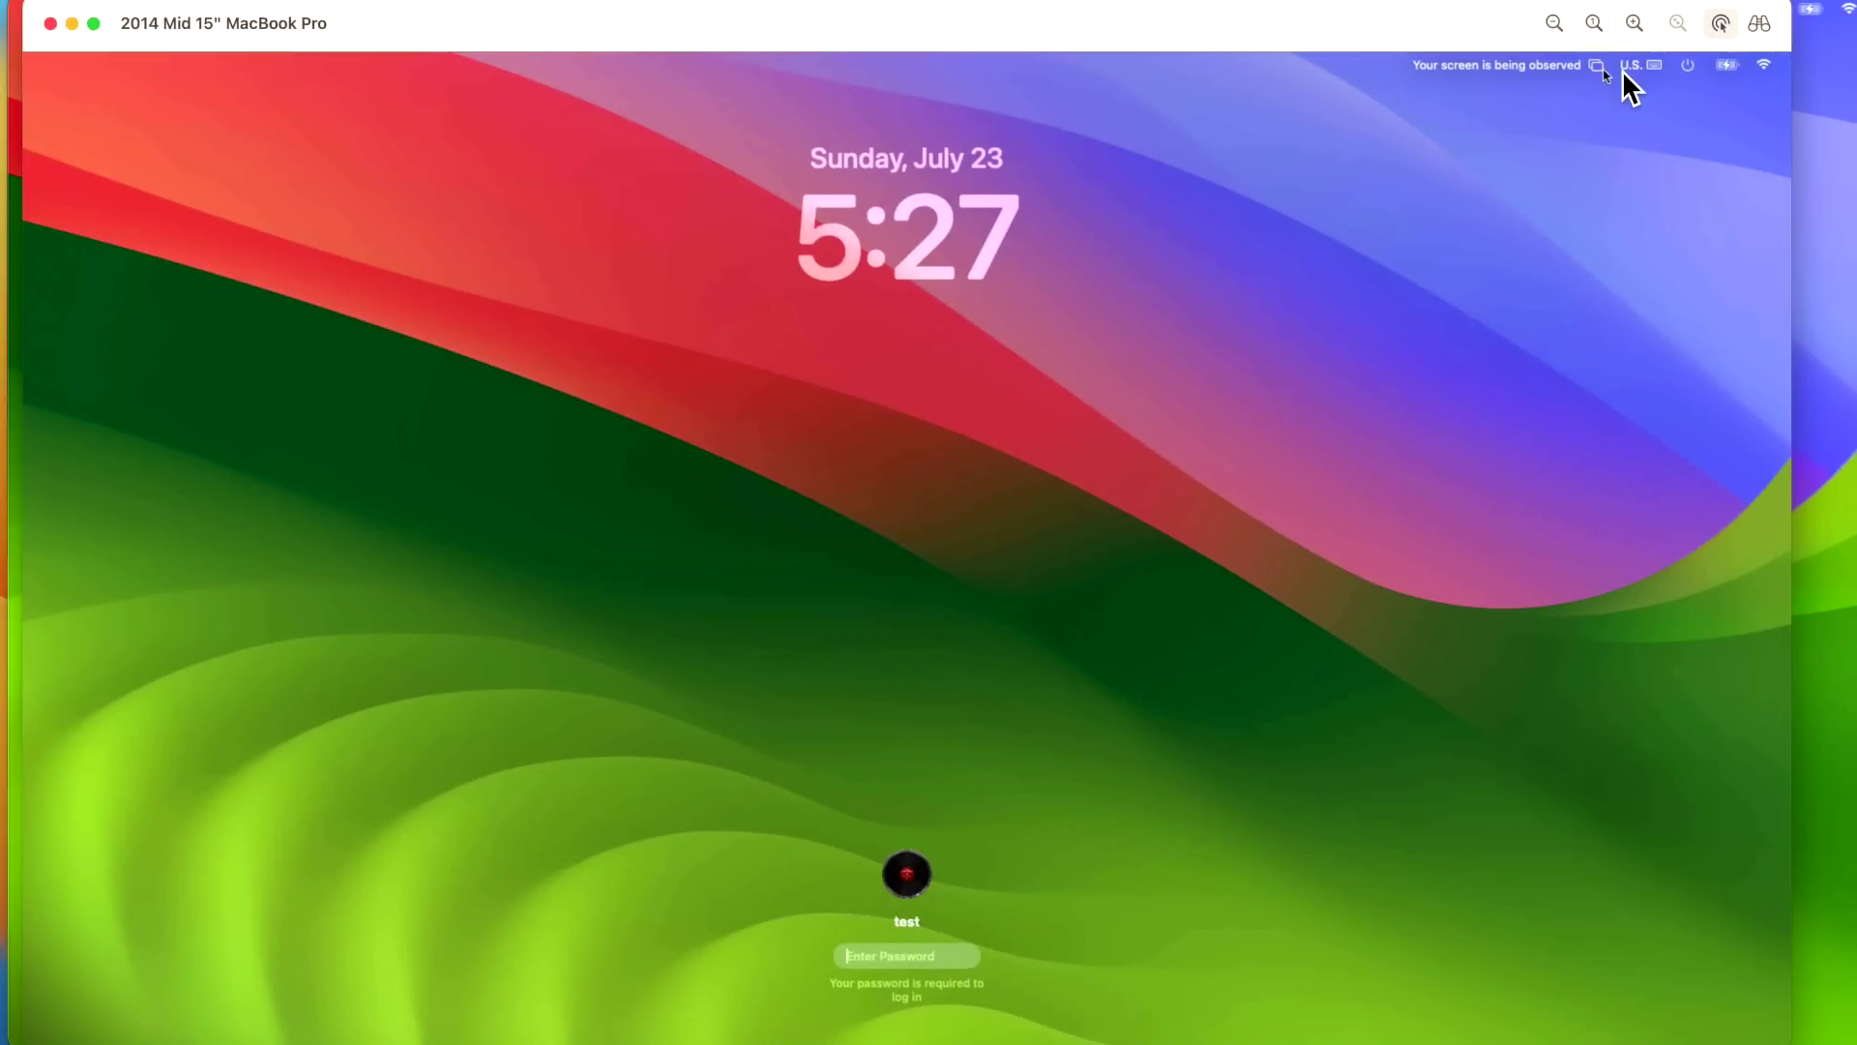
left_click(1695, 70)
left_click(1692, 72)
type("t")
type("est")
key("Return")
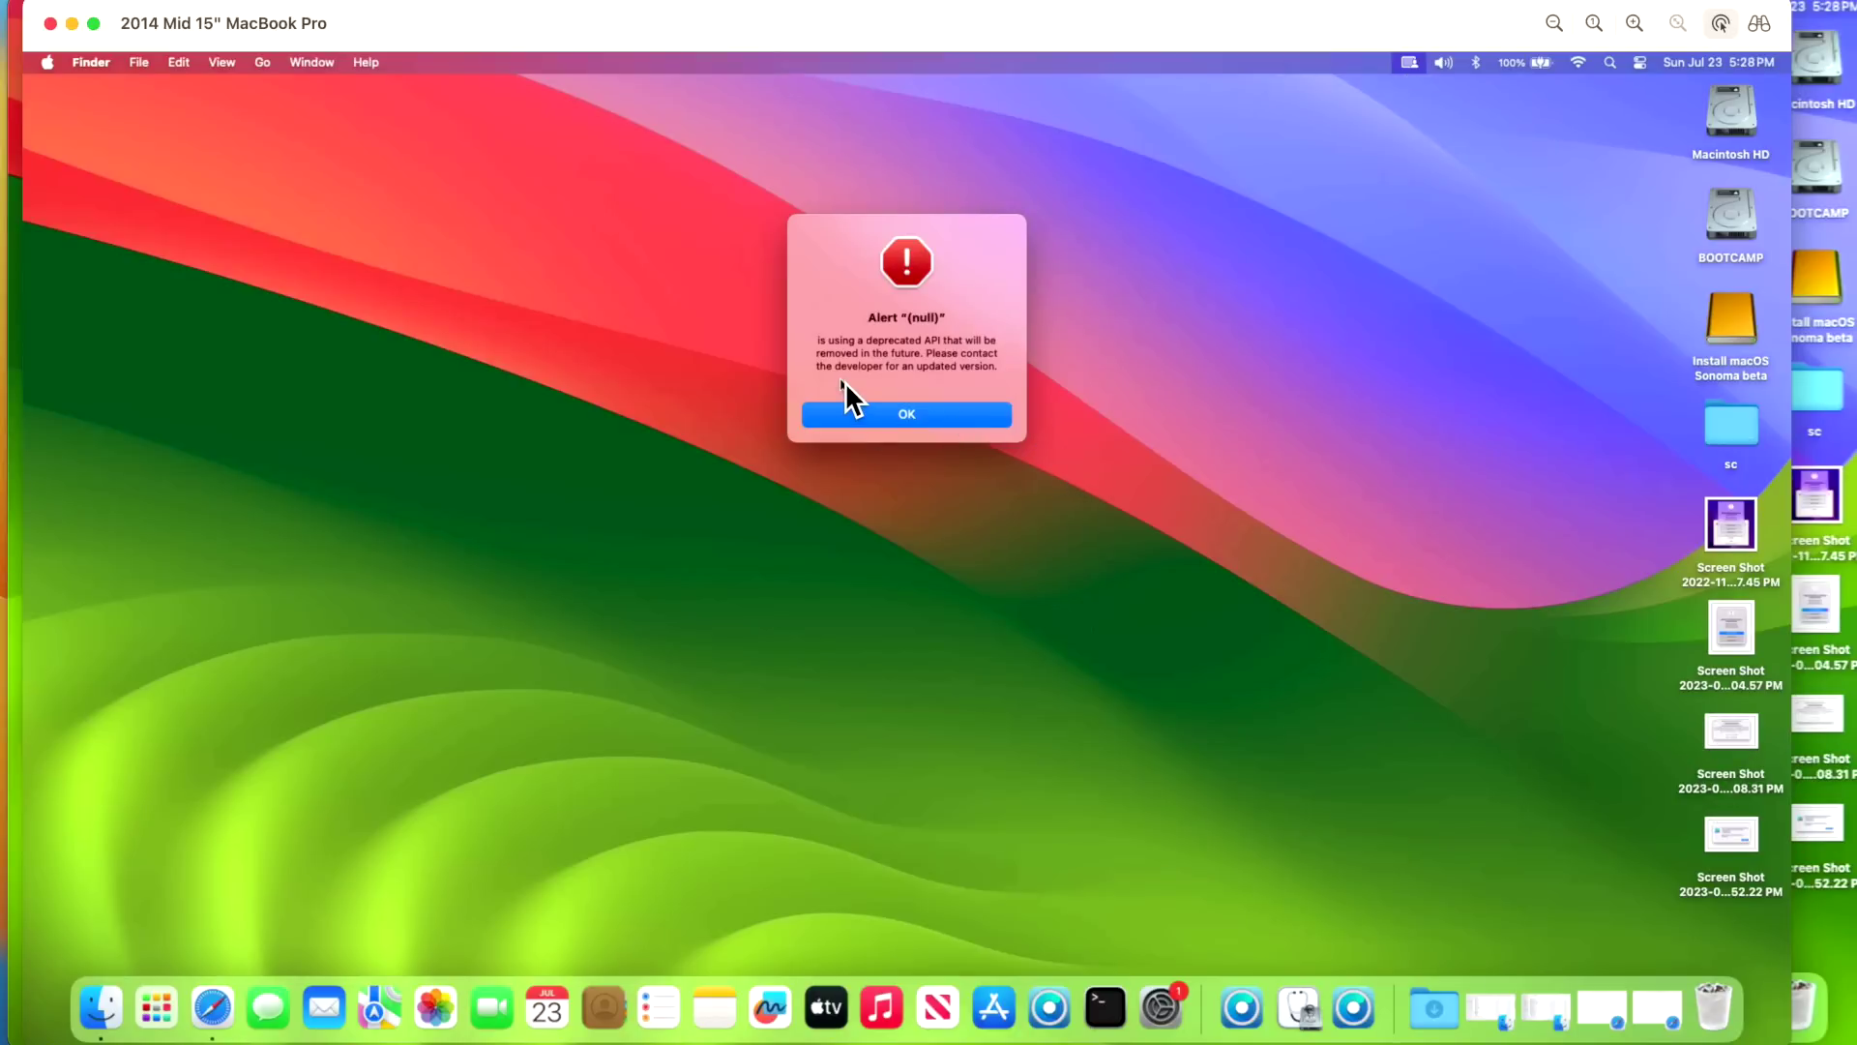
- Dismiss the deprecated-API alert and accept building OpenCore for installing to the internal disk
left_click(948, 414)
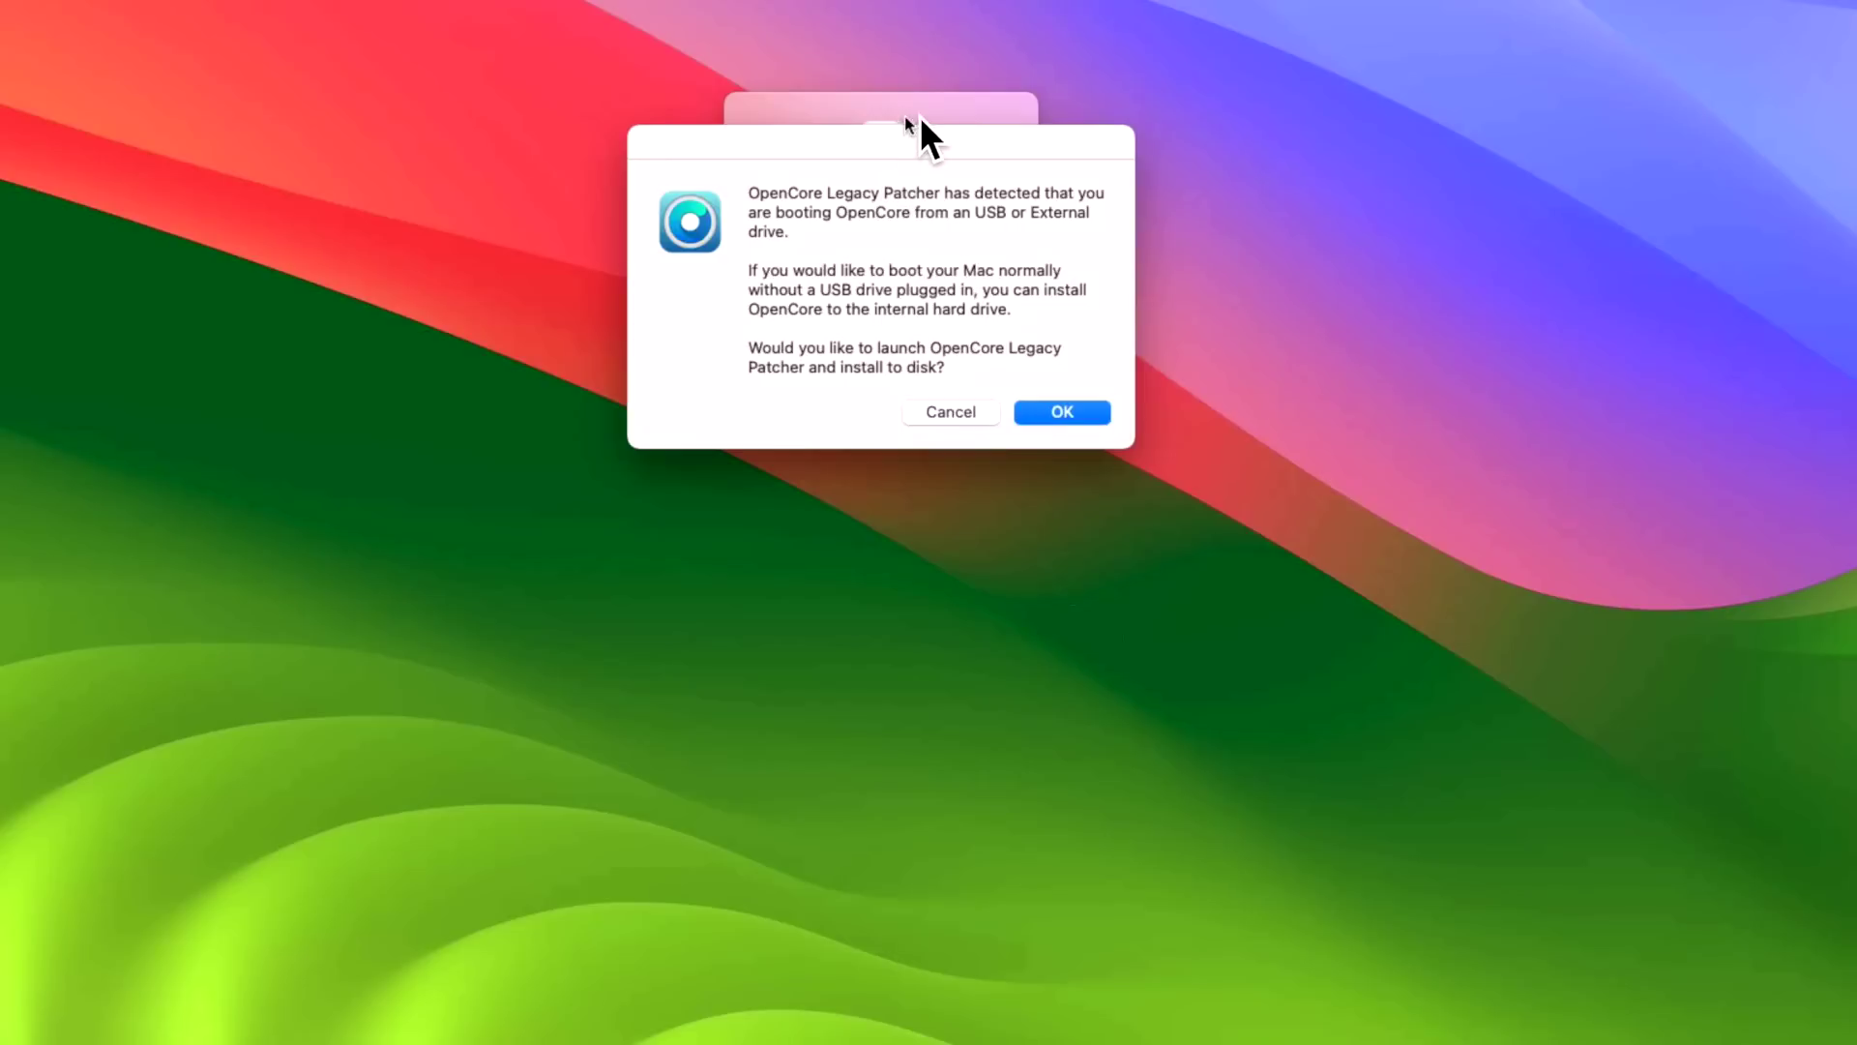
left_click(926, 112)
left_click(925, 360)
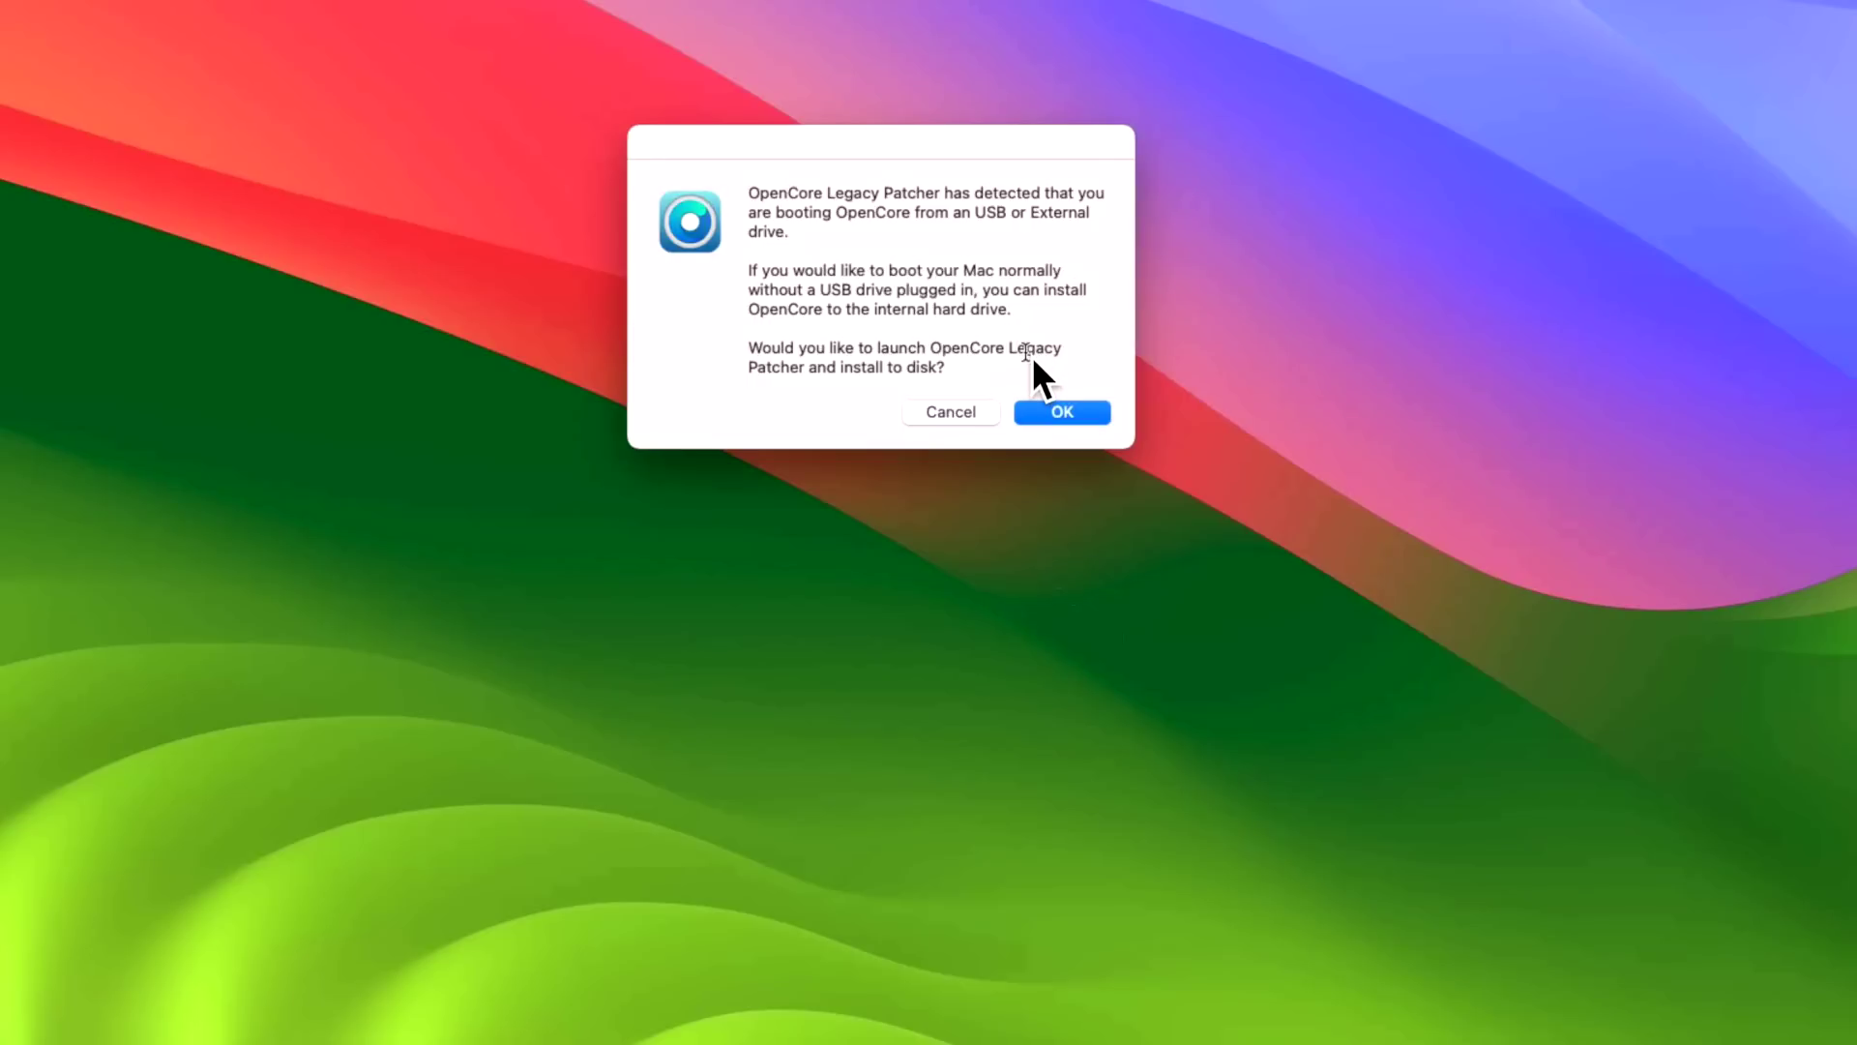
left_click(1062, 412)
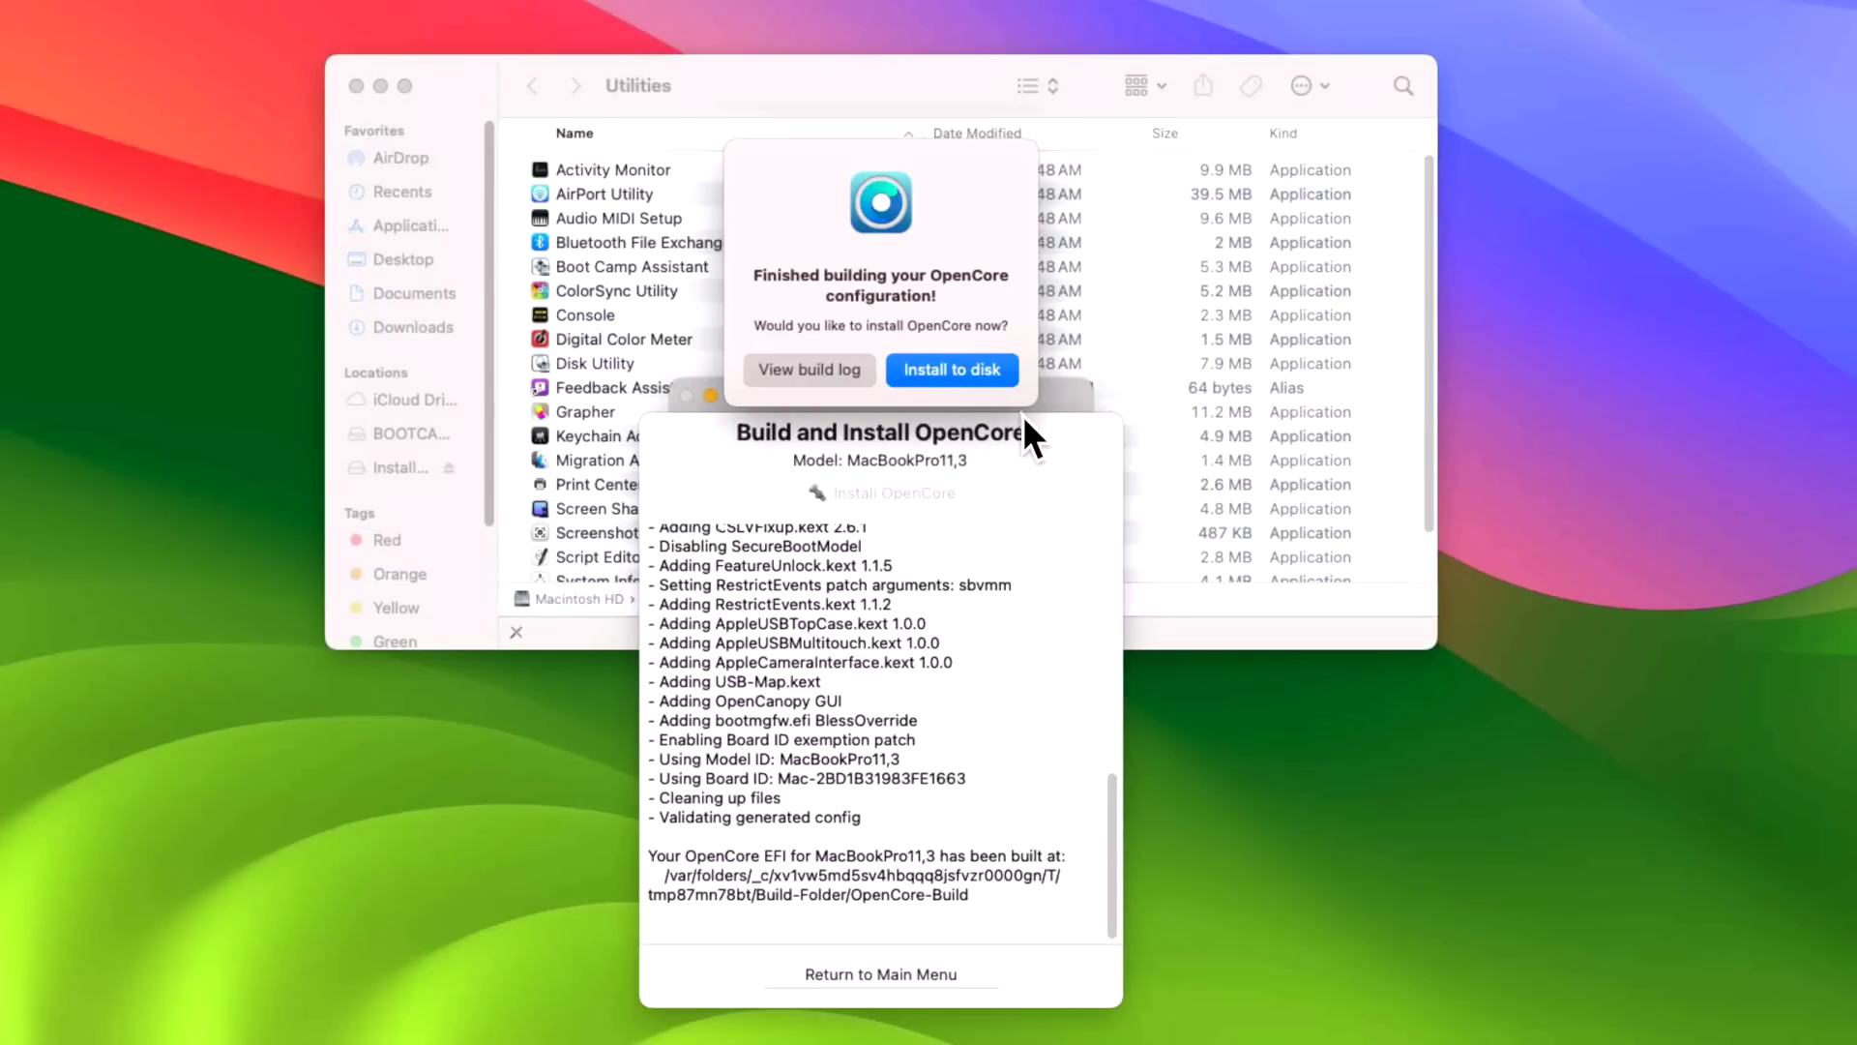
- Install the built OpenCore onto disk0's disk0s1 EFI partition, authorising with the administrator password
left_click(985, 370)
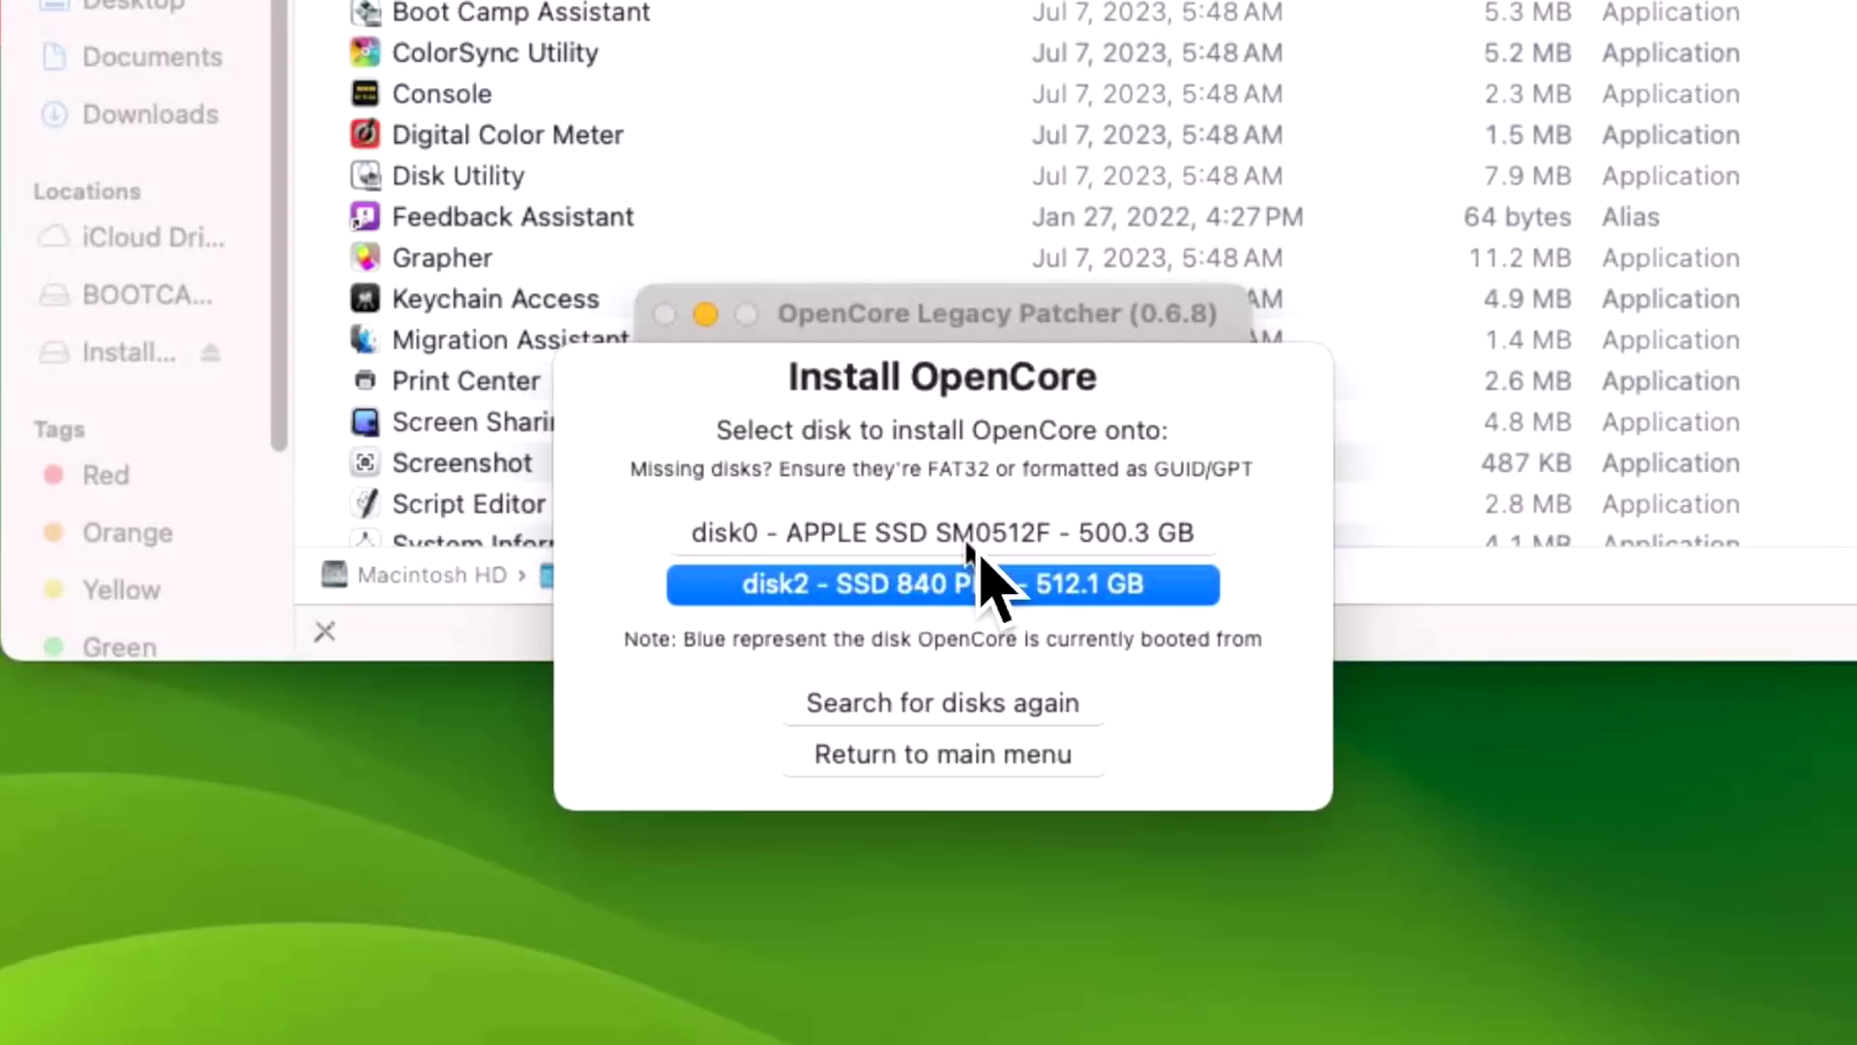
left_click(967, 538)
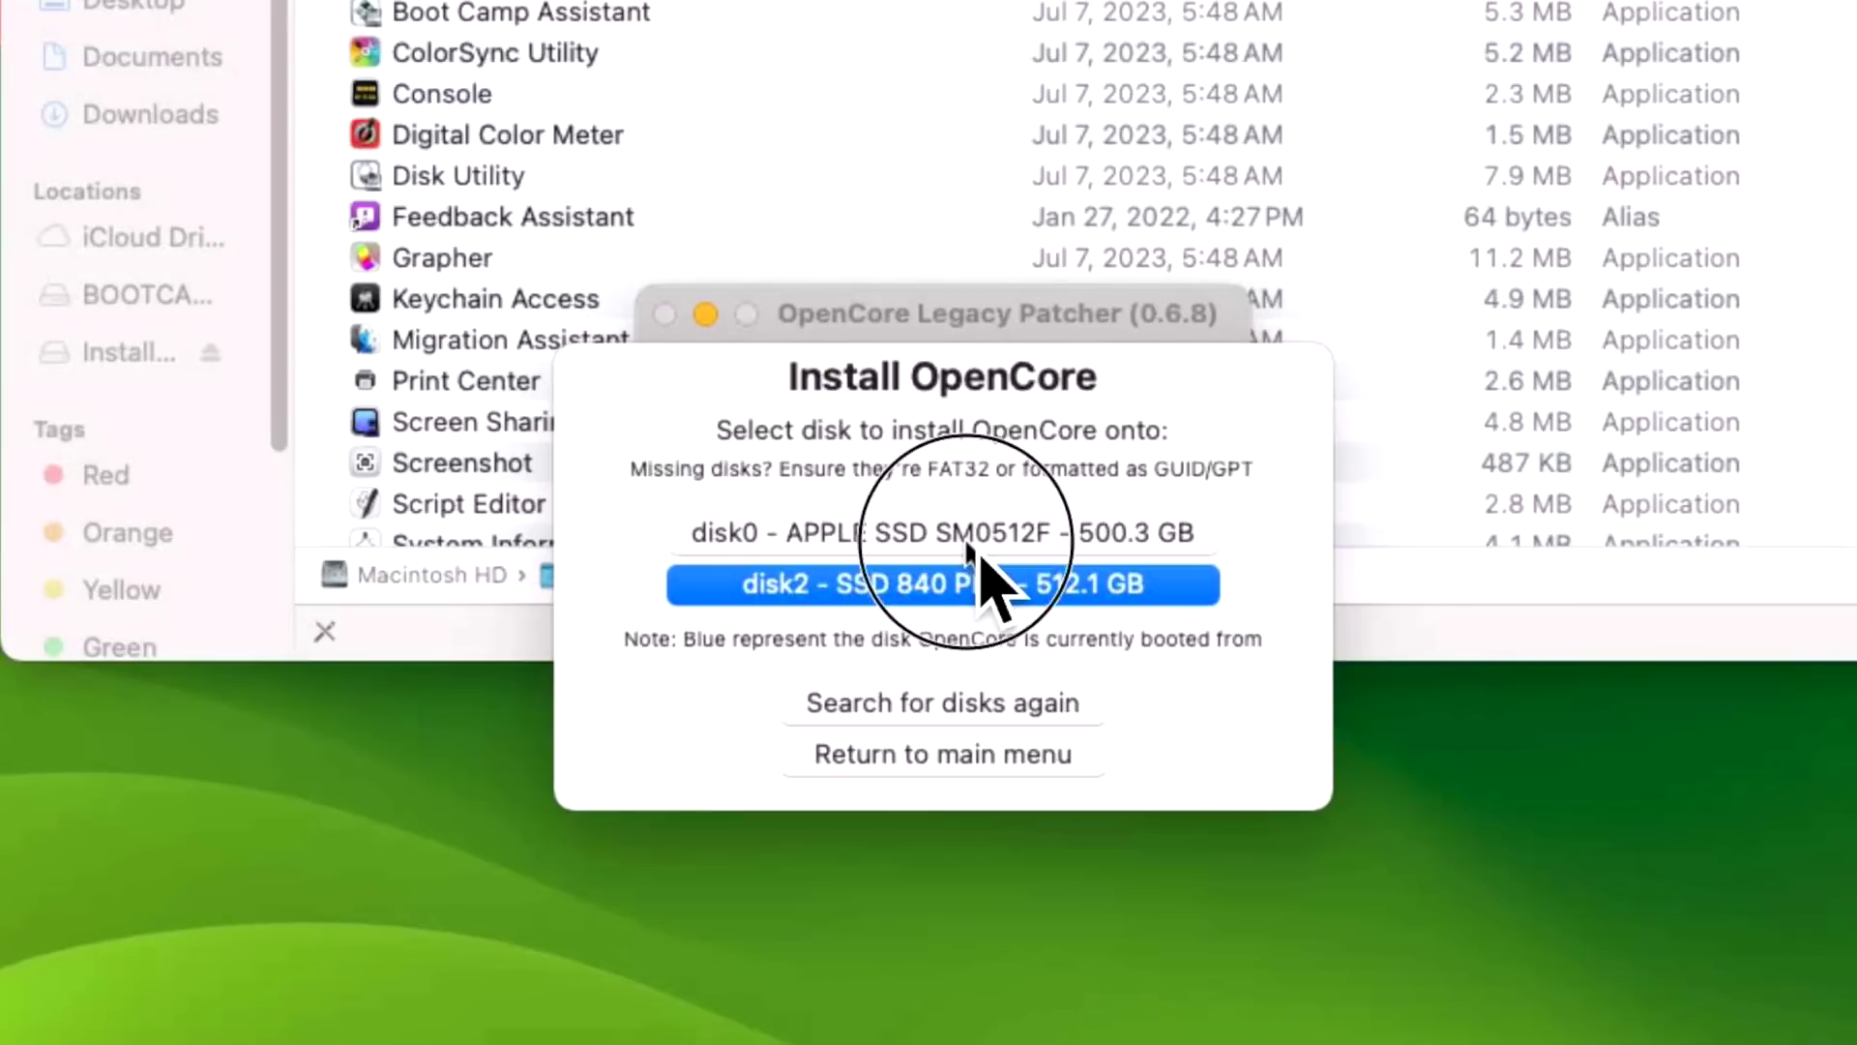
left_click(996, 468)
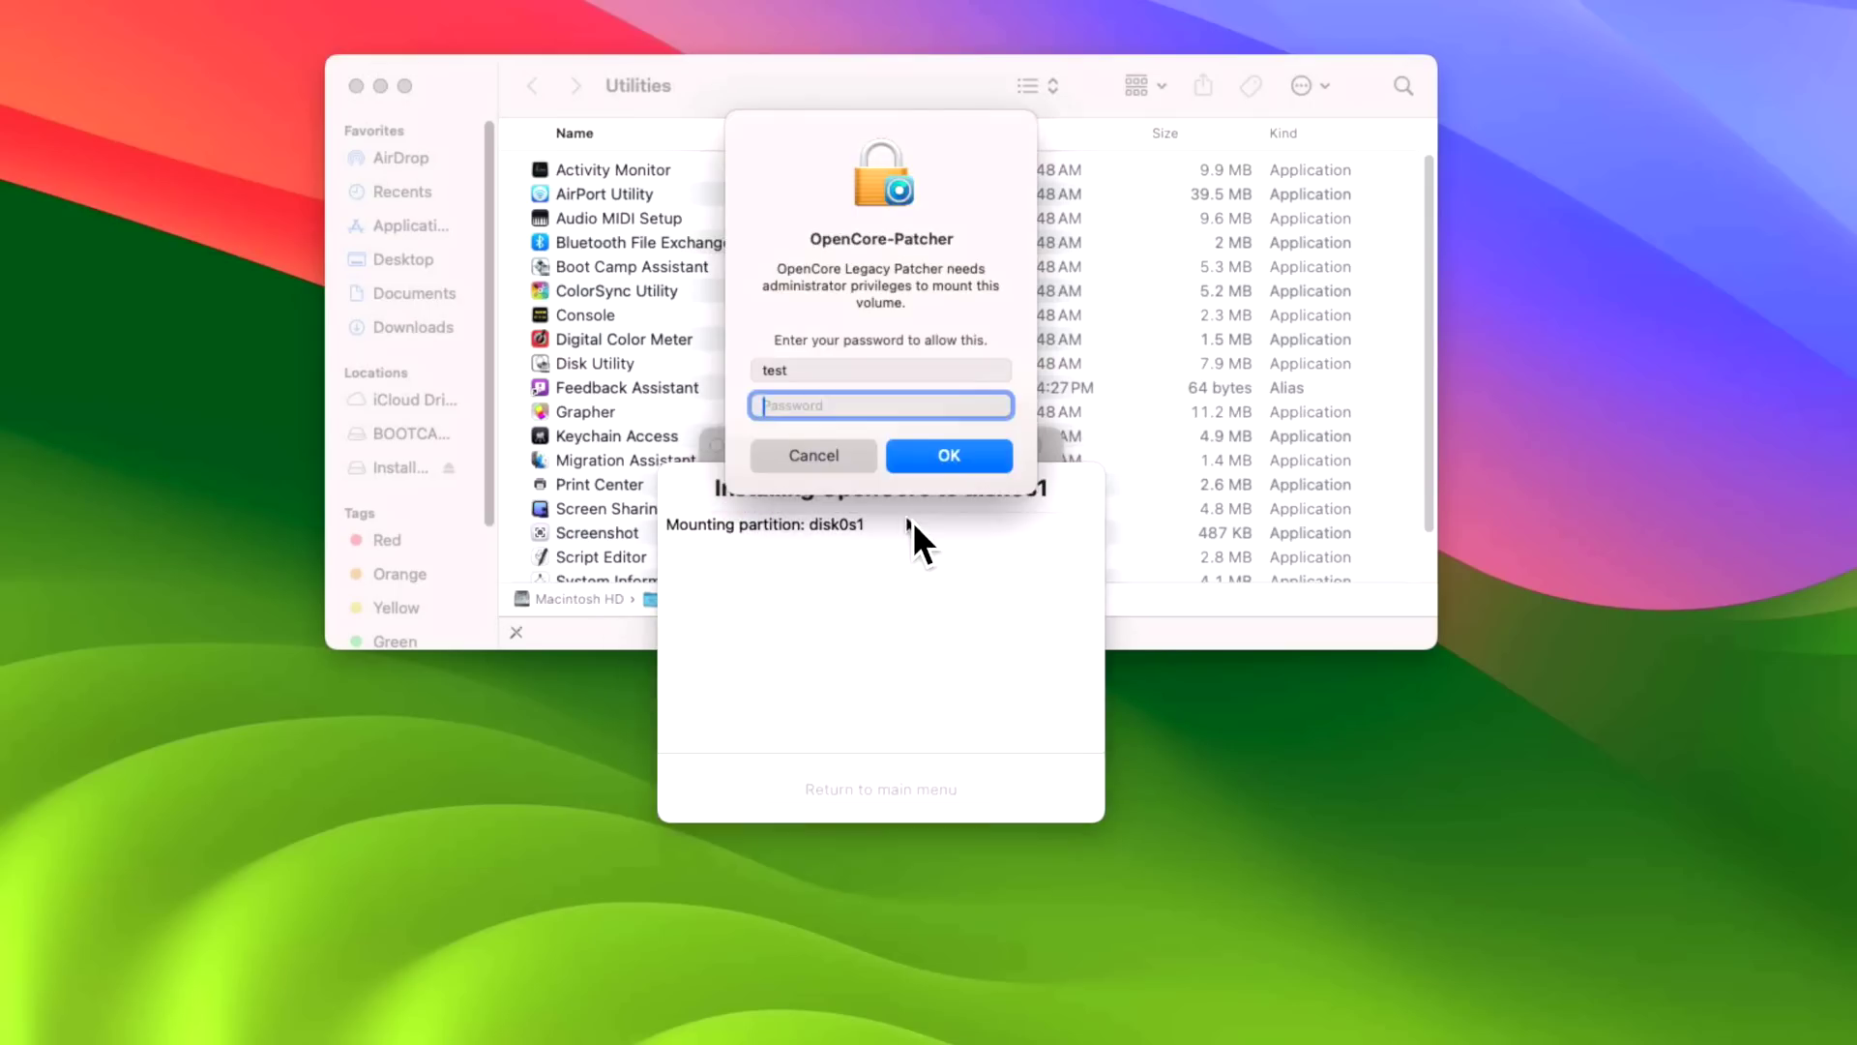
type("test")
key("Return")
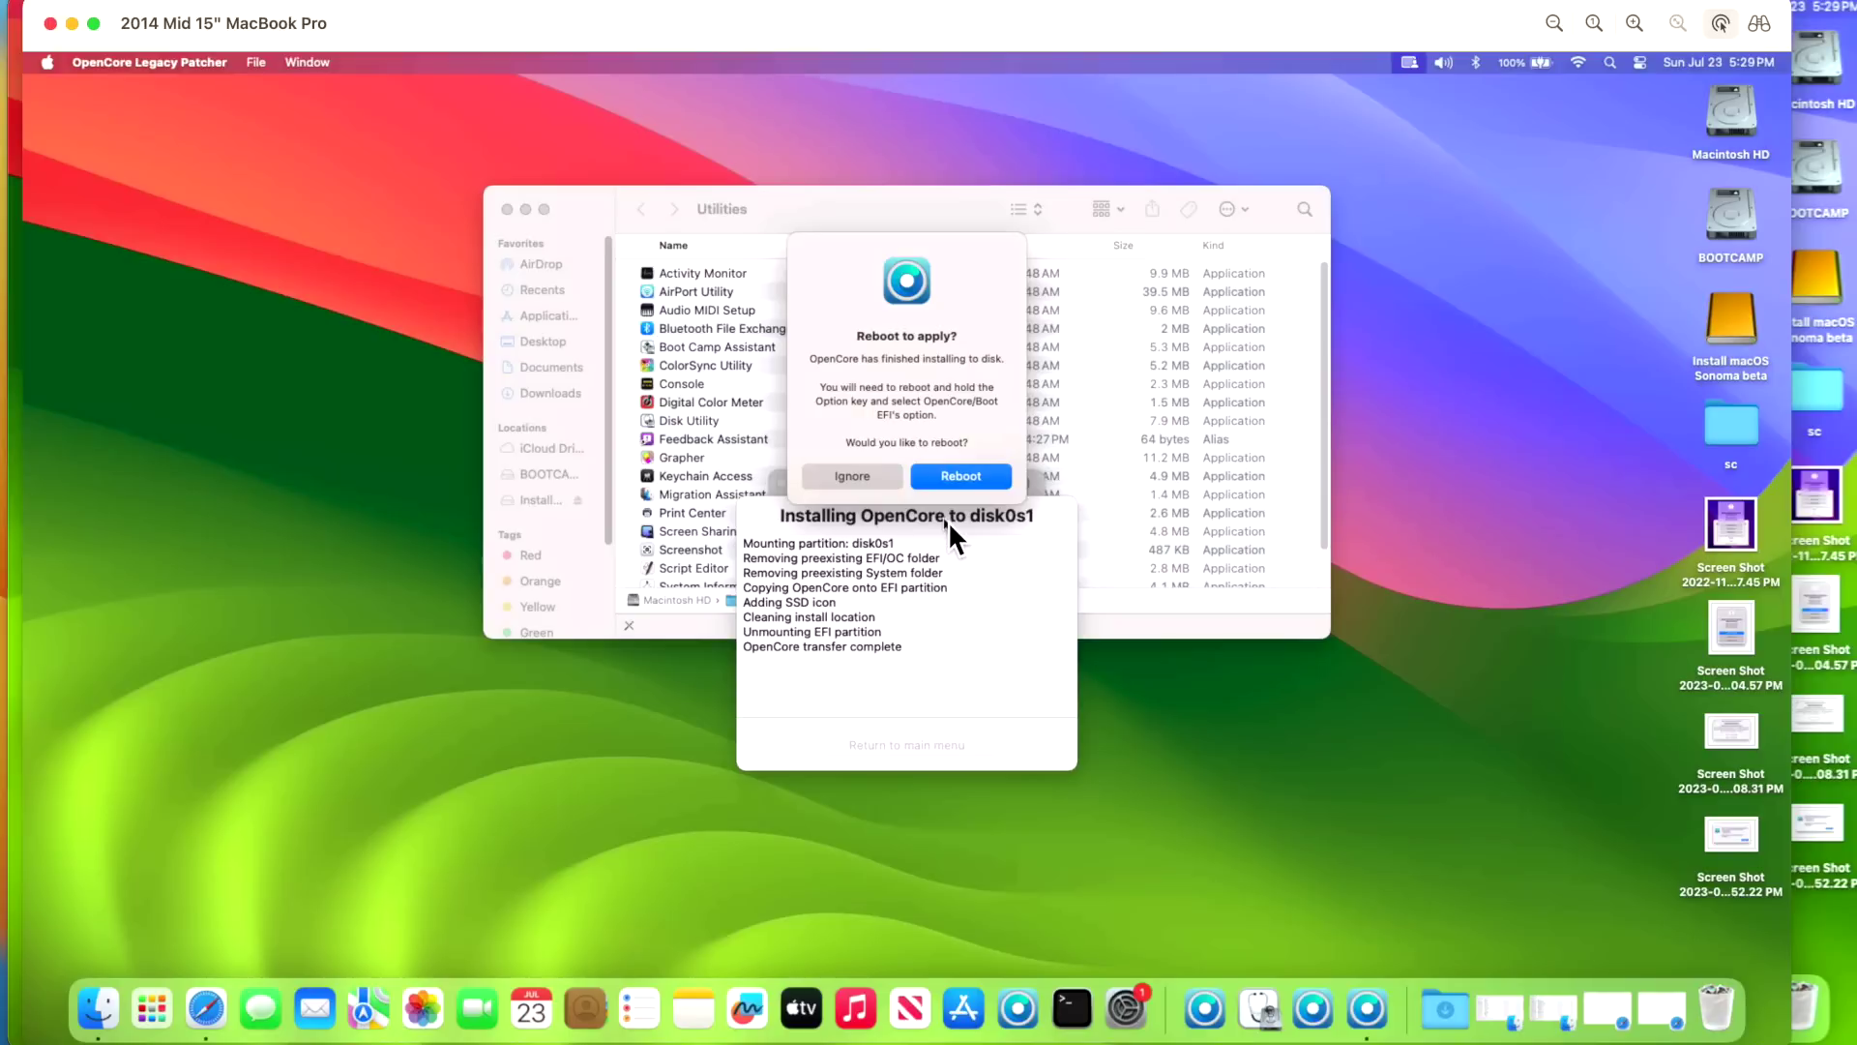
- Eject the Install macOS Sonoma beta volume and choose Reboot
right_click(1730, 323)
left_click(1664, 363)
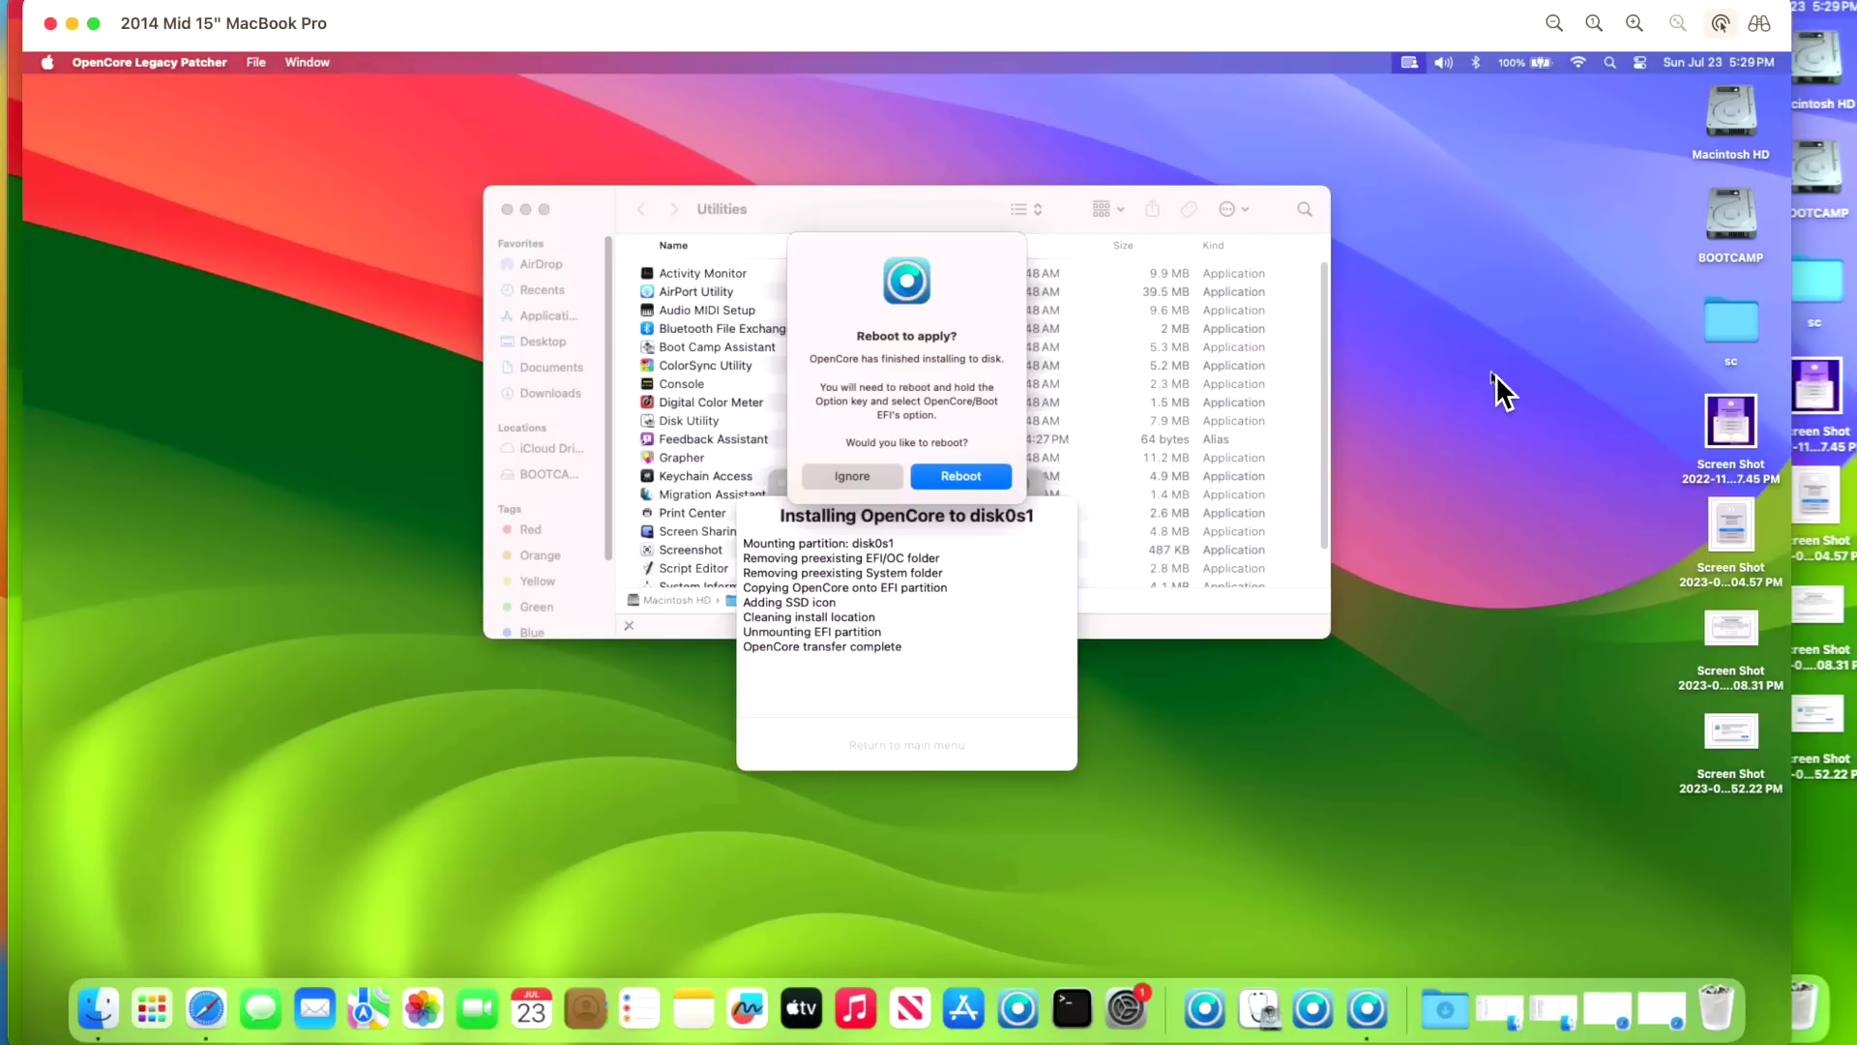
left_click(979, 483)
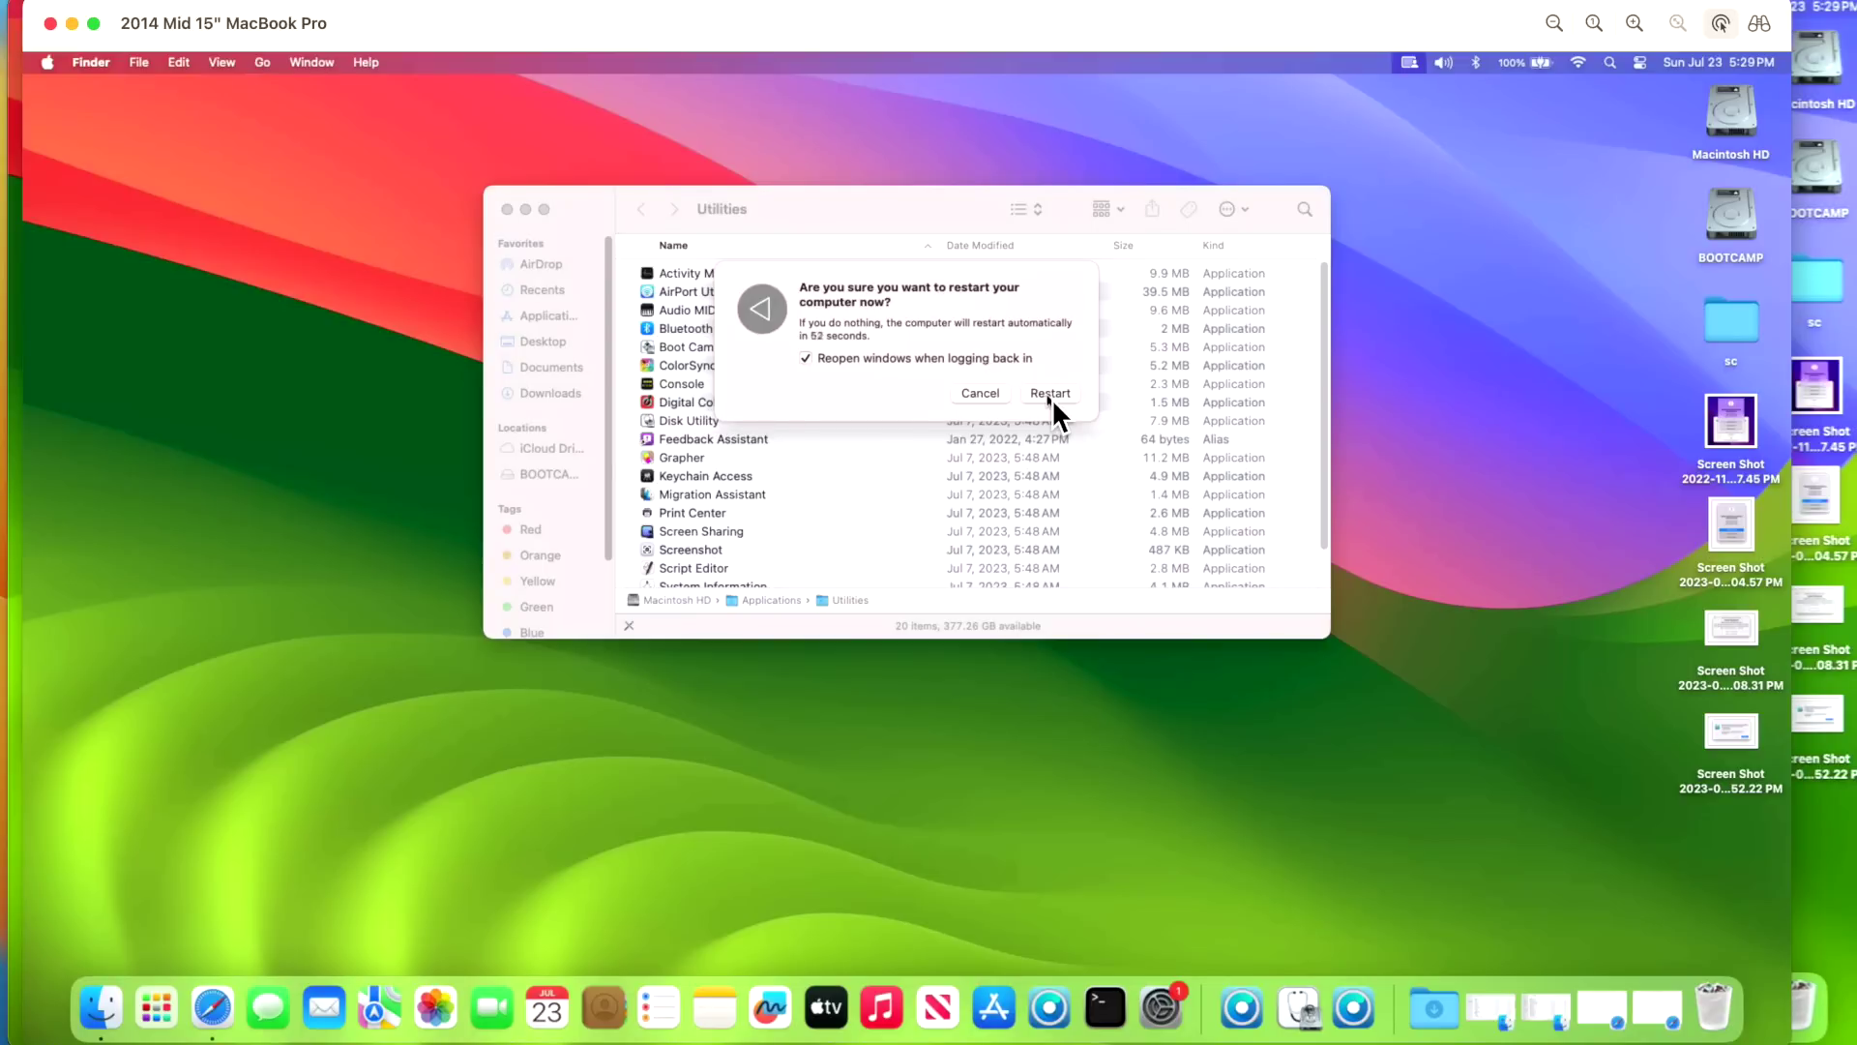
- Restart, boot the internal EFI loader, then start Macintosh HD from OpenCore
left_click(1050, 392)
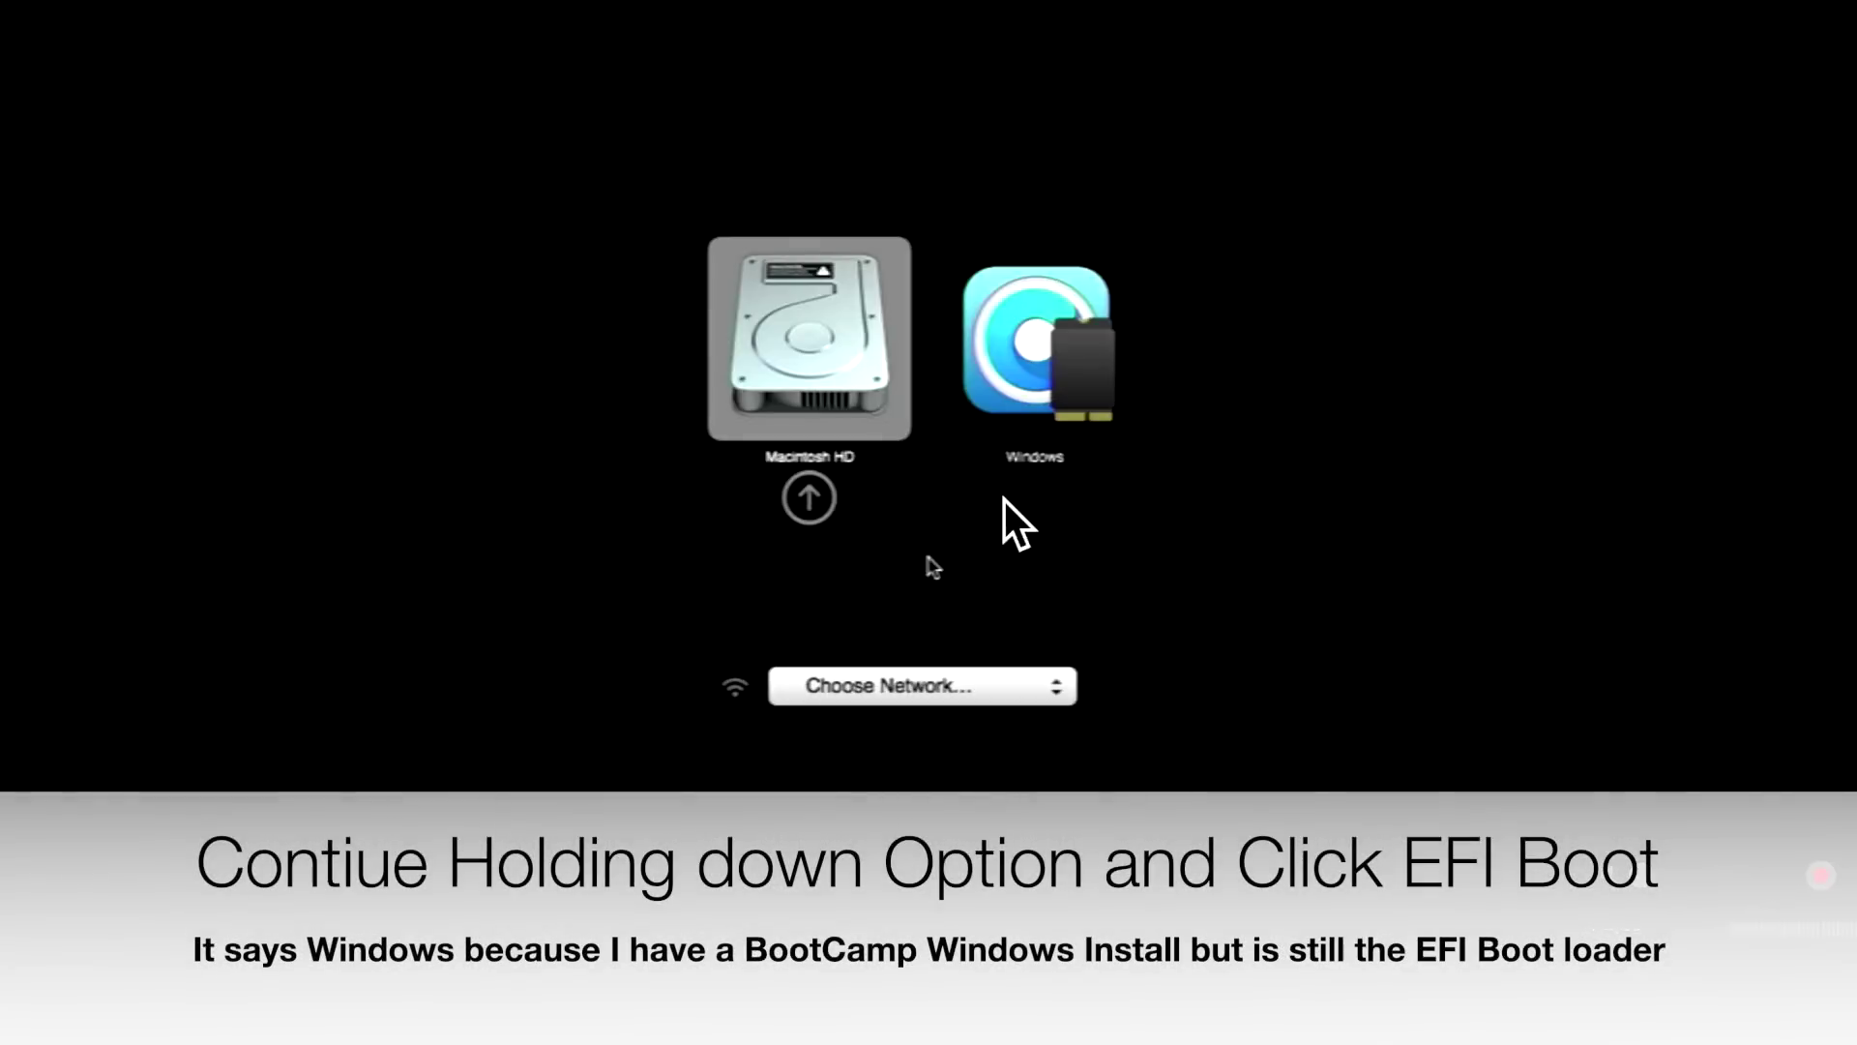
key("Right")
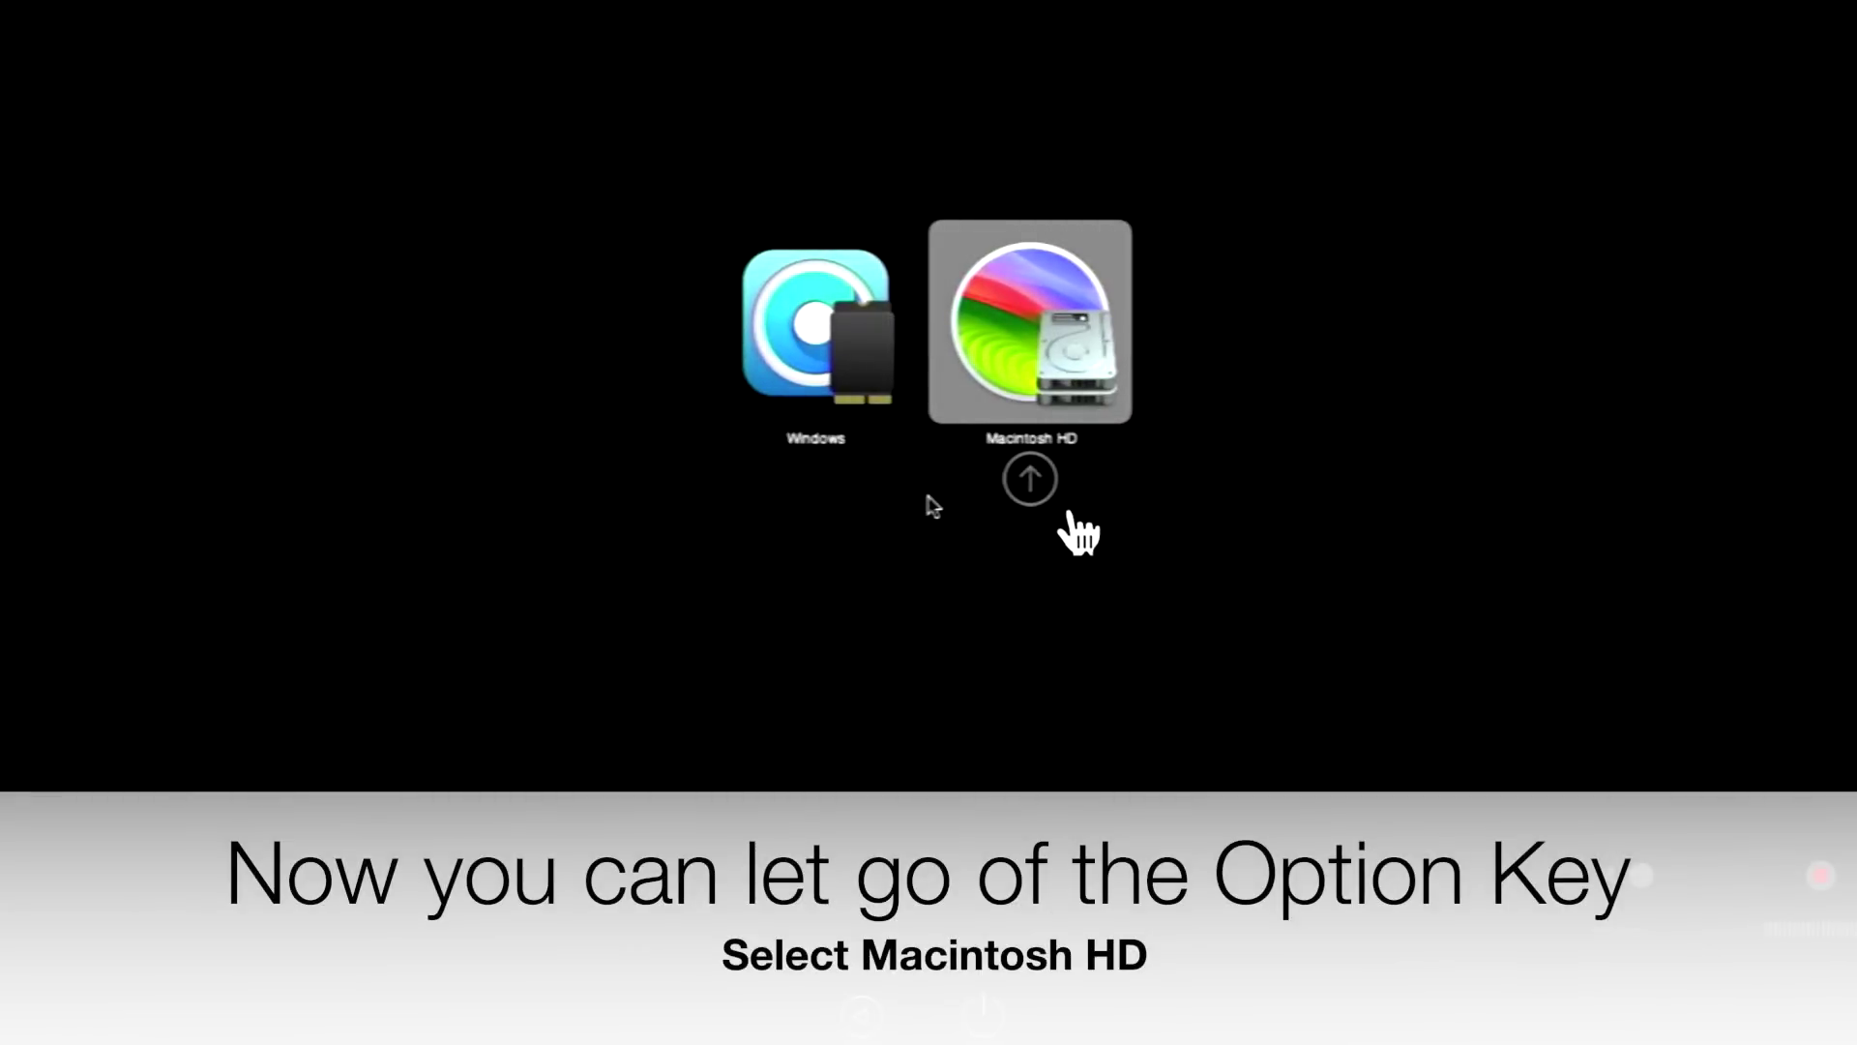
key("Return")
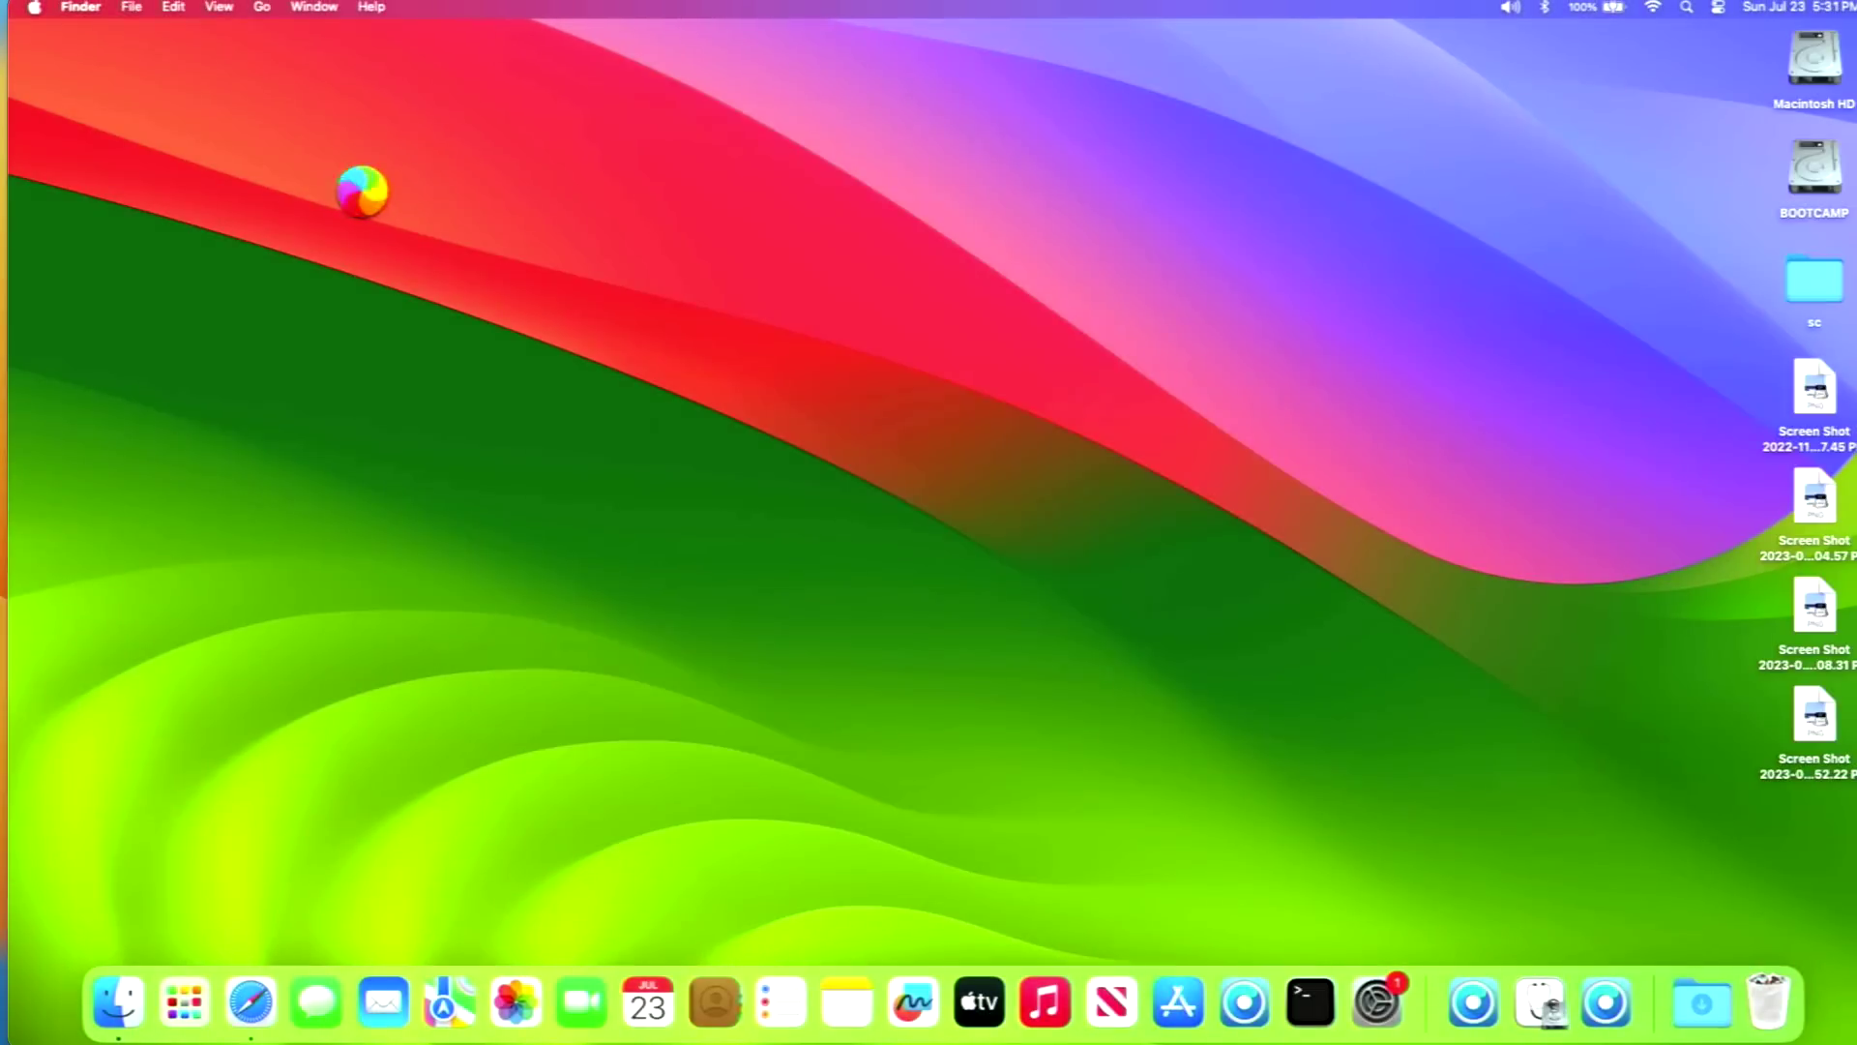
- Check the Wi-Fi network list in the menu bar
left_click(1651, 5)
left_click(1650, 5)
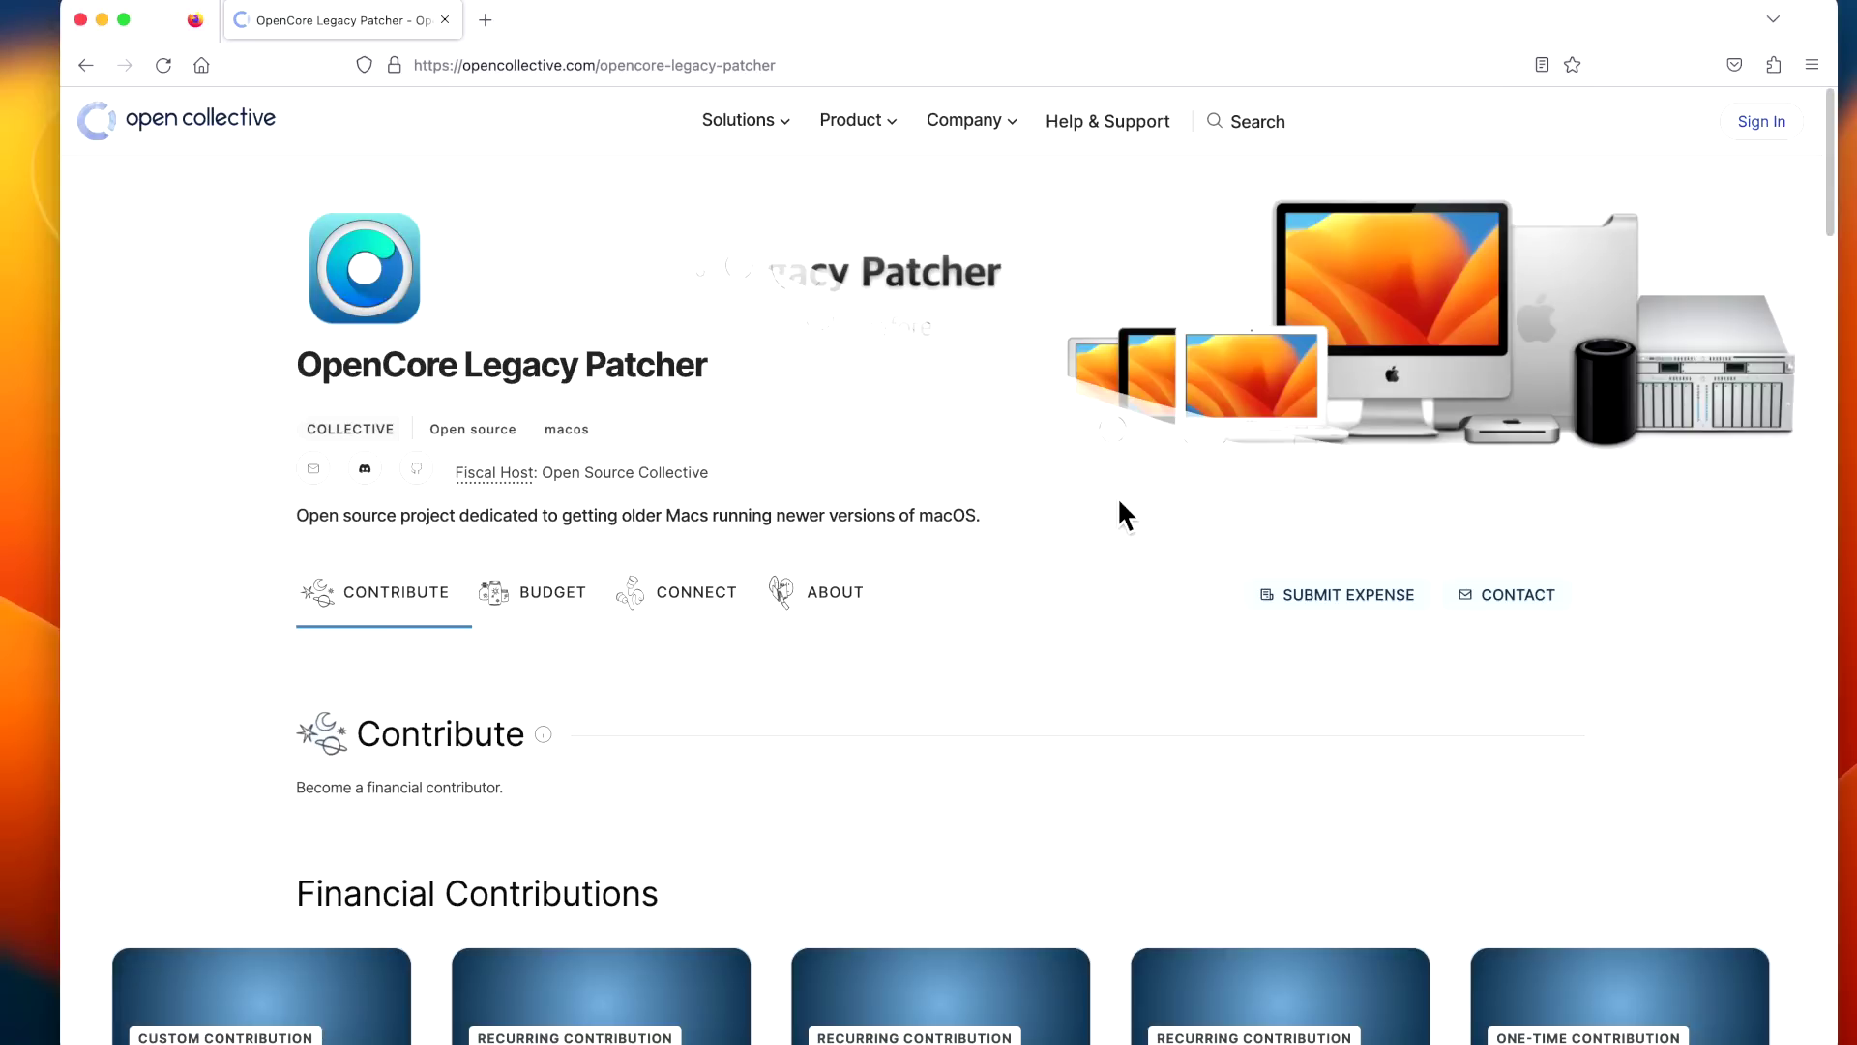
scroll(1117, 496, "down", 5)
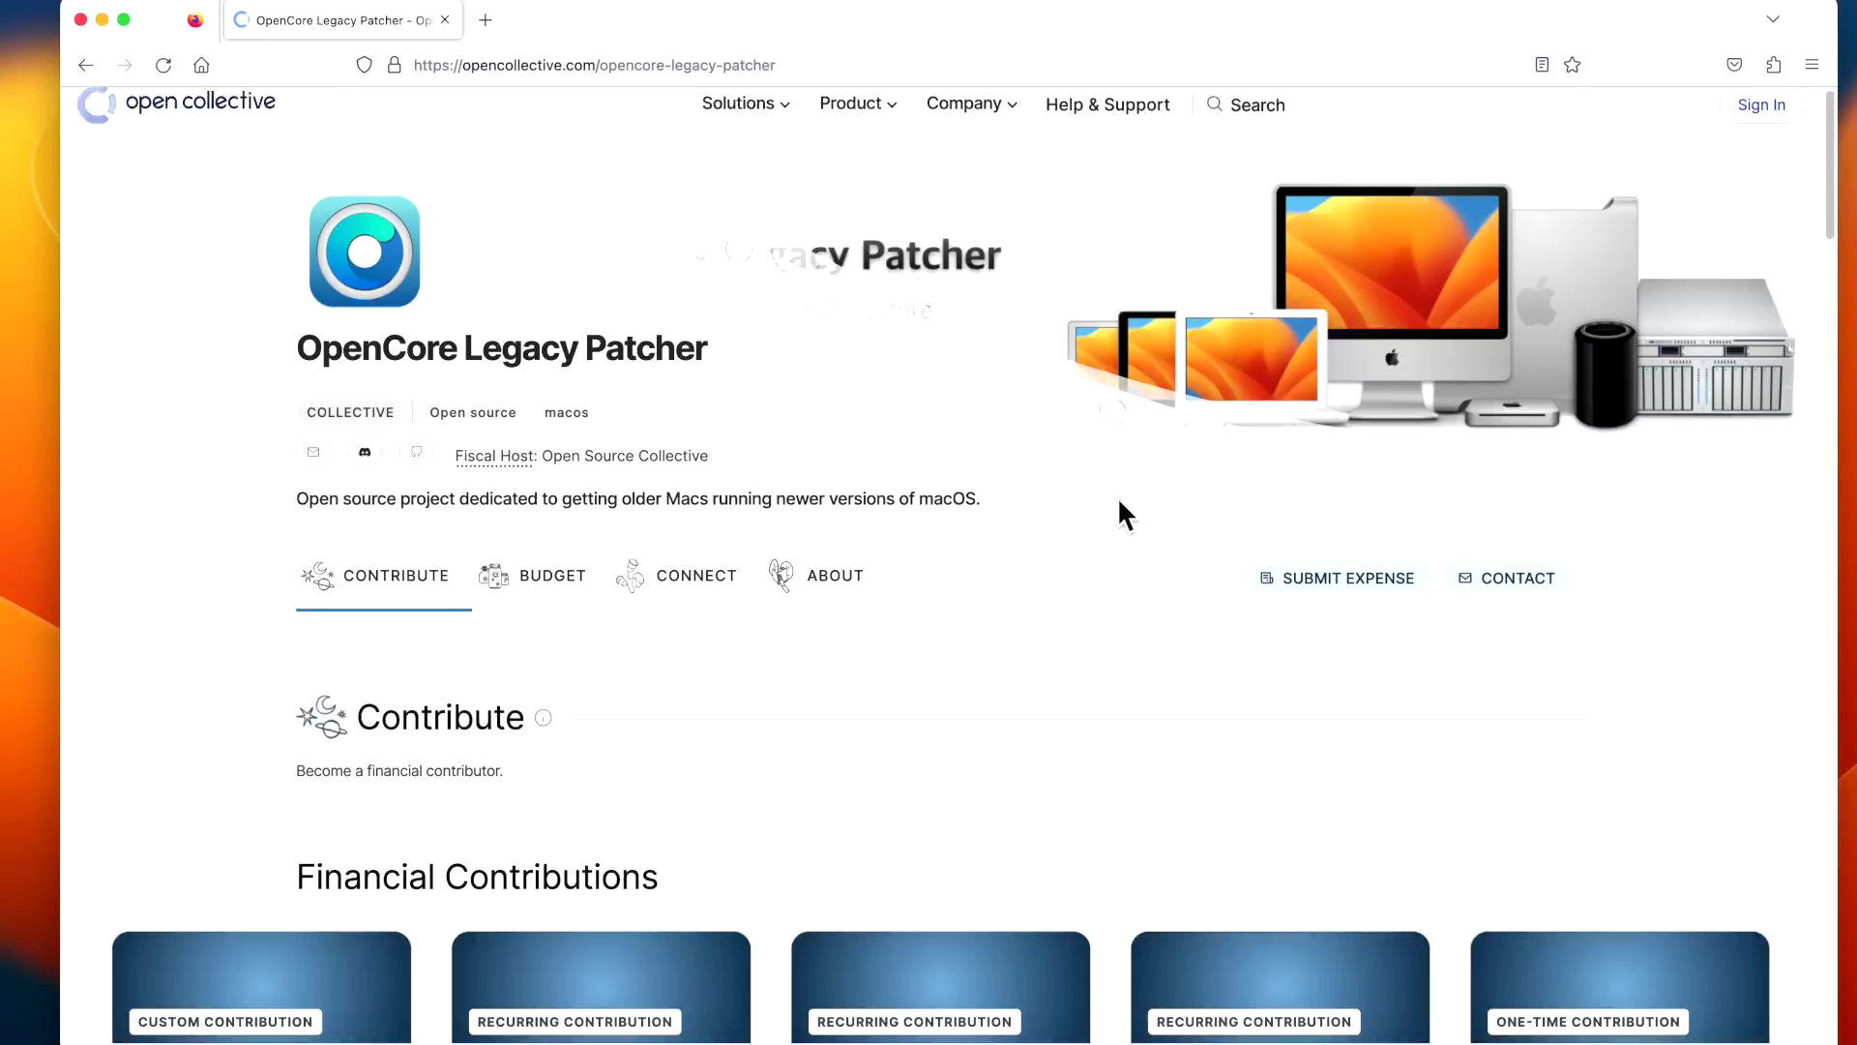
scroll(1126, 507, "down", 5)
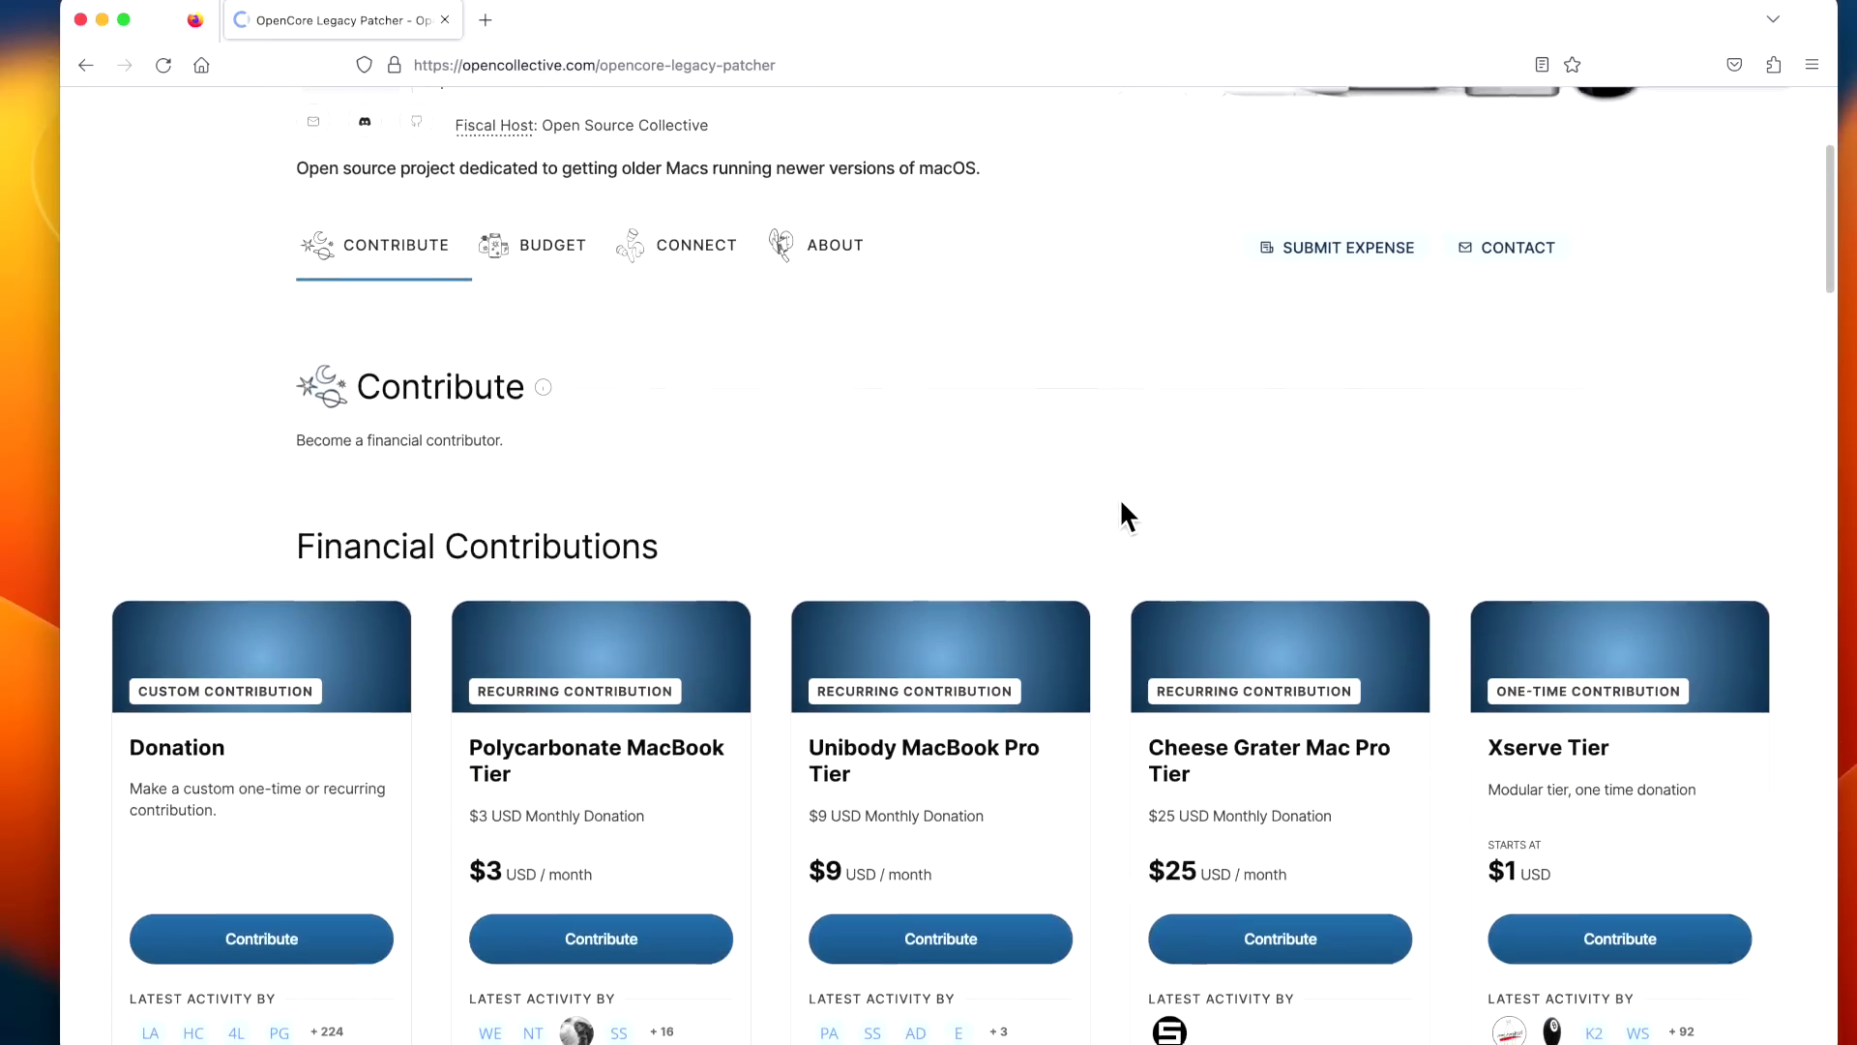
scroll(1121, 507, "down", 2)
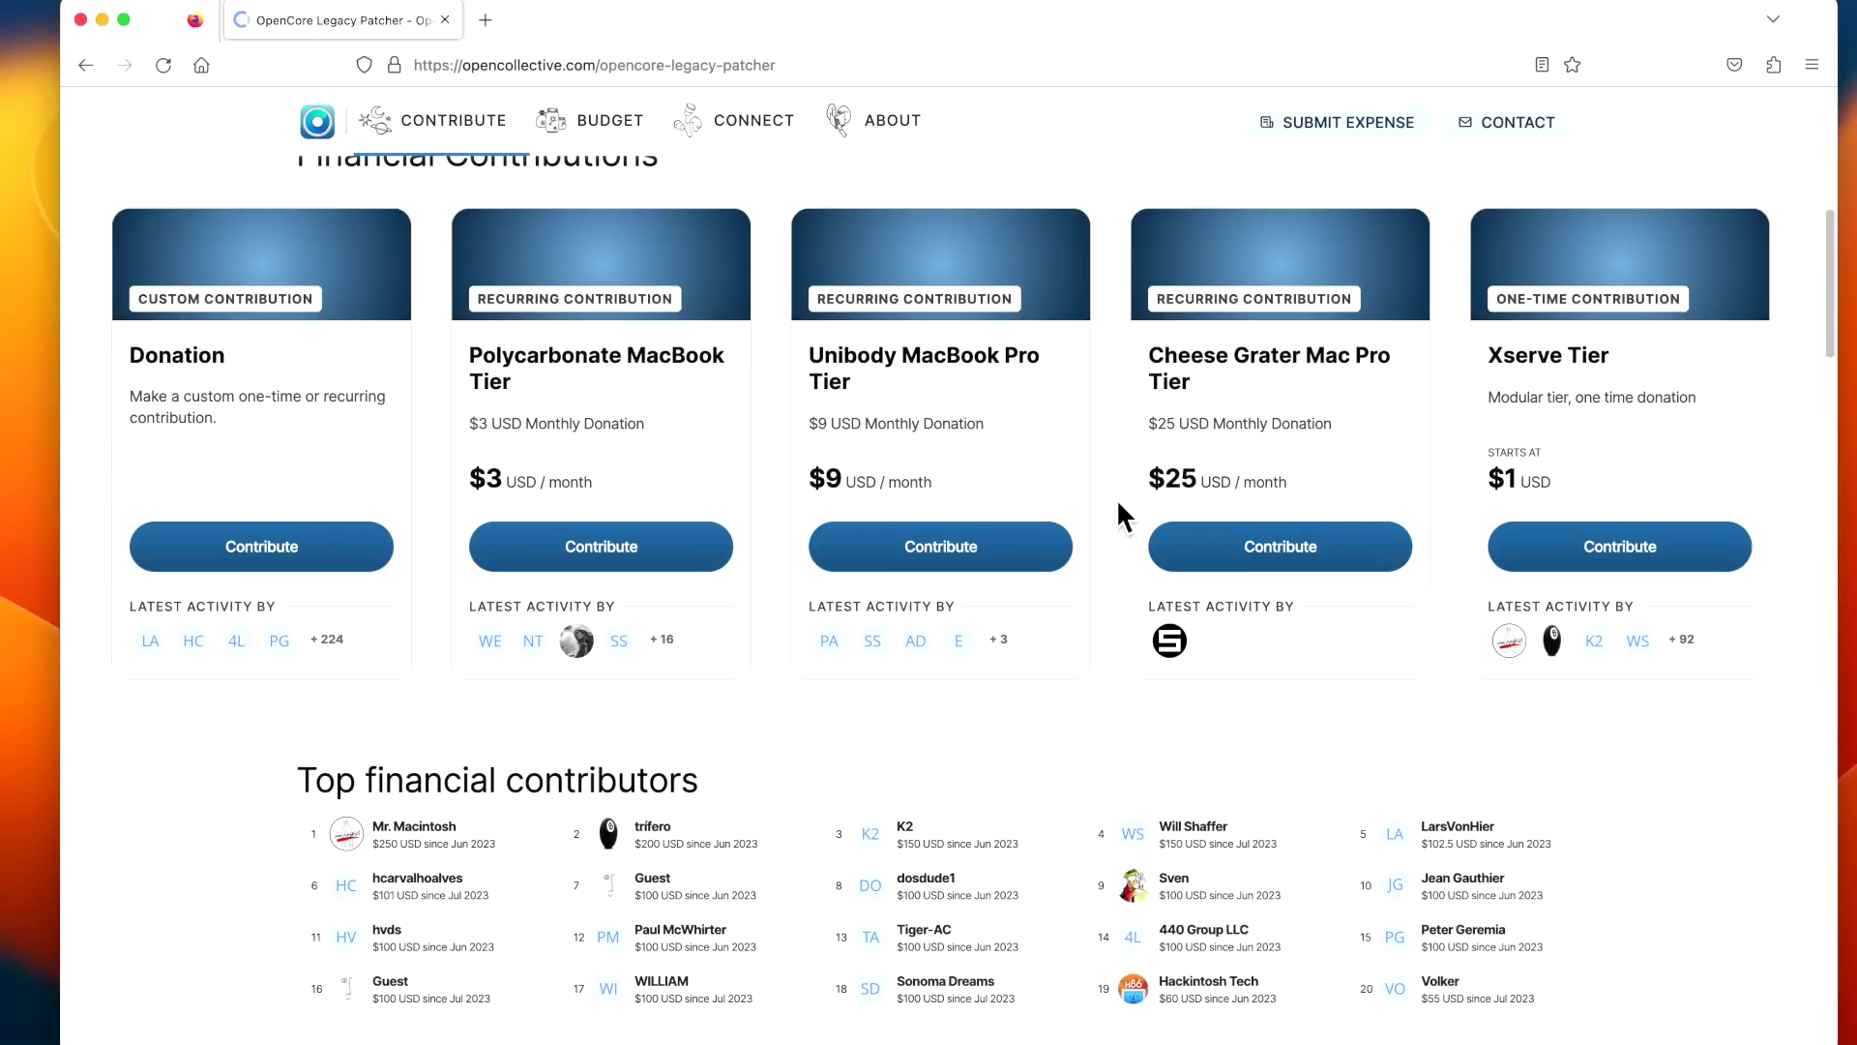
scroll(1119, 503, "down", 2)
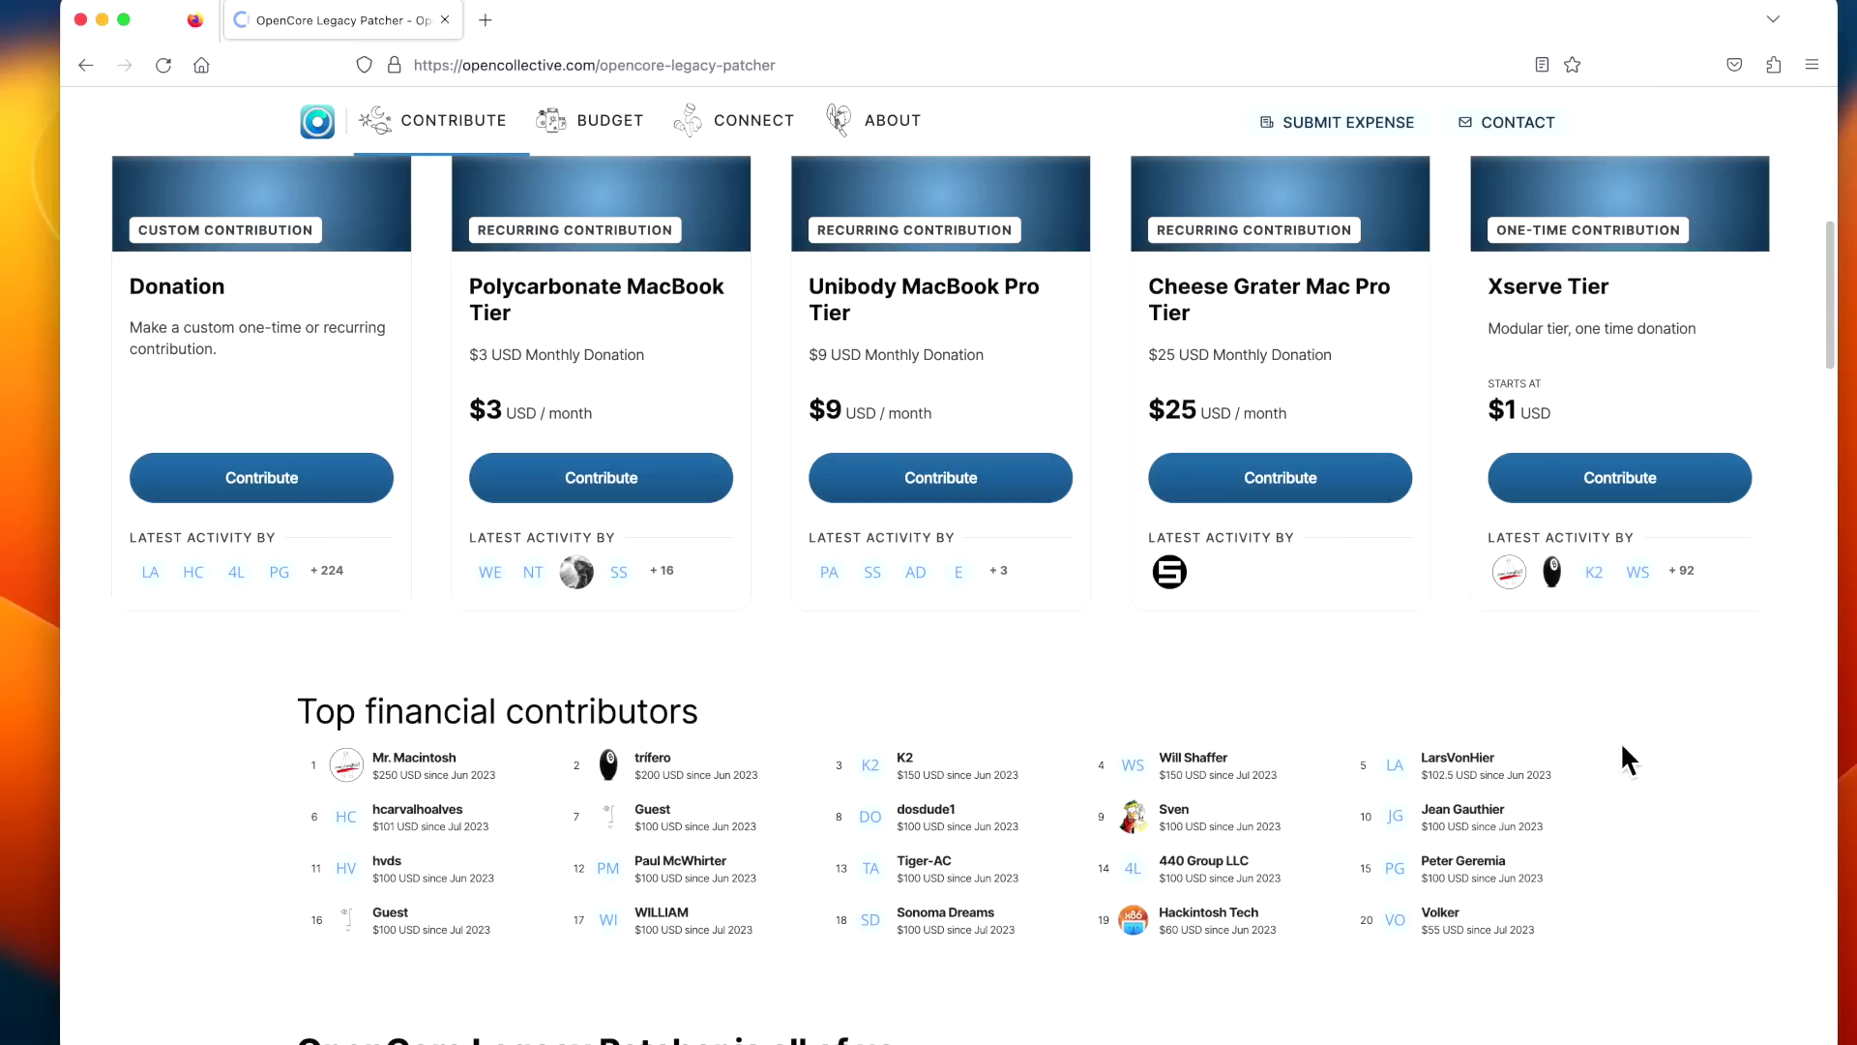
scroll(1623, 748, "down", 5)
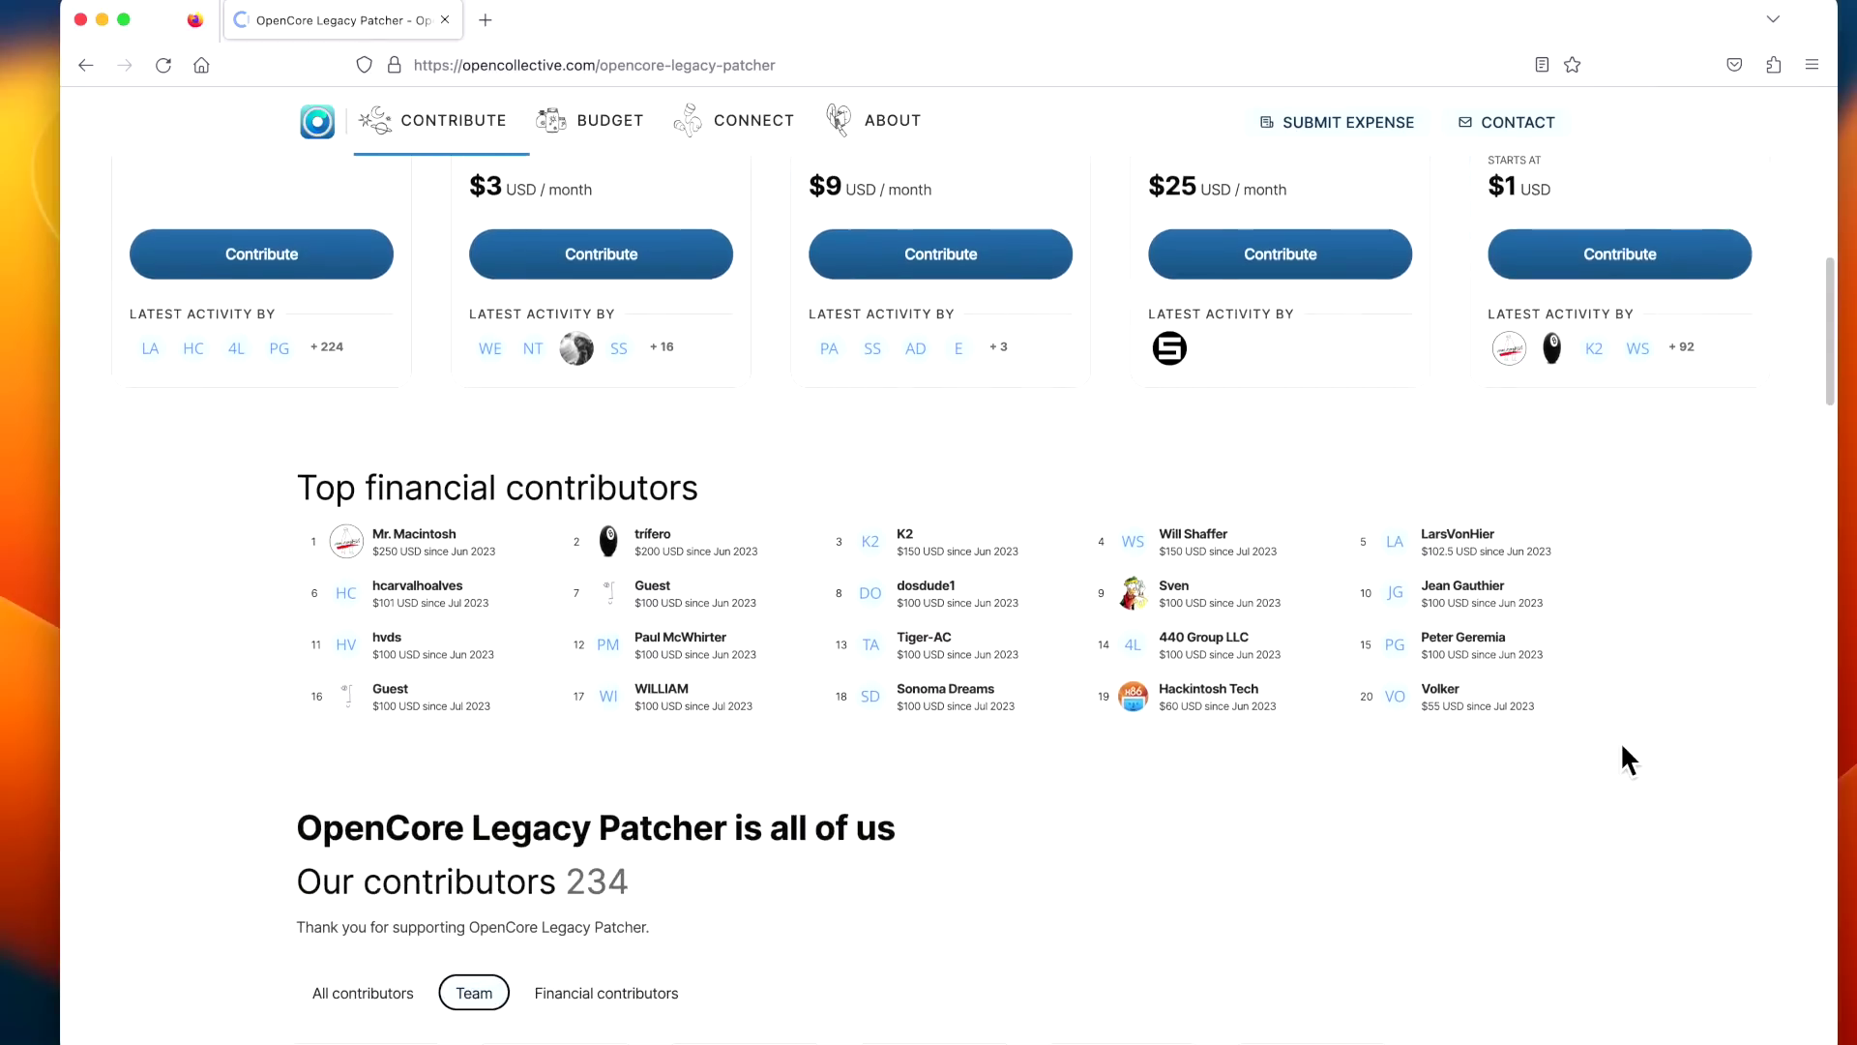
scroll(1621, 759, "down", 3)
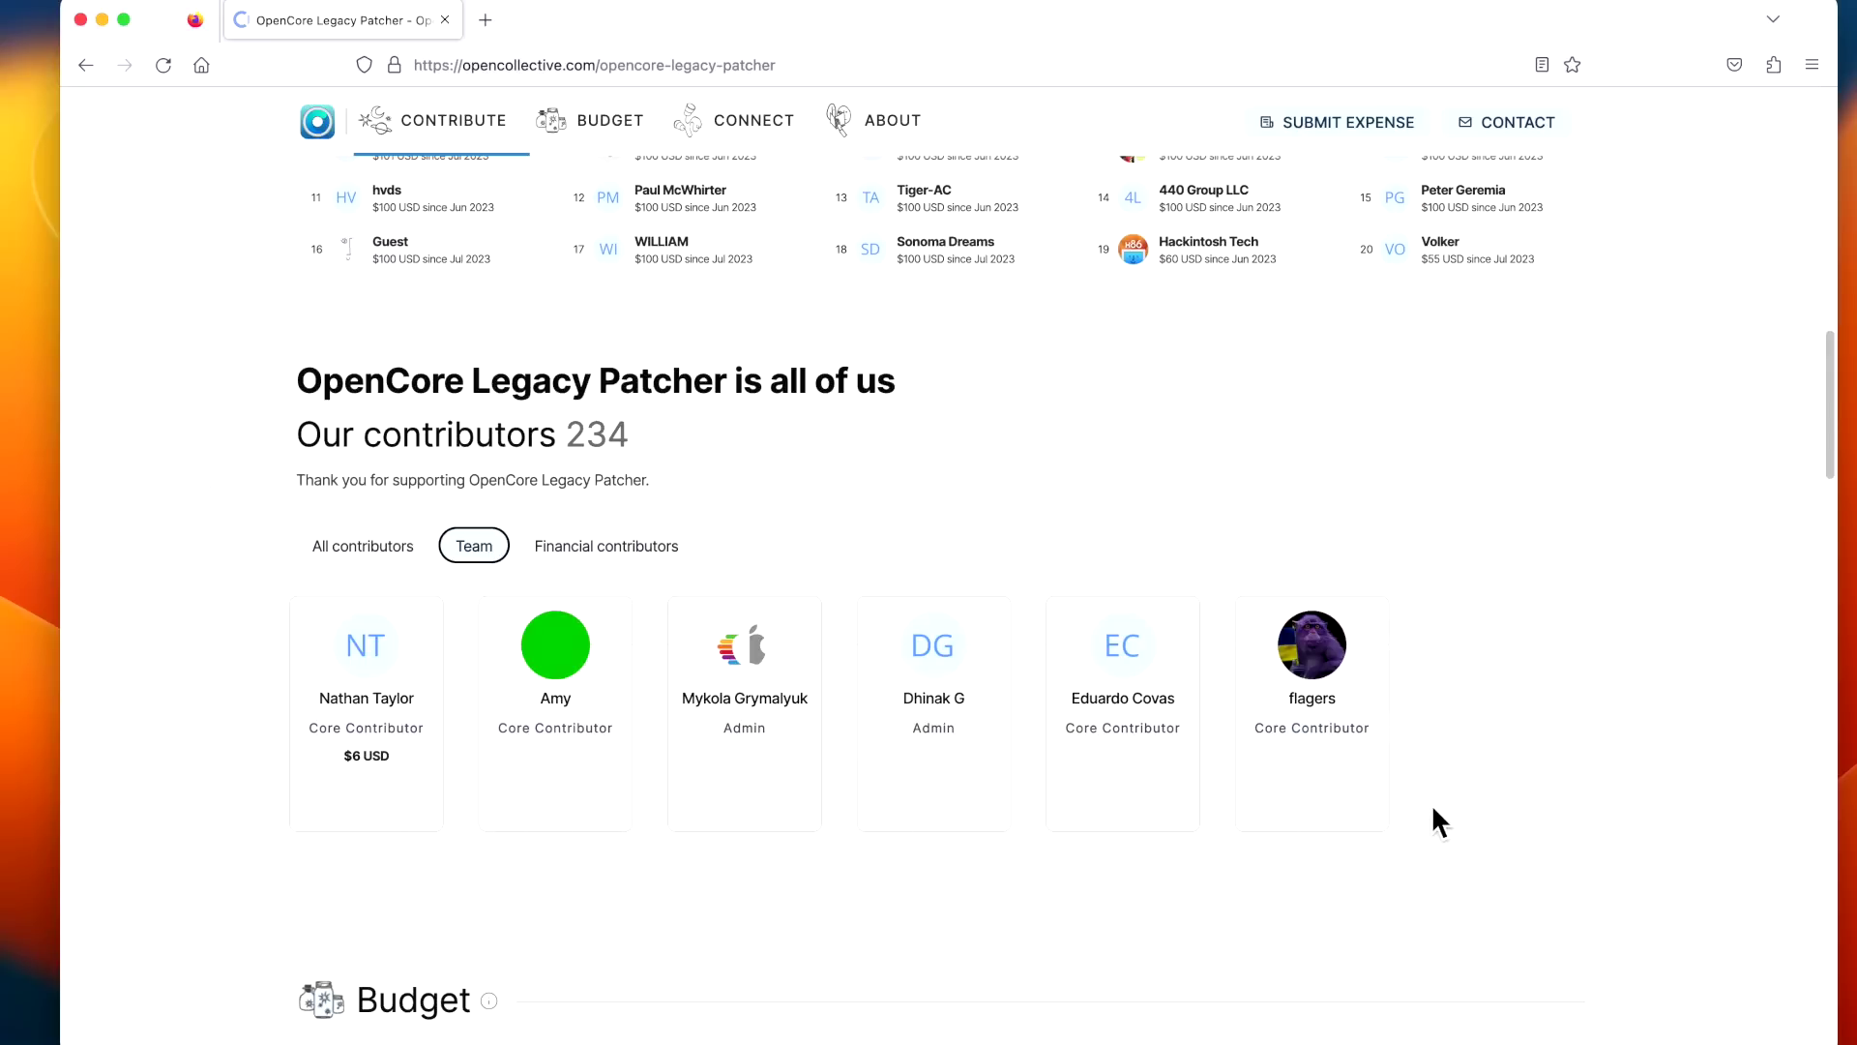
scroll(1437, 804, "up", 1)
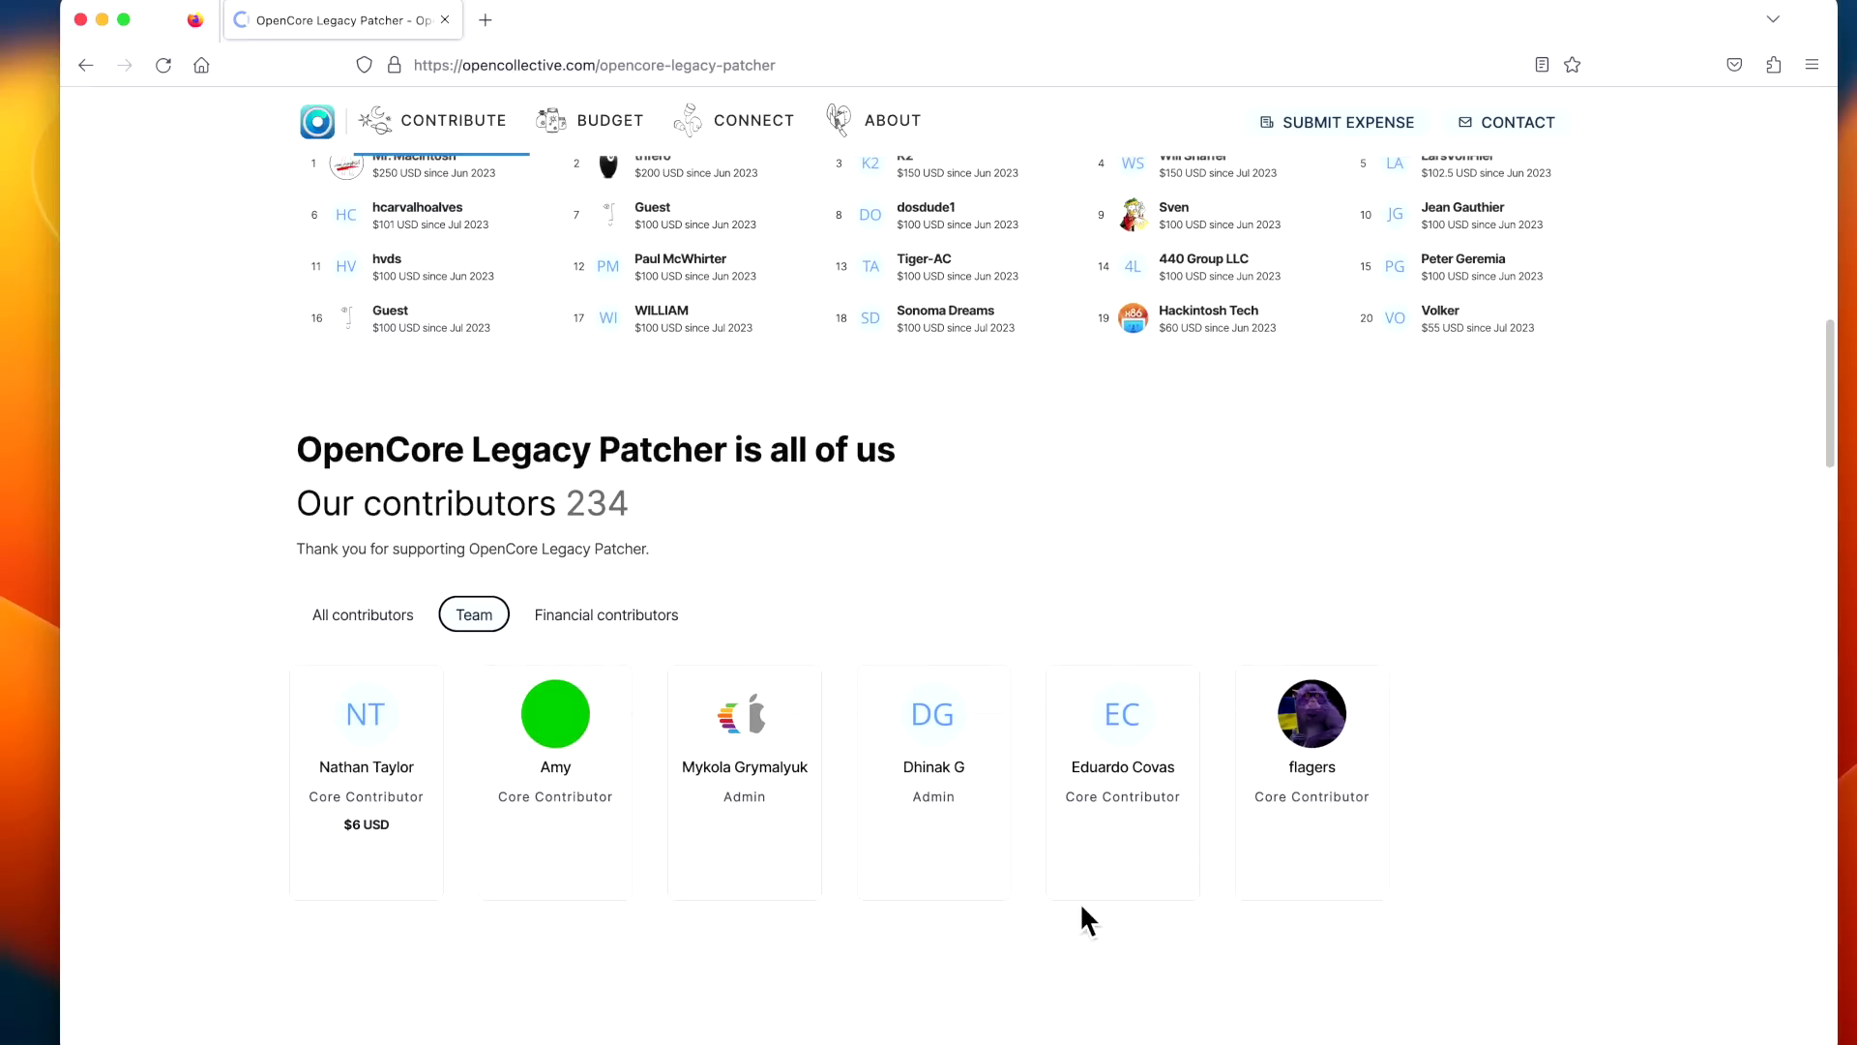
scroll(1521, 851, "up", 3)
scroll(1521, 852, "up", 15)
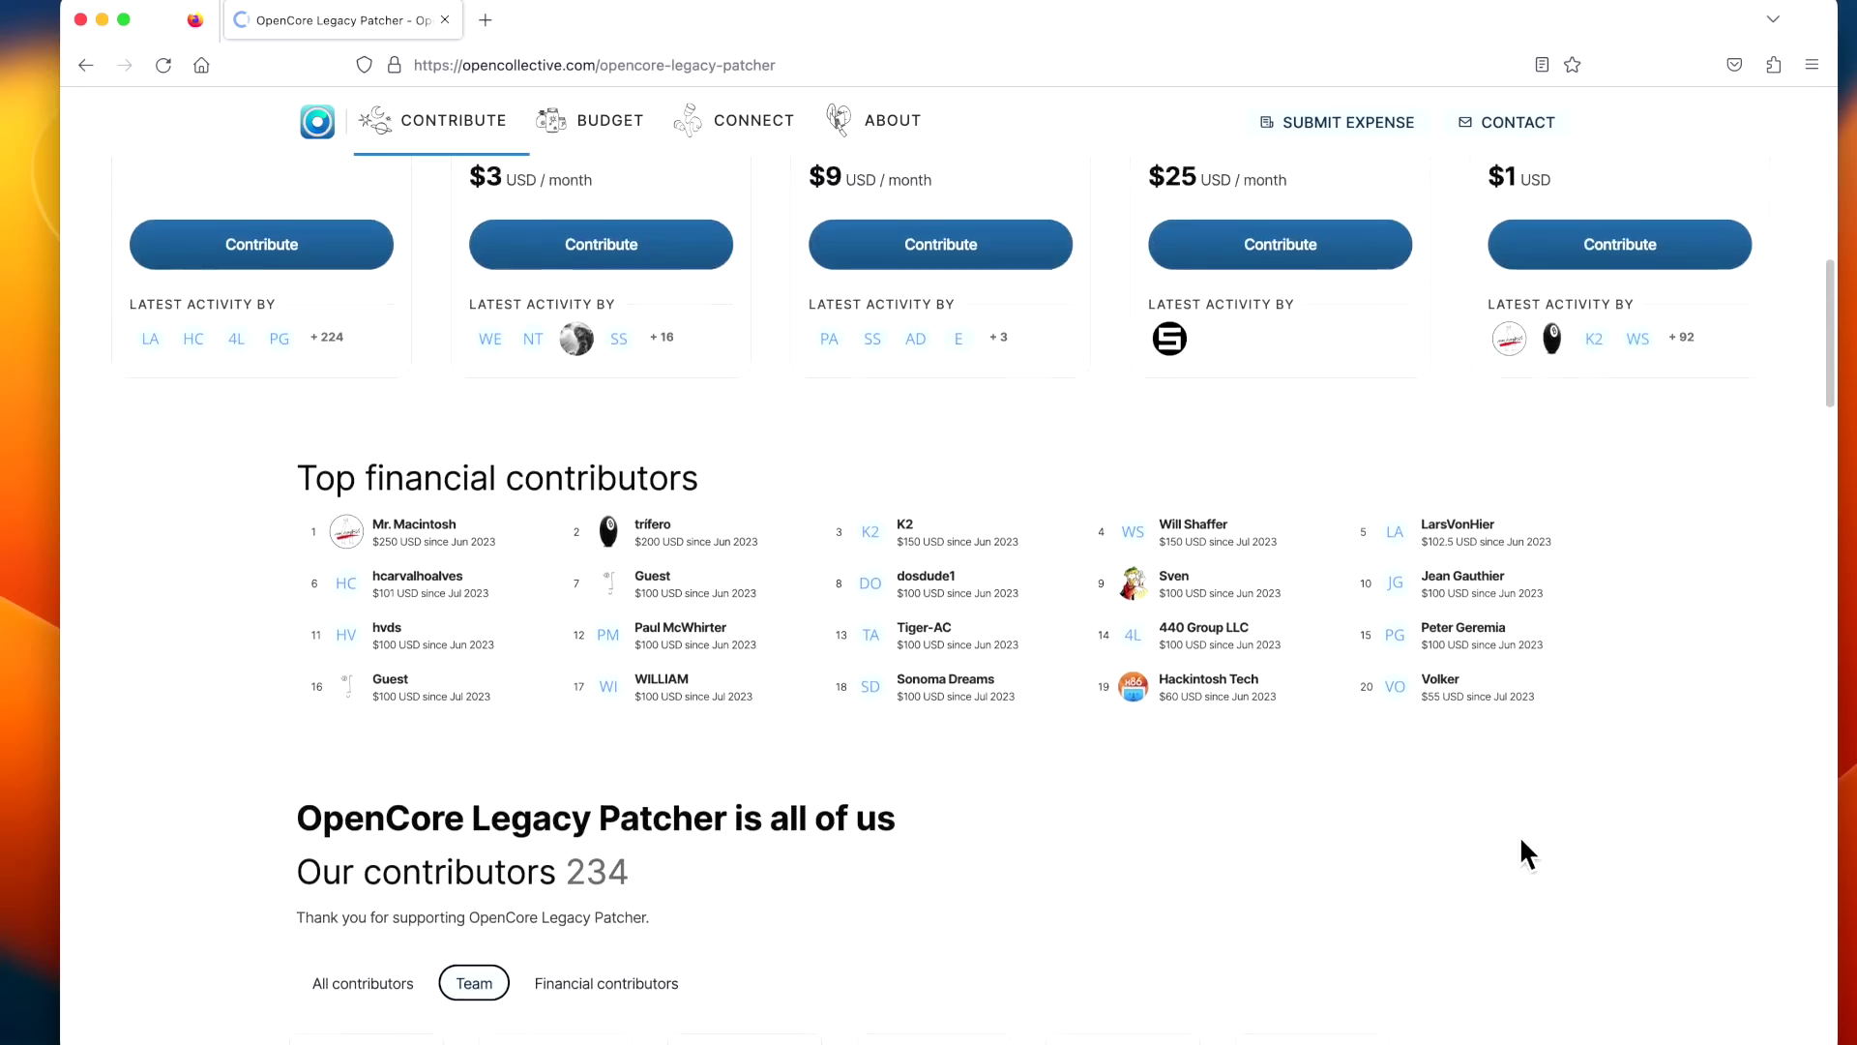